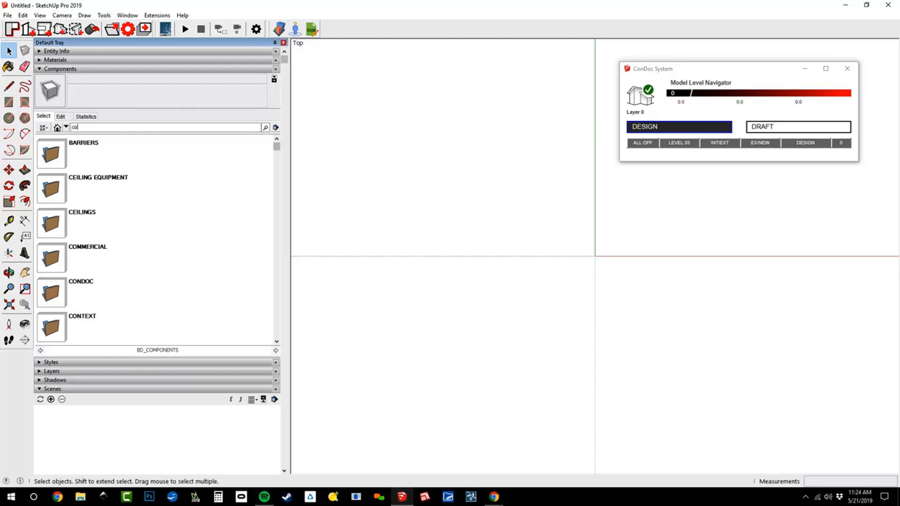
Search the component library for condoc and place the ConDoc4_ARCHITECT Model Organization Guide from the ConDoc 4 collection at the origin.
key(Return)
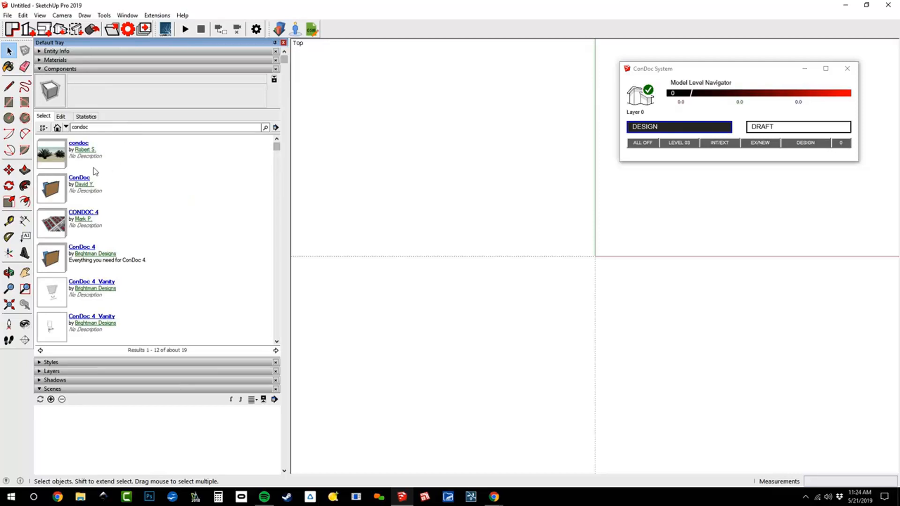
click(55, 265)
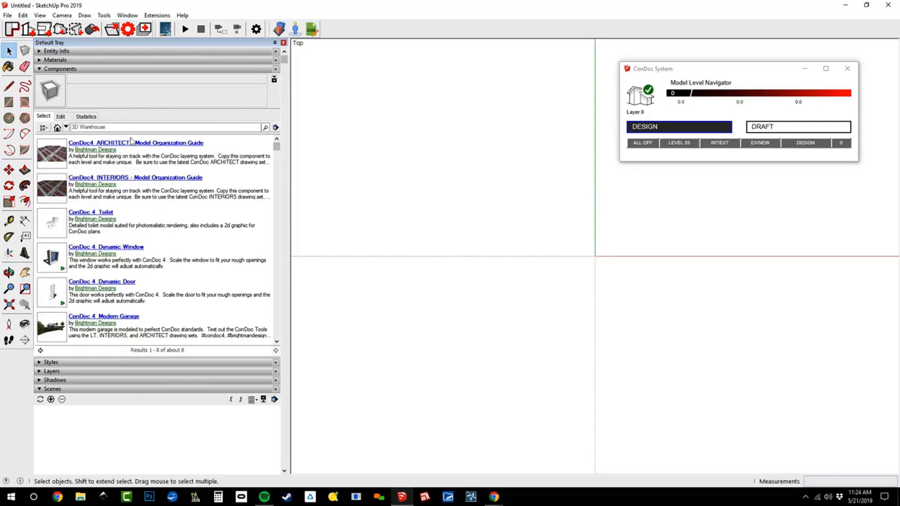
click(55, 159)
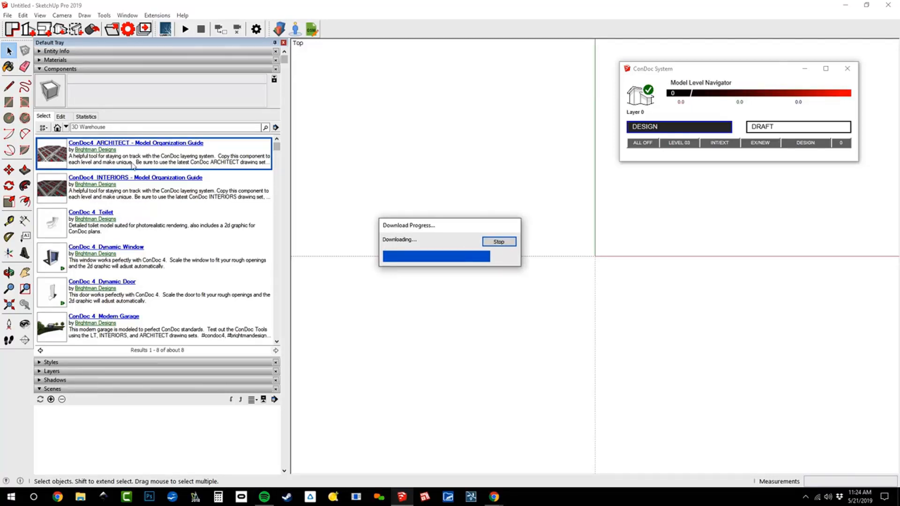
click(595, 256)
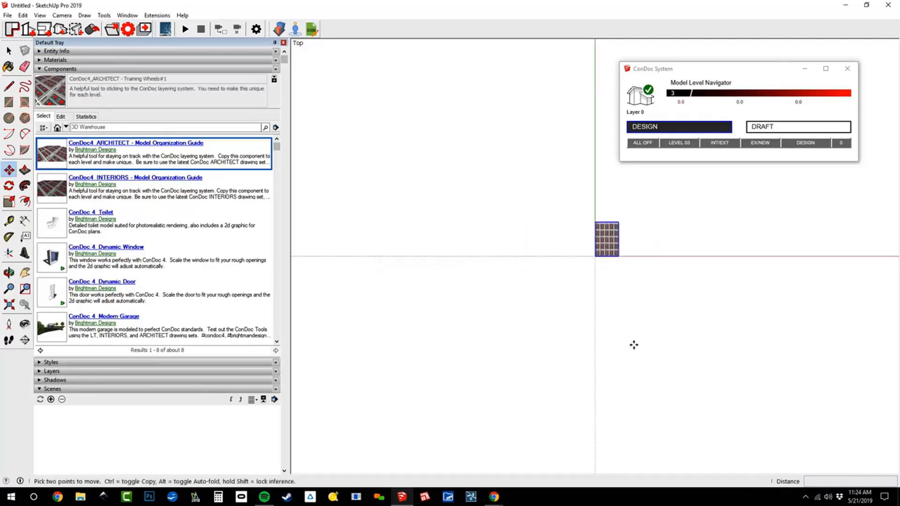
middle_drag(674, 303, 590, 260)
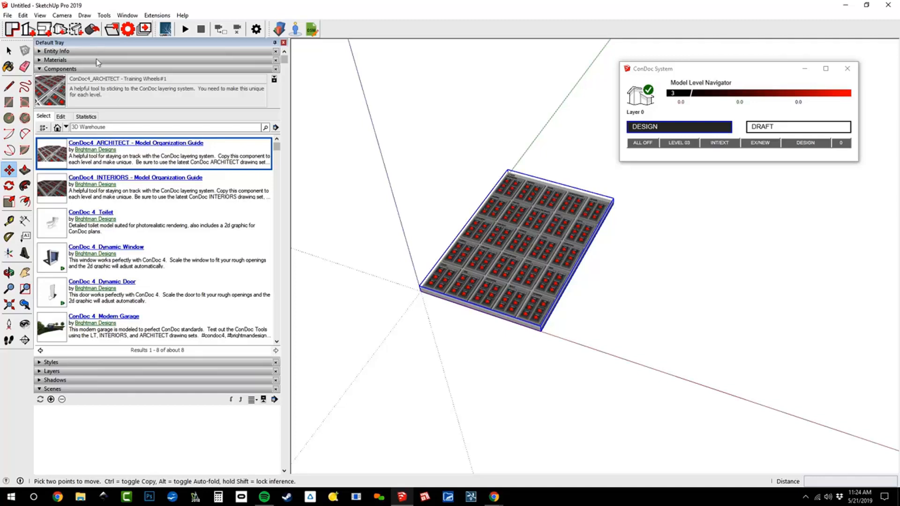
Collapse the component browser and show the layer list to review the layers brought in with the guide.
click(100, 70)
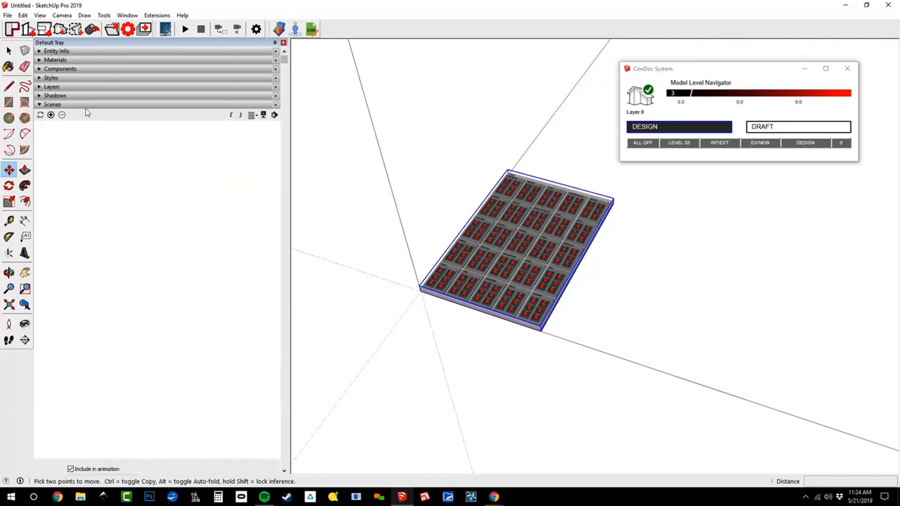
click(57, 87)
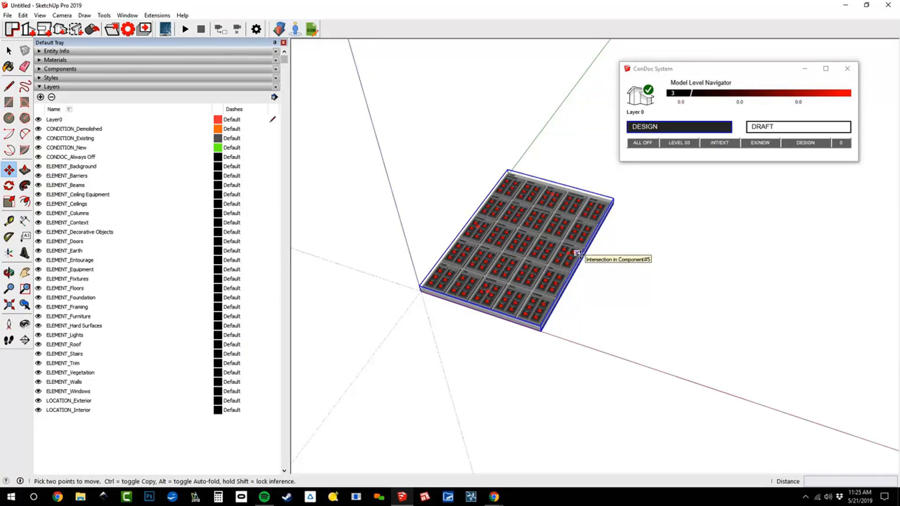
scroll(539, 253, up, 4)
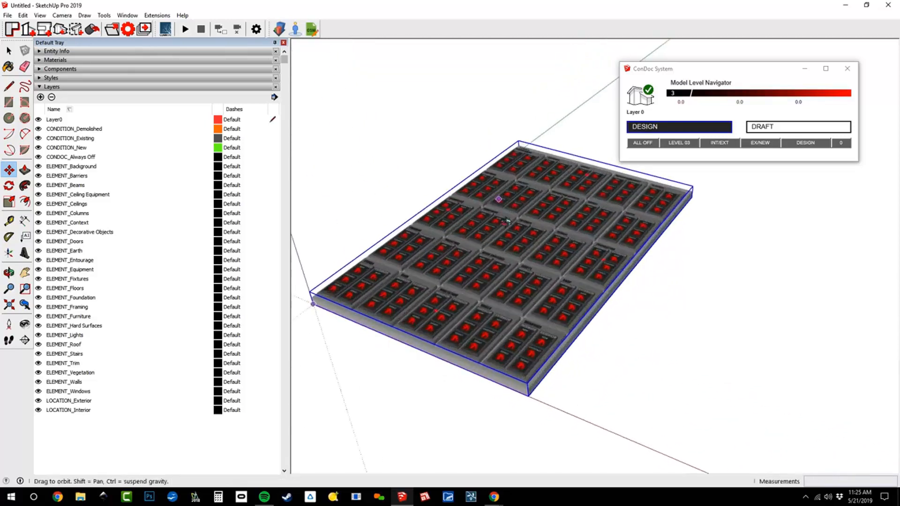
middle_drag(506, 221, 509, 226)
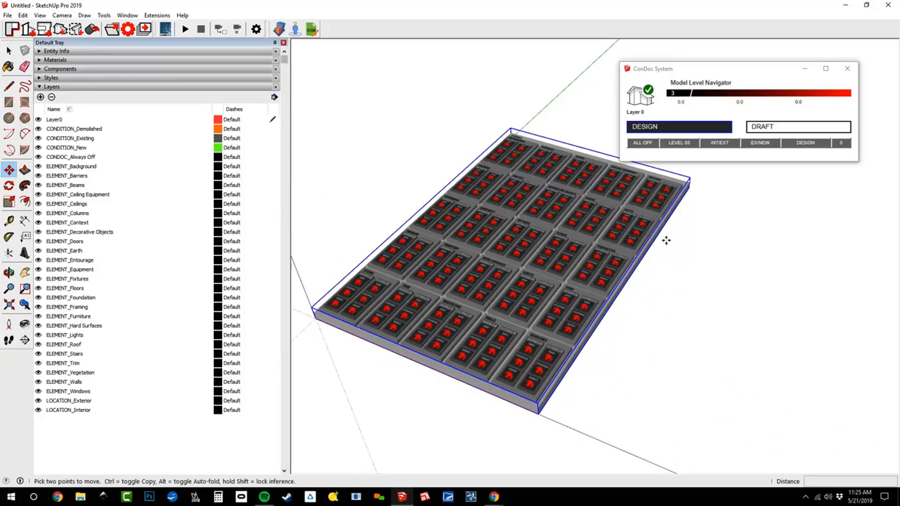
Switch the model to DESIGN mode in the ConDoc System and deselect the guide.
click(678, 129)
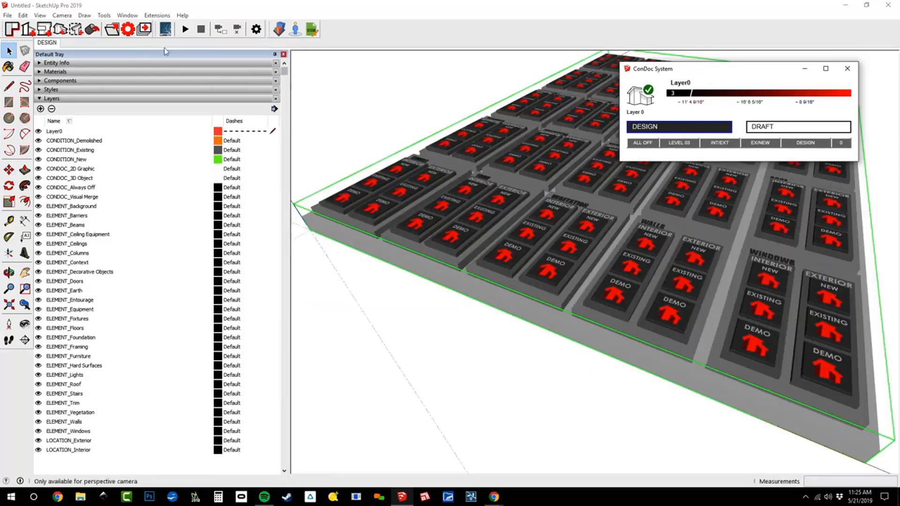
middle_drag(560, 239, 500, 311)
scroll(501, 311, down, 4)
middle_drag(505, 281, 507, 238)
scroll(511, 279, down, 1)
click(463, 153)
scroll(468, 214, down, 1)
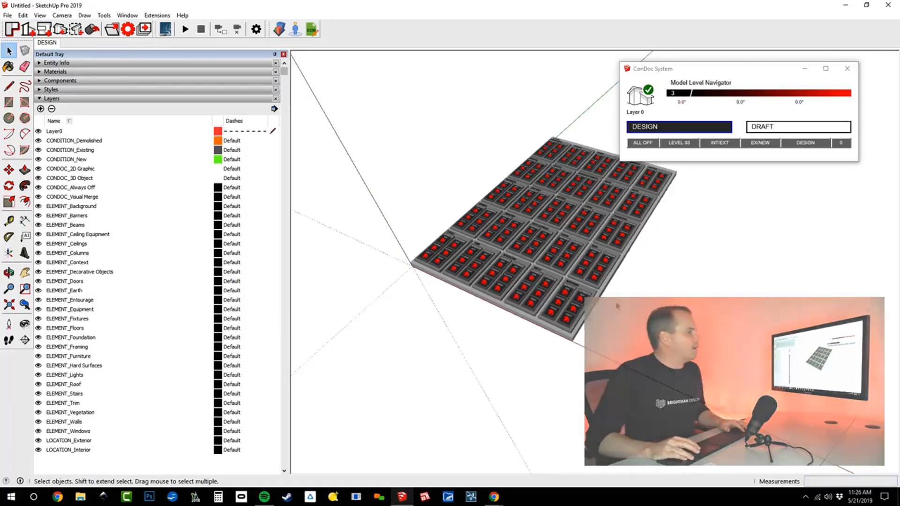
Open the nested New group under Walls, Exterior in the organization guide for editing.
scroll(617, 306, up, 10)
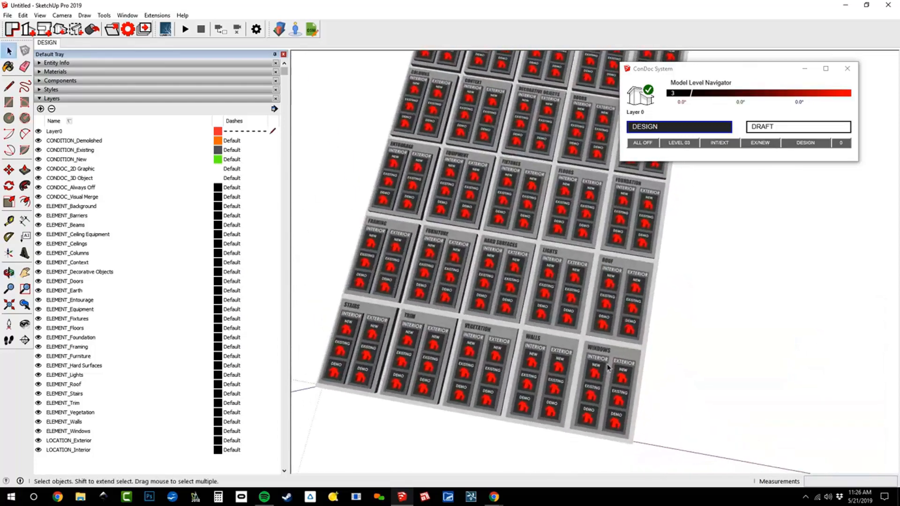
scroll(608, 368, up, 3)
scroll(605, 362, up, 3)
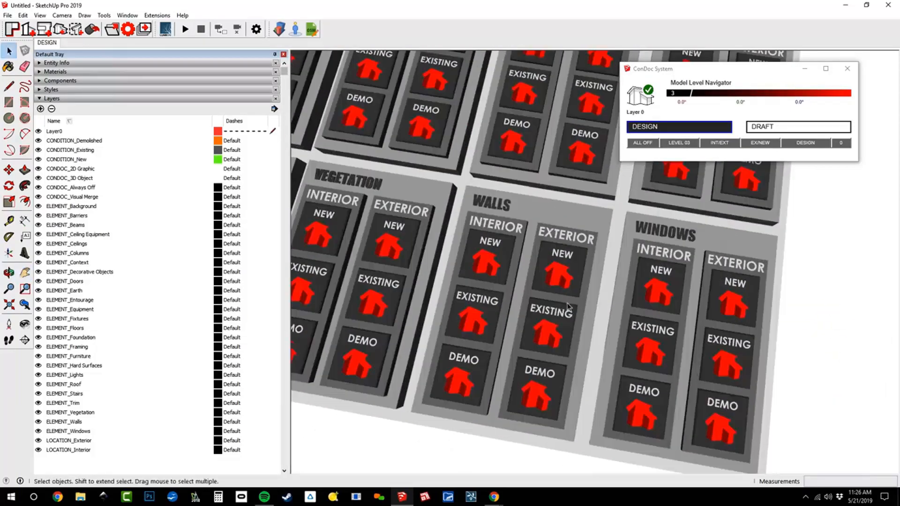
double_click(554, 272)
double_click(555, 273)
double_click(556, 273)
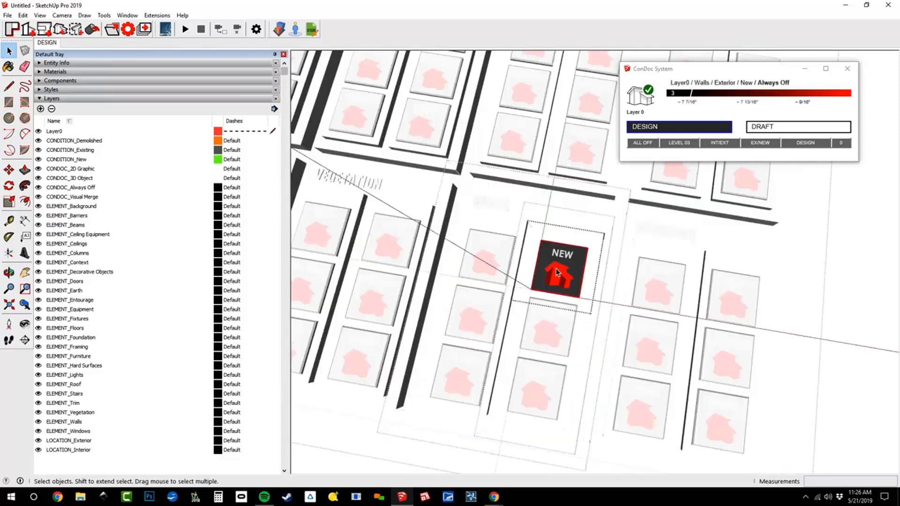
scroll(565, 267, up, 3)
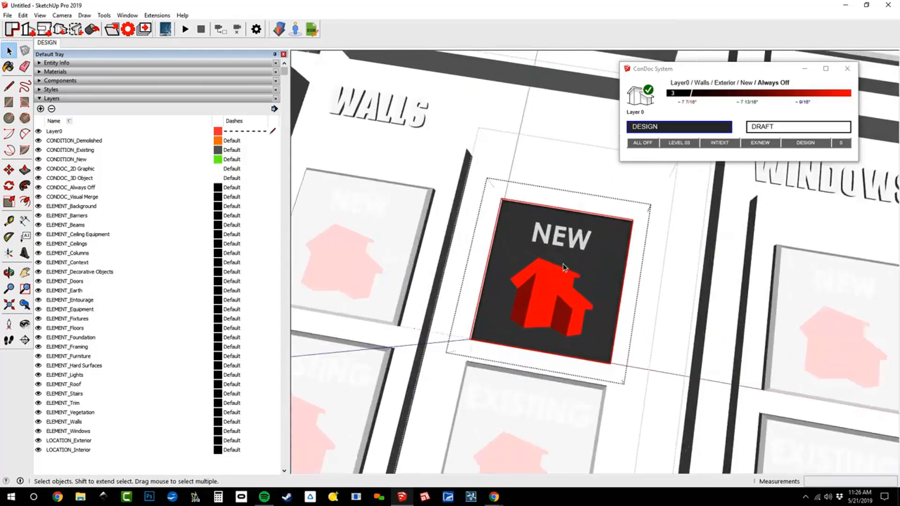
scroll(564, 267, up, 1)
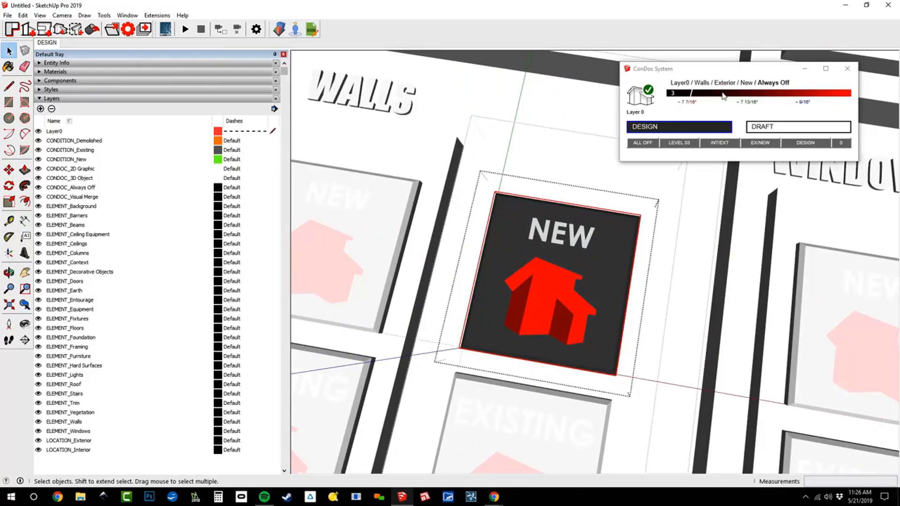
Draw a 15' by 30' rectangle on the ground beside the guide, inside the New exterior walls group.
scroll(532, 253, down, 3)
scroll(532, 253, down, 6)
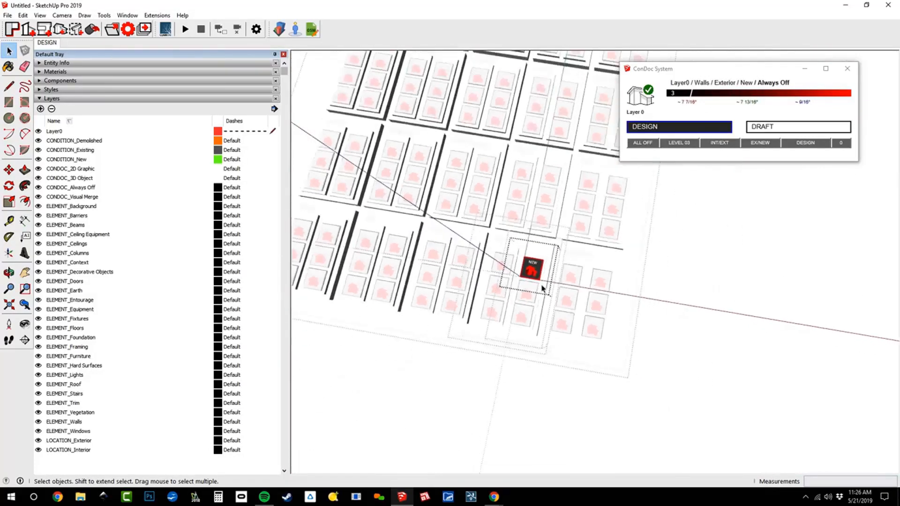
middle_drag(546, 281, 571, 257)
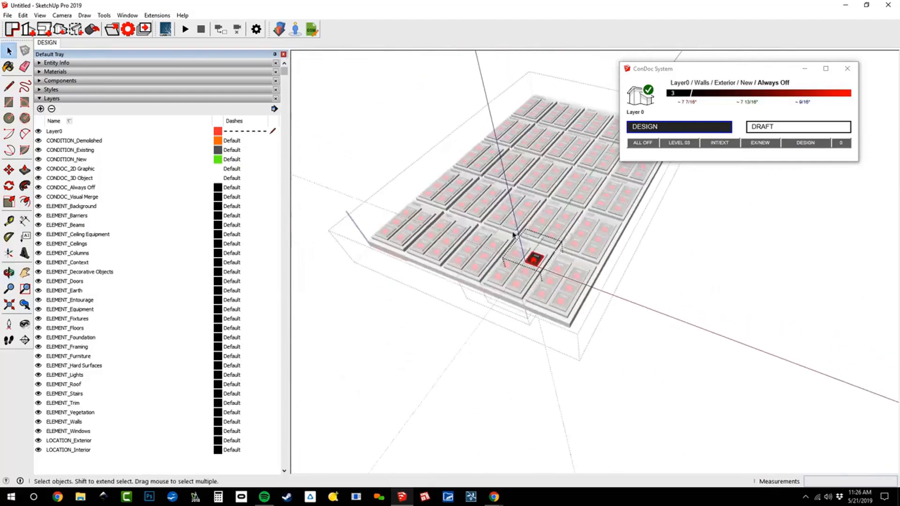
key(r)
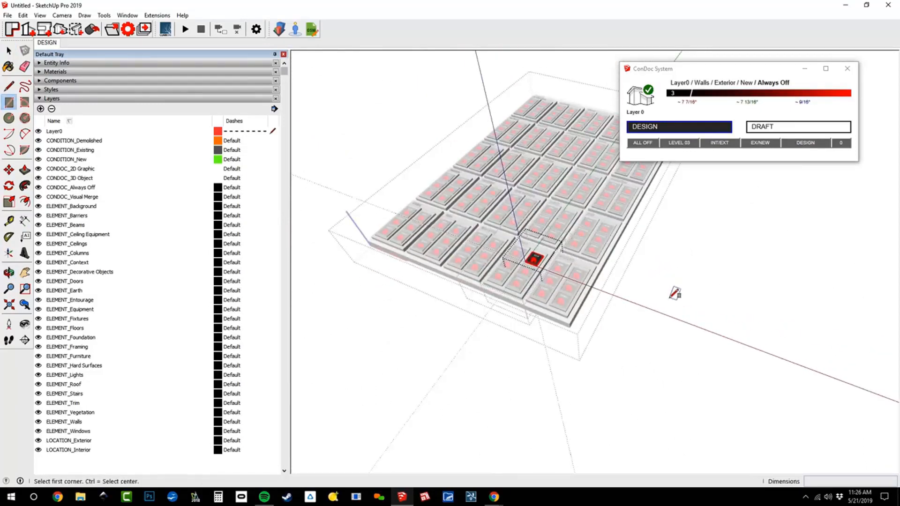
click(670, 298)
click(769, 202)
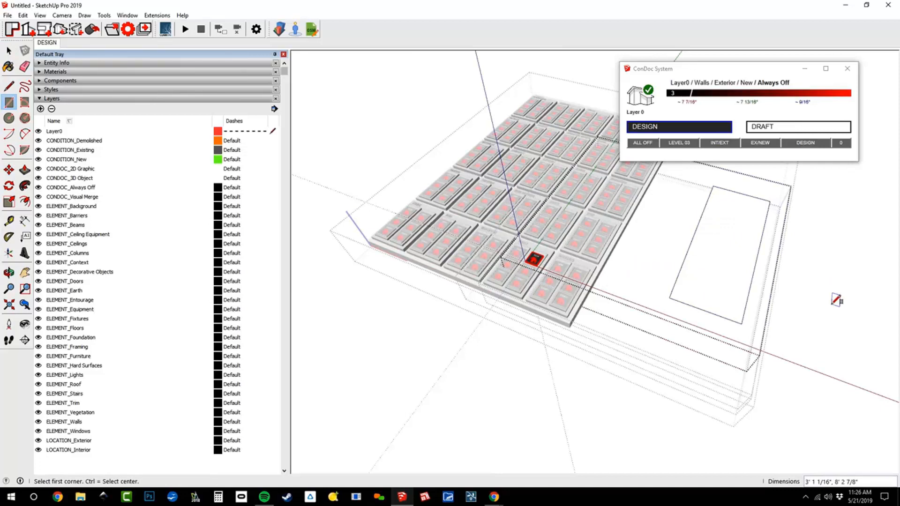
text(1)
text(5',30)
key(Return)
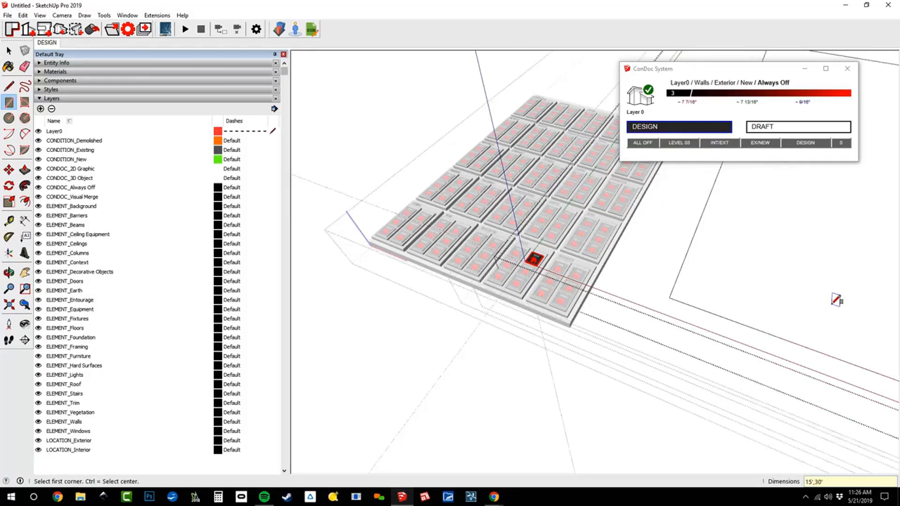
Offset the rectangle's outline outward by 5.5 inches to form the wall thickness.
scroll(535, 262, down, 5)
shift+middle_drag(542, 311, 534, 317)
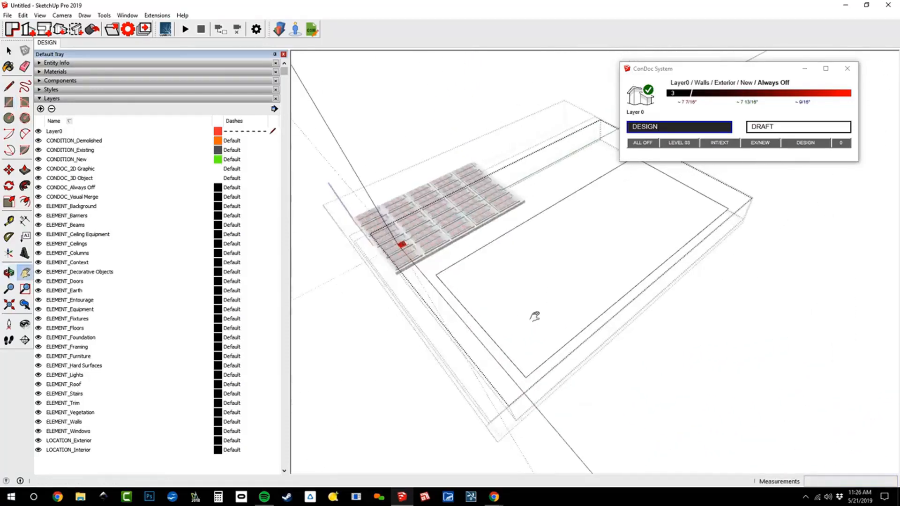
scroll(506, 286, up, 2)
key(f)
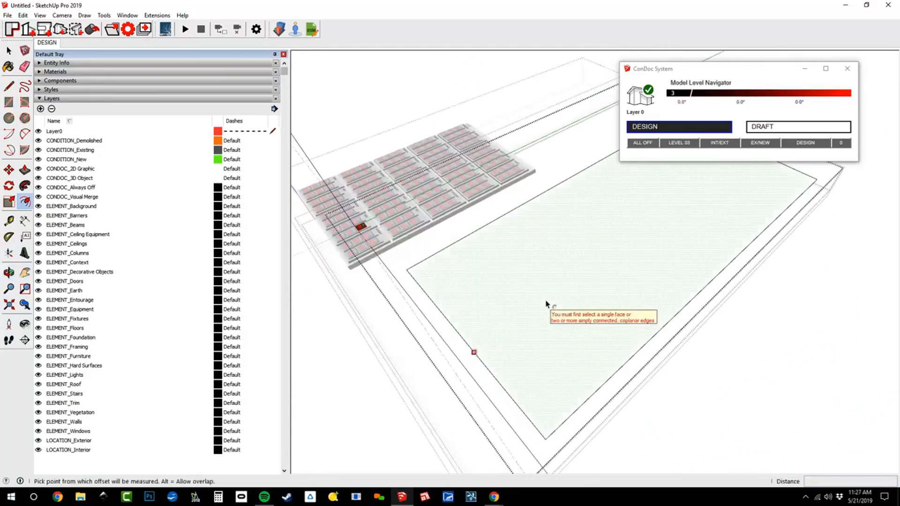
click(546, 305)
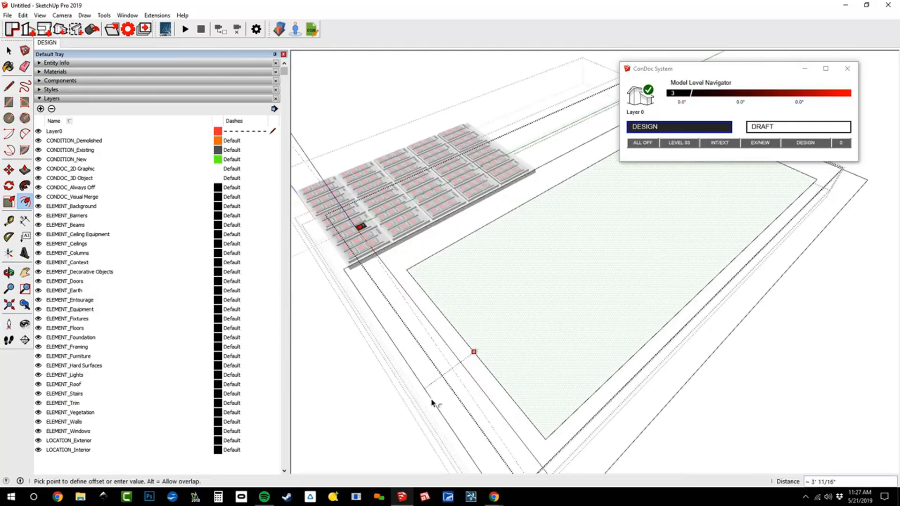
text(5.5)
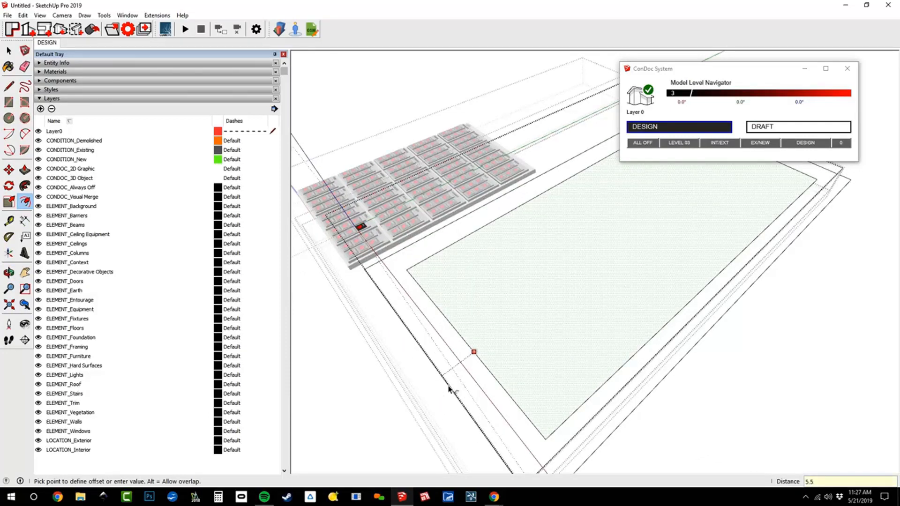
key(Return)
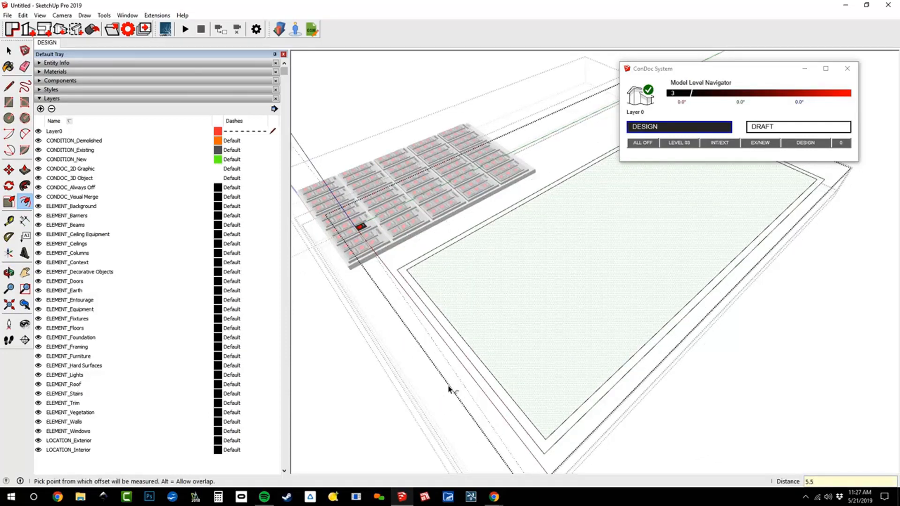
Push/Pull the ring face between the two outlines up 96 inches to raise the exterior walls.
mouse_move(553, 286)
middle_down()
mouse_move(603, 236)
mouse_move(612, 243)
middle_up()
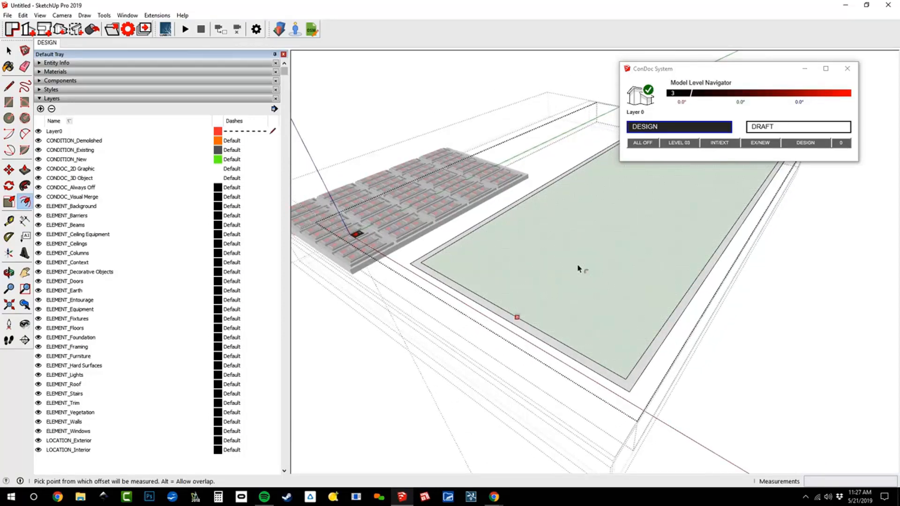
key(p)
scroll(451, 245, up, 2)
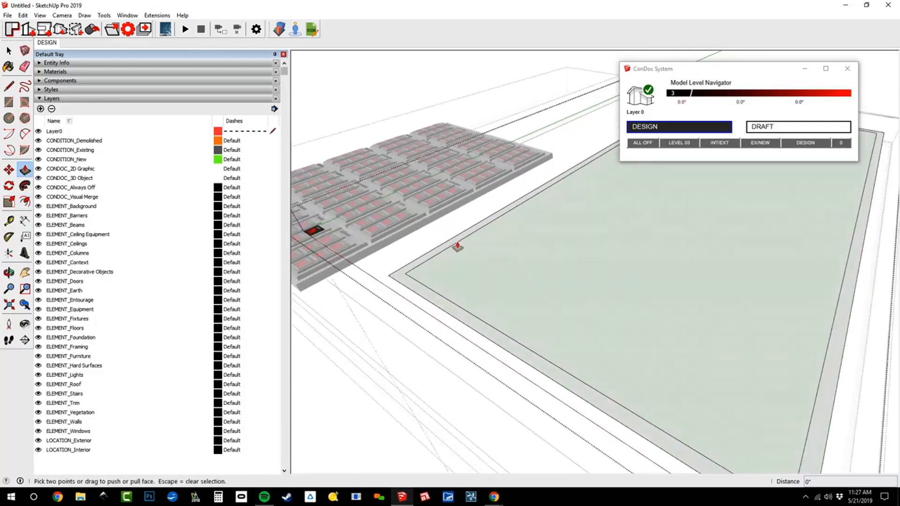
click(457, 245)
key(Escape)
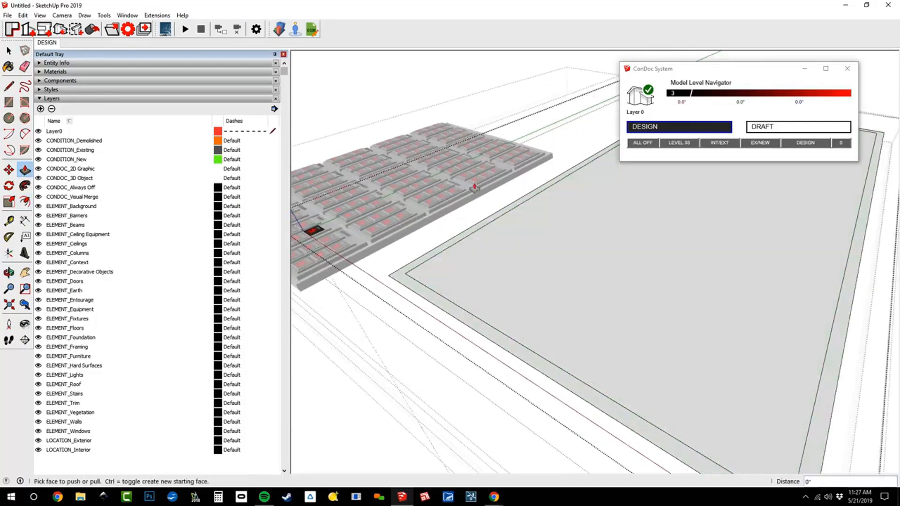
click(468, 236)
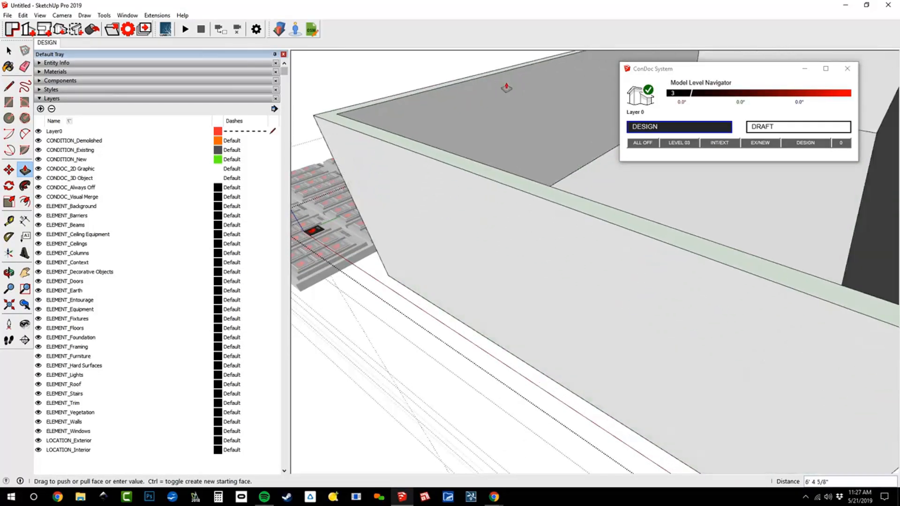
text(96)
key(Return)
scroll(440, 257, down, 6)
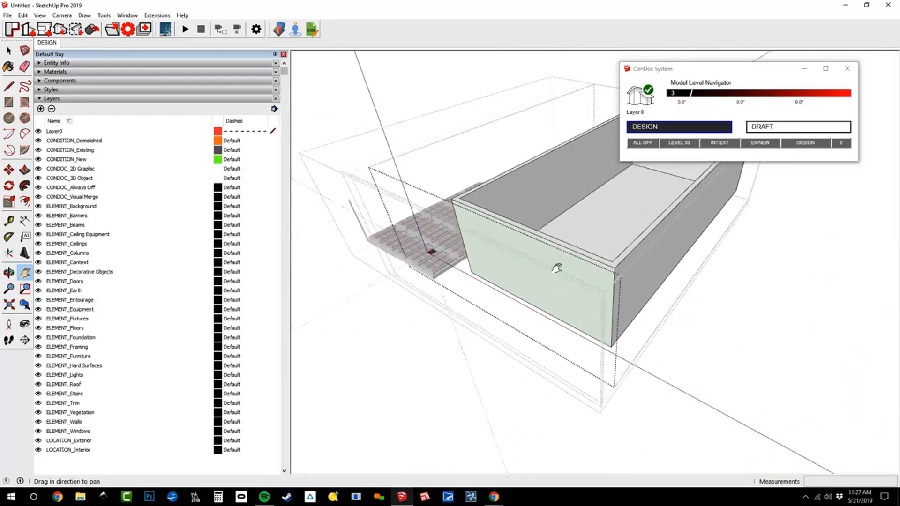
Delete the floor face enclosed by the new walls and exit the nested groups.
key(Escape)
key(space)
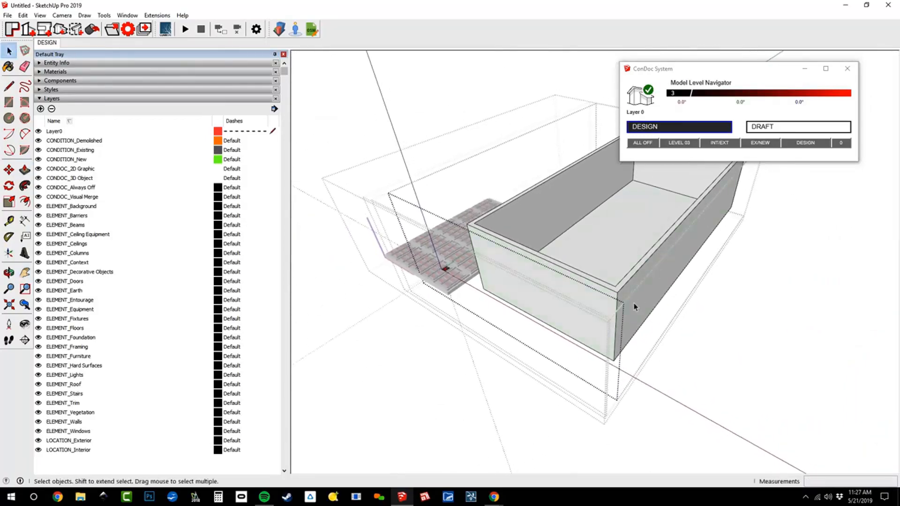
scroll(639, 177, down, 1)
scroll(619, 270, up, 3)
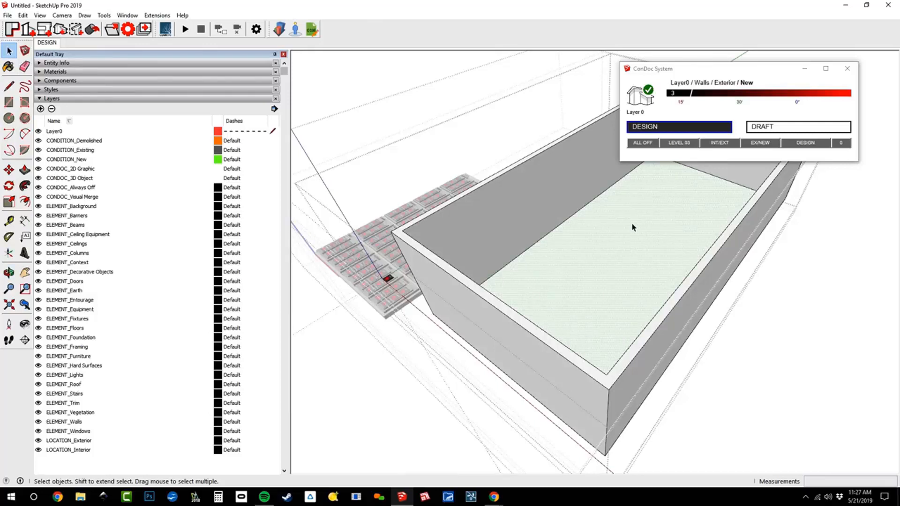
scroll(632, 227, down, 3)
shift+middle_drag(632, 228, 687, 225)
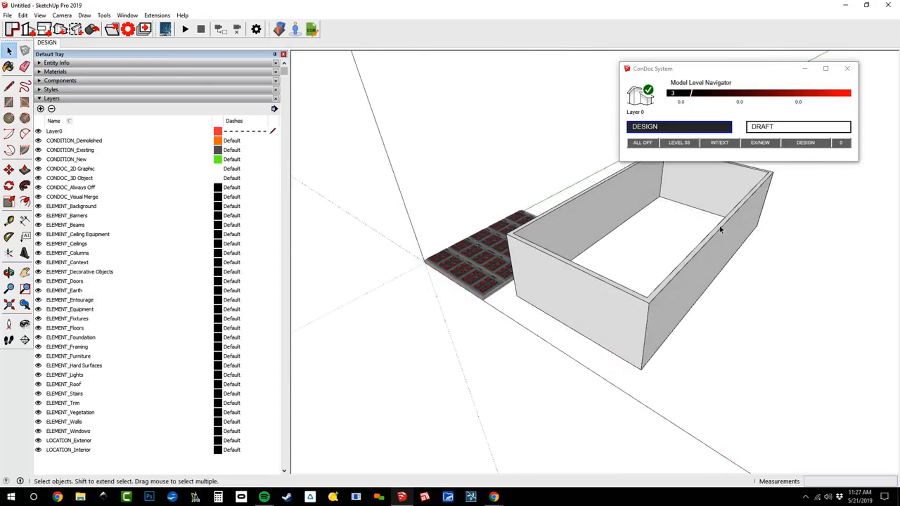
middle_drag(724, 336, 713, 284)
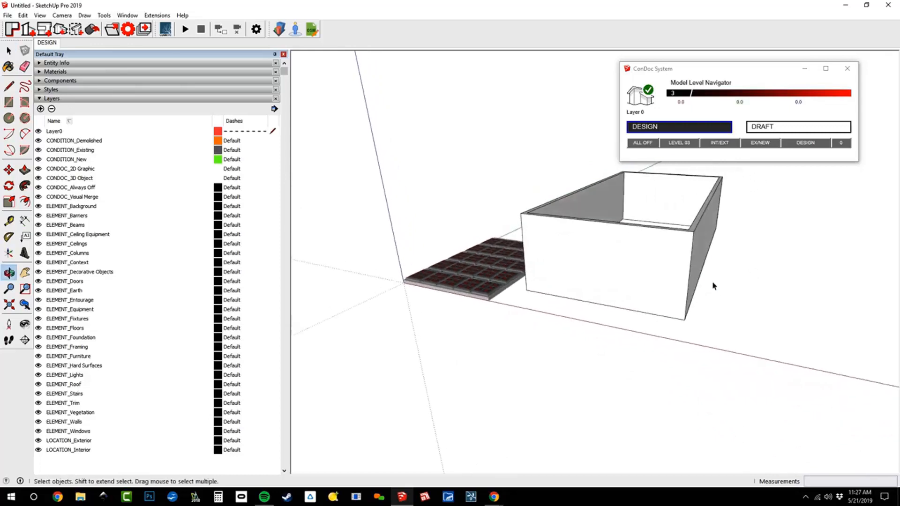
Isolate the new exterior walls by showing only the ELEMENT_Walls, LOCATION_Exterior and CONDITION_New layers, and turn all layers back on.
click(643, 146)
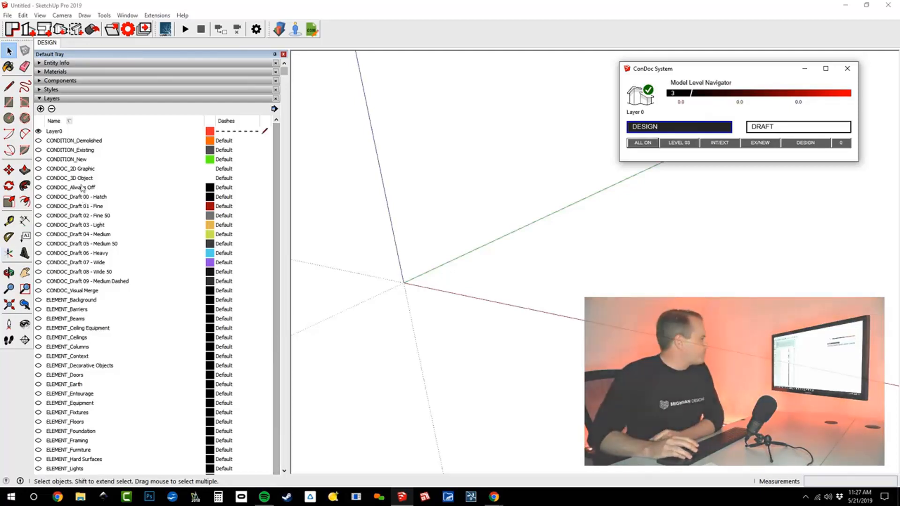
scroll(76, 244, down, 3)
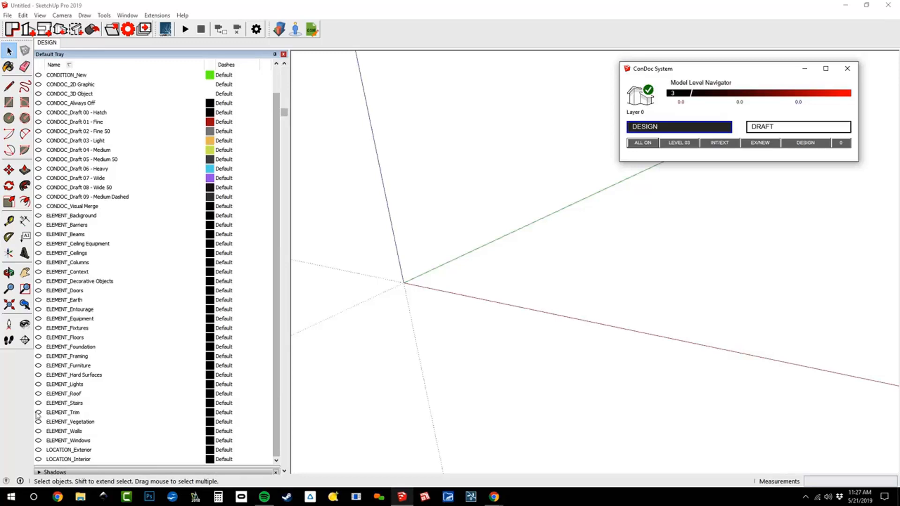
click(39, 433)
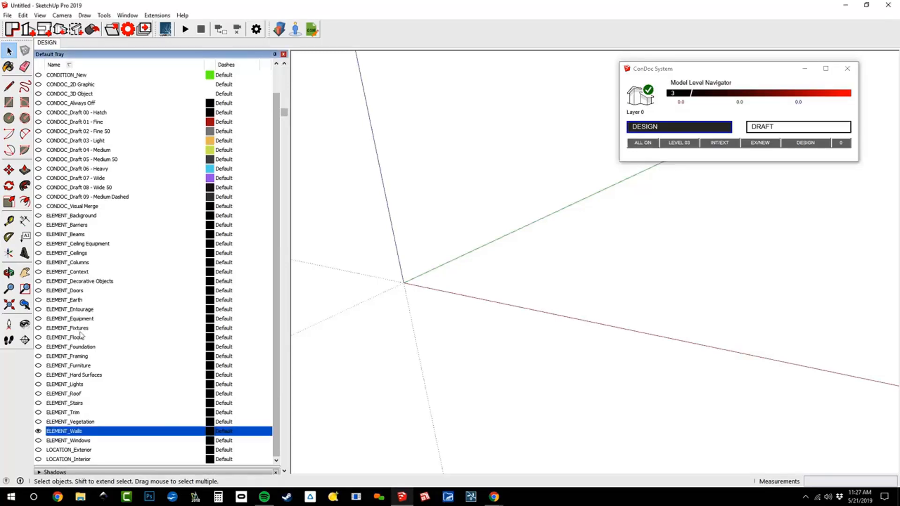
scroll(81, 336, down, 6)
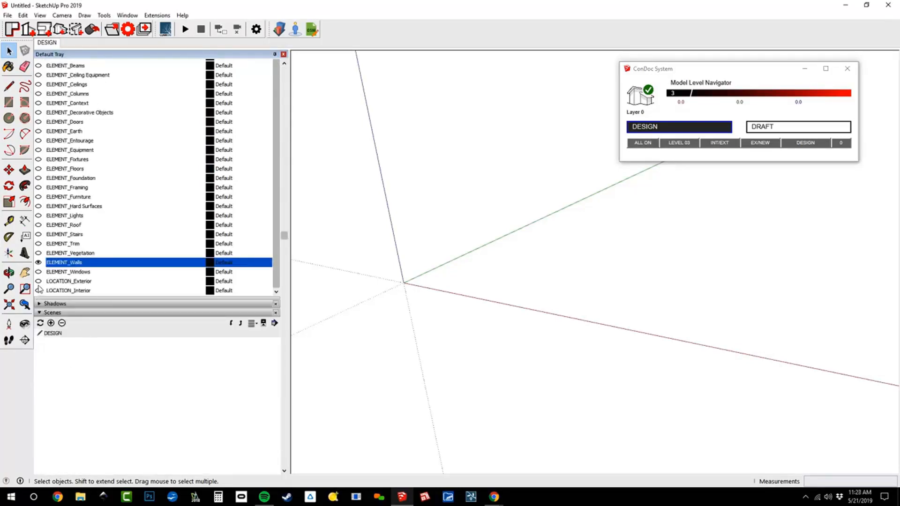
click(39, 282)
scroll(79, 269, up, 9)
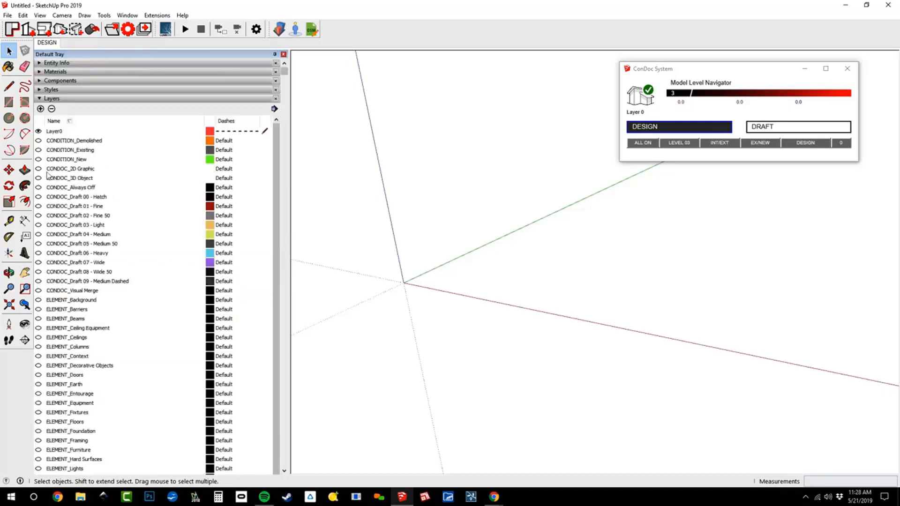
click(39, 160)
middle_drag(573, 212, 596, 257)
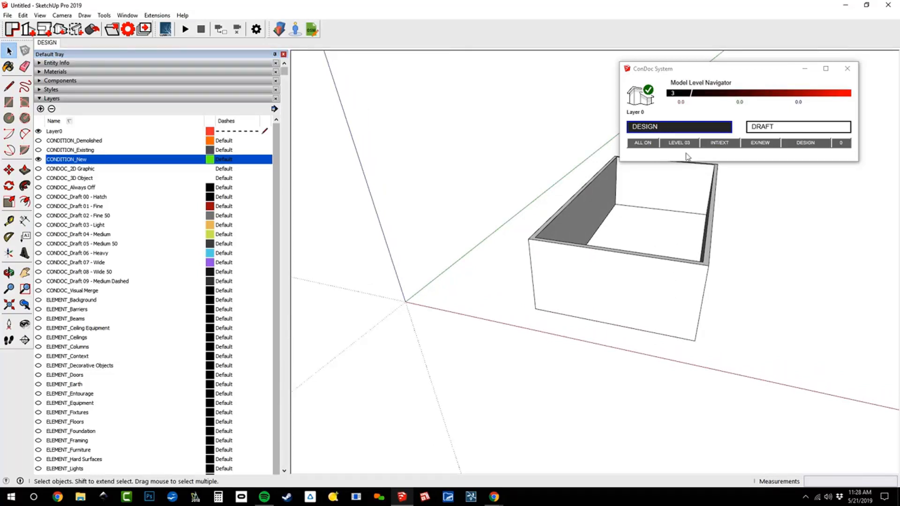
middle_drag(687, 156, 684, 195)
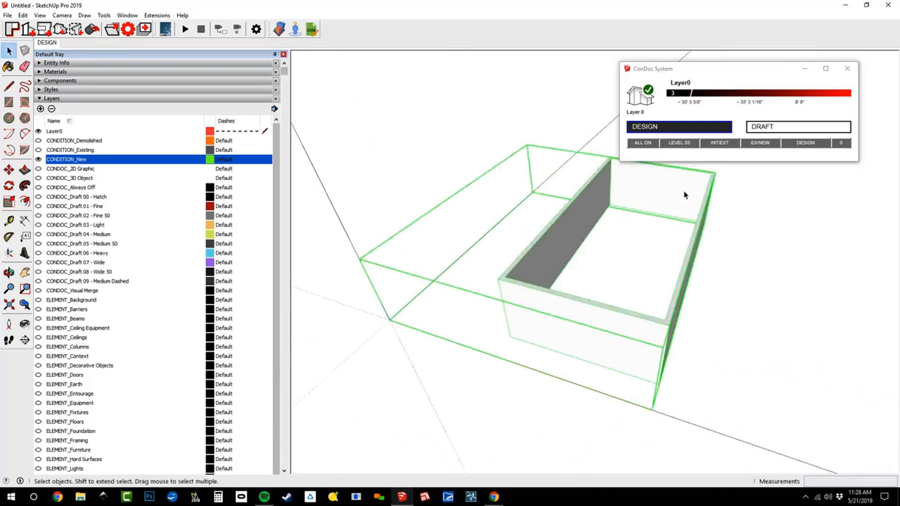
scroll(734, 247, down, 2)
click(650, 143)
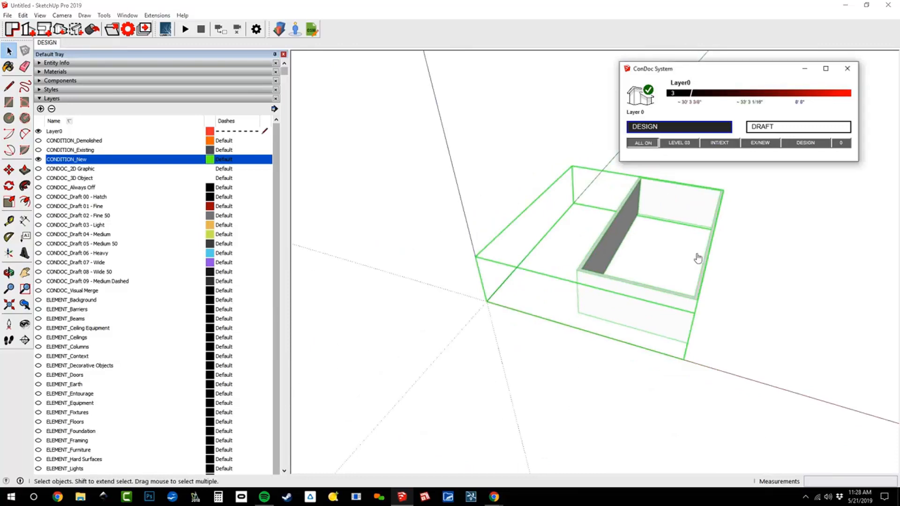
Examine the element categories in the model organization guide and their interior, exterior, new, existing and demo groups.
middle_drag(583, 315, 570, 319)
scroll(569, 316, up, 6)
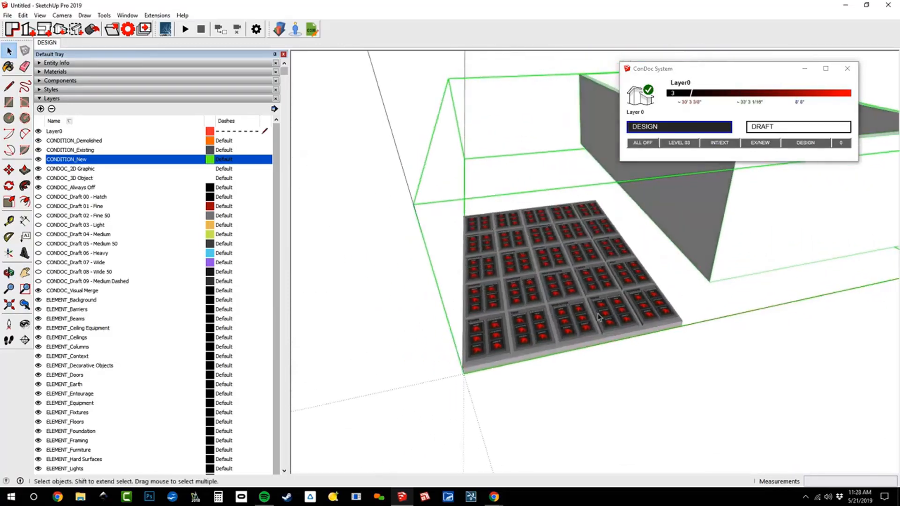
scroll(575, 288, down, 1)
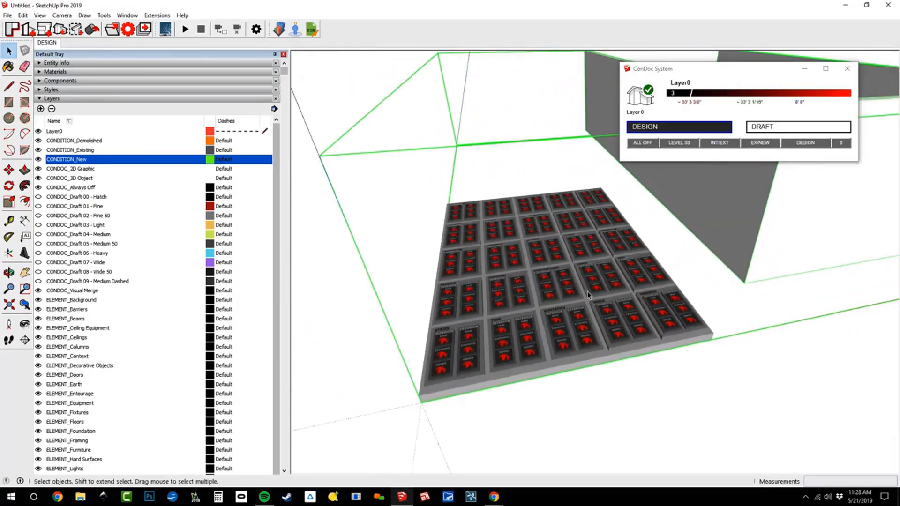
middle_drag(626, 240, 555, 264)
scroll(520, 195, up, 2)
mouse_move(520, 196)
shift+middle_down()
mouse_move(508, 260)
mouse_move(527, 263)
mouse_move(534, 196)
shift+middle_up()
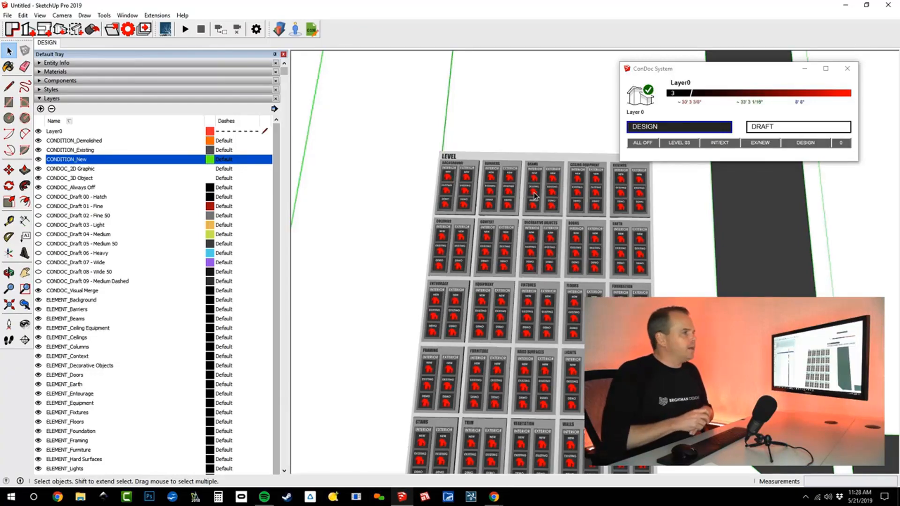
scroll(554, 270, down, 3)
mouse_move(554, 270)
middle_down()
mouse_move(591, 307)
mouse_move(570, 275)
middle_up()
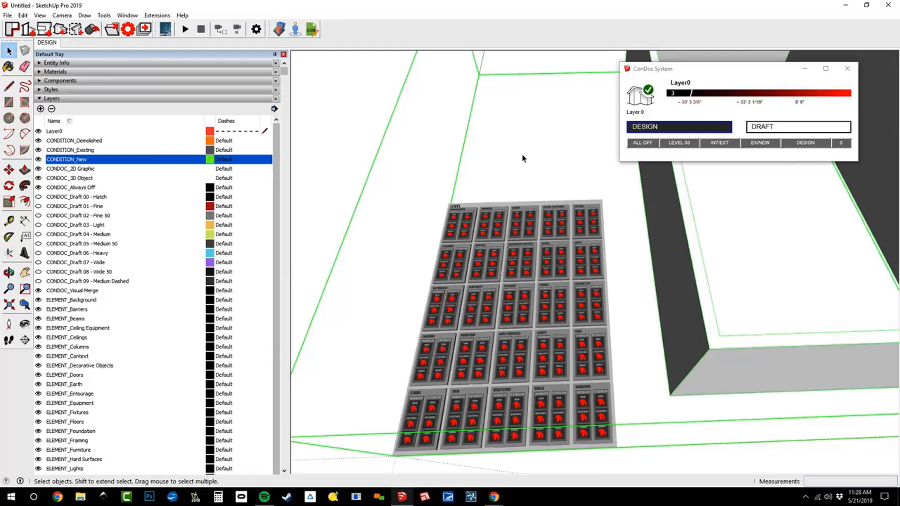
middle_drag(523, 158, 527, 294)
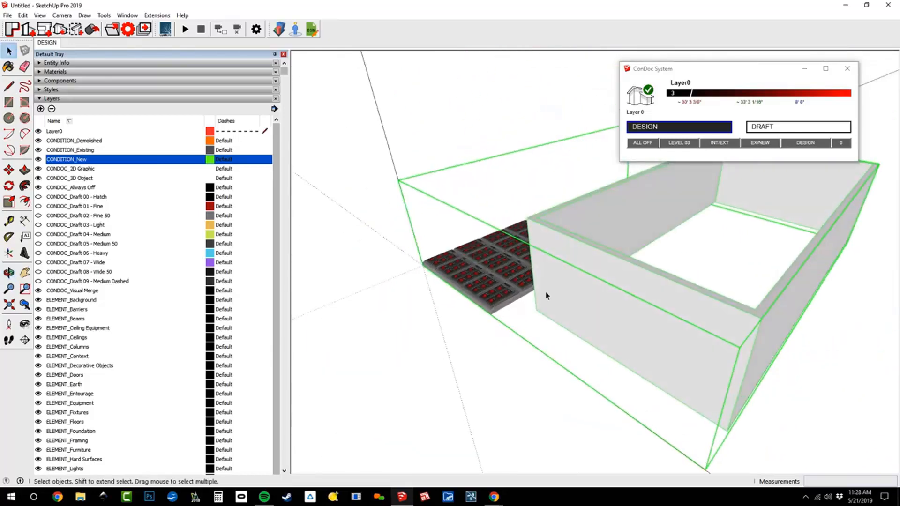
middle_drag(478, 262, 540, 347)
scroll(548, 348, up, 5)
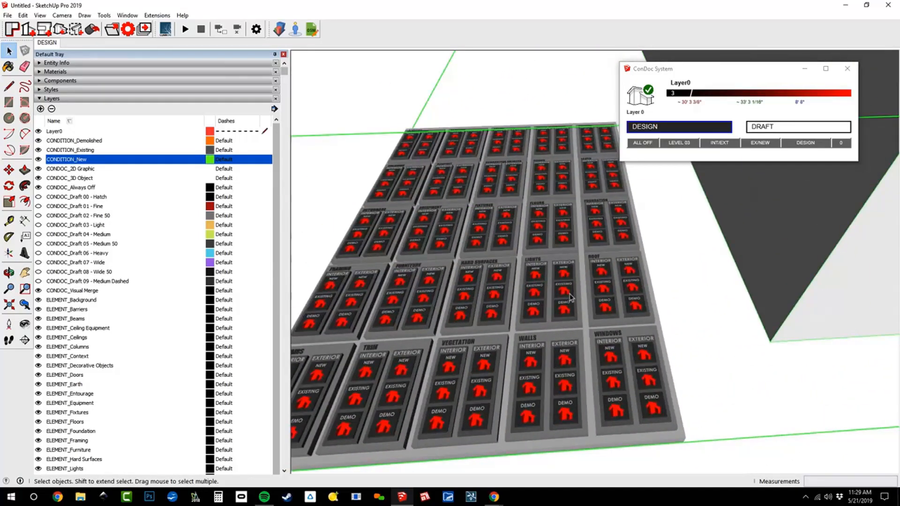
middle_drag(569, 297, 544, 351)
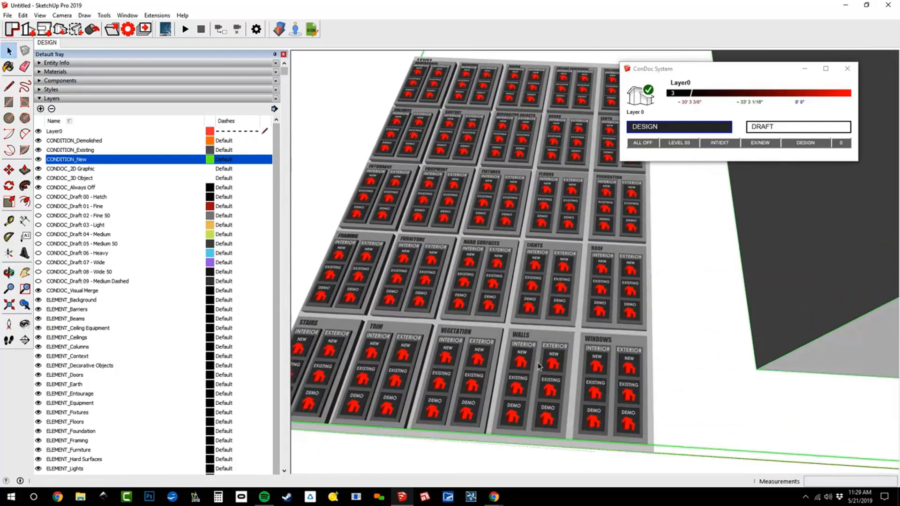
Open the guide's nested groups for Floors, Interior, New, down to the innermost Always Off level.
middle_drag(571, 294, 565, 252)
scroll(565, 251, up, 4)
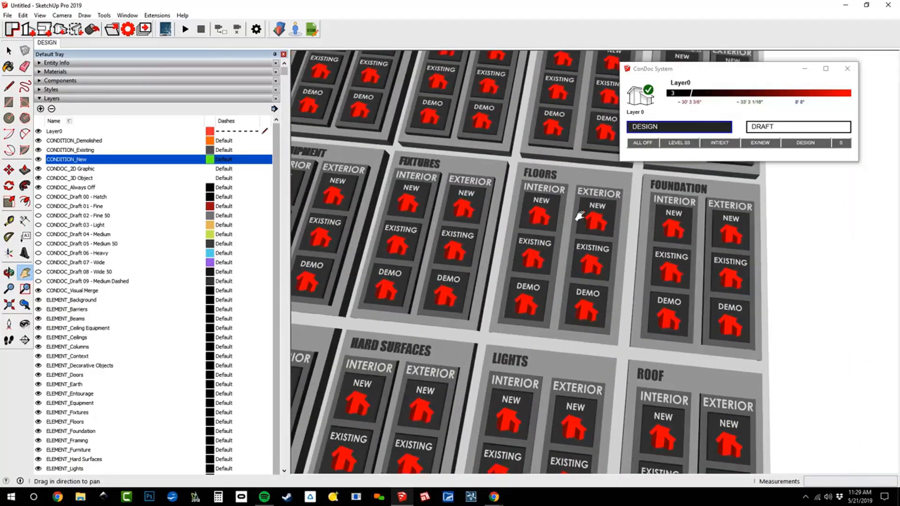
double_click(538, 218)
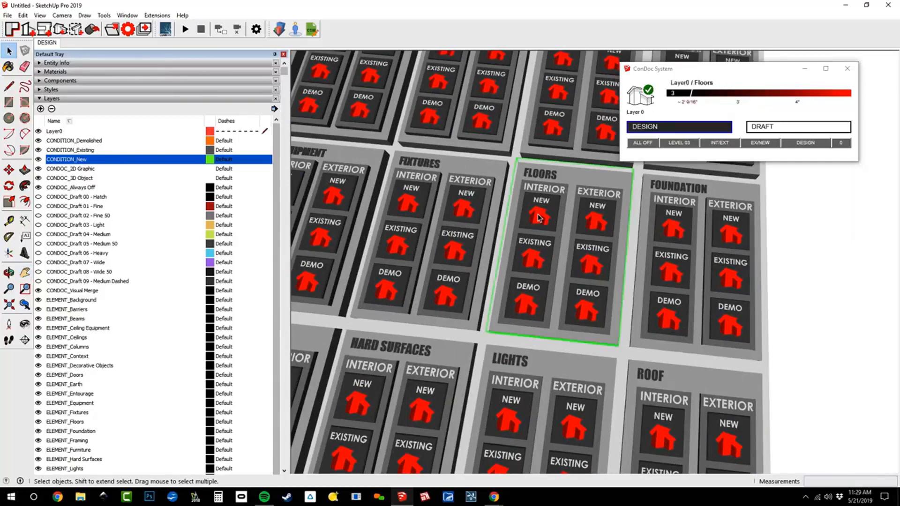
double_click(538, 218)
double_click(538, 218)
click(538, 218)
Draw the floor rectangle on the ground between the opposite inside corners of the exterior walls.
scroll(538, 218, down, 3)
scroll(539, 217, down, 4)
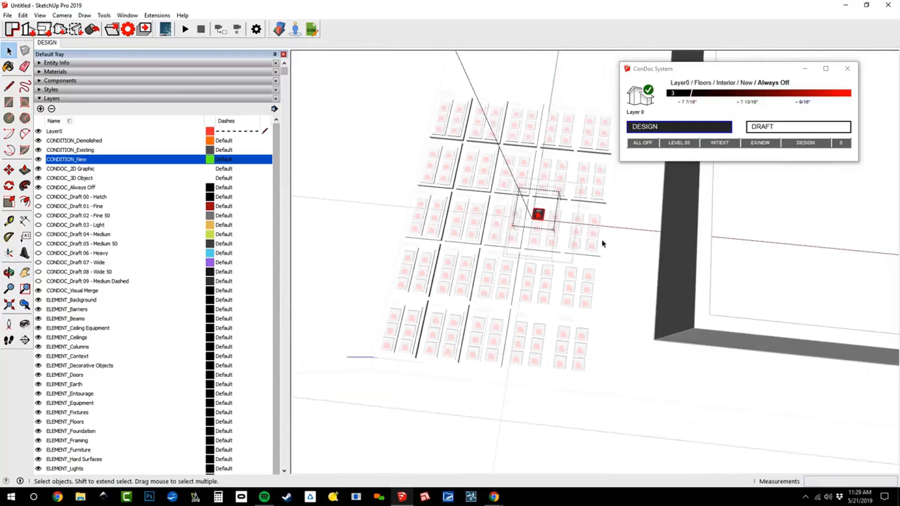
shift+middle_drag(602, 244, 448, 269)
key(r)
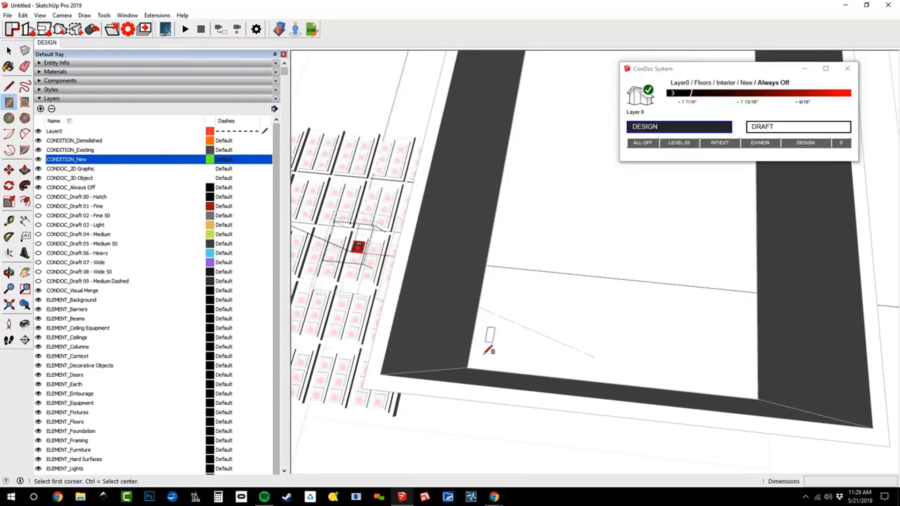
click(468, 368)
key(Escape)
click(468, 368)
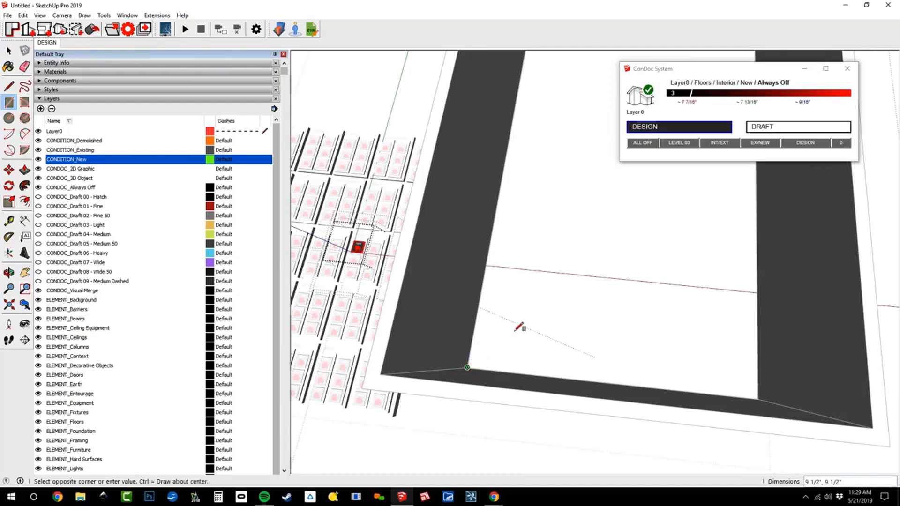
scroll(539, 295, down, 3)
shift+middle_drag(562, 267, 500, 370)
shift+middle_drag(563, 267, 675, 216)
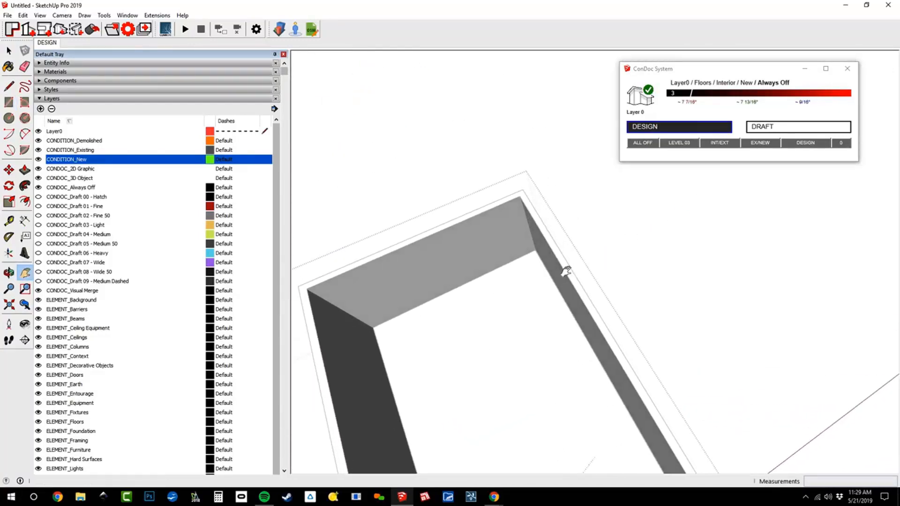
click(538, 250)
Push/Pull the floor rectangle's underside down 4 inches and exit the nested floor groups.
scroll(538, 250, down, 4)
shift+middle_drag(598, 443, 528, 2)
scroll(600, 249, up, 3)
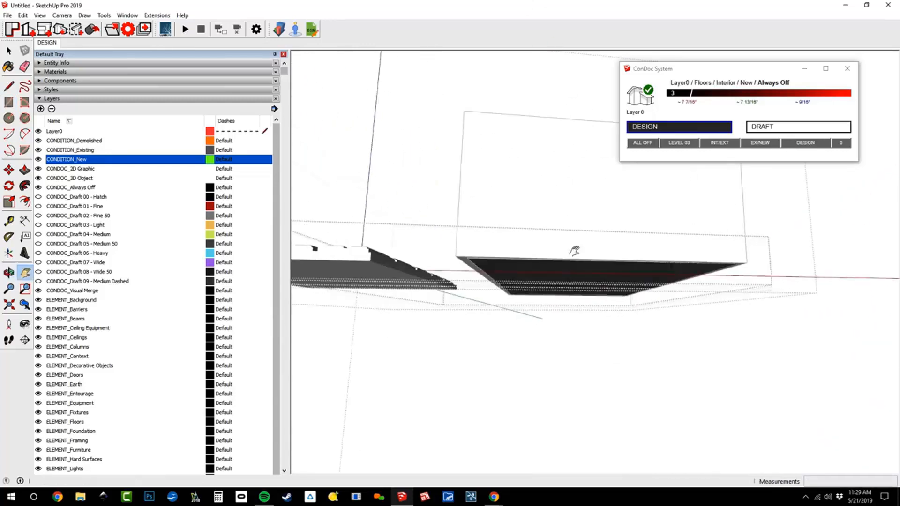
middle_drag(574, 251, 561, 289)
key(p)
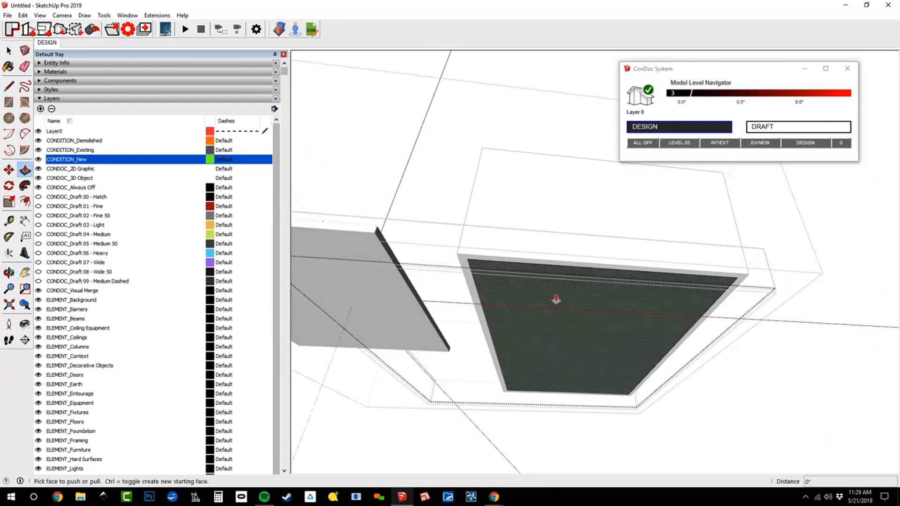
click(558, 298)
click(557, 314)
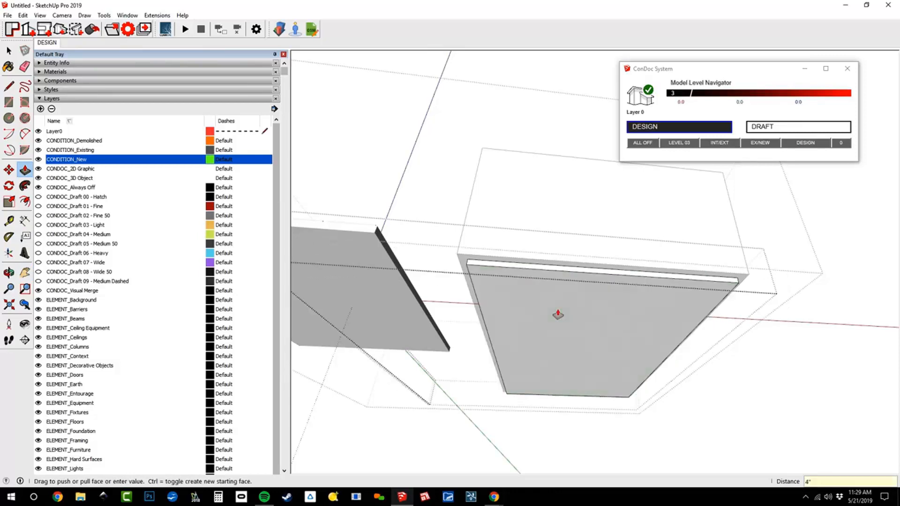
key(space)
click(652, 225)
middle_drag(625, 229, 595, 330)
click(652, 223)
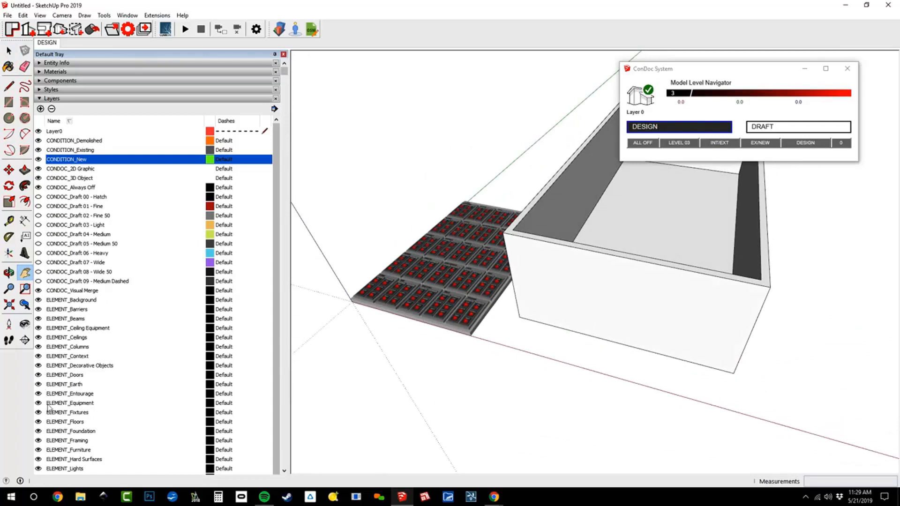
Toggle the ELEMENT_Floors layer off and on to check which geometry it controls.
click(40, 424)
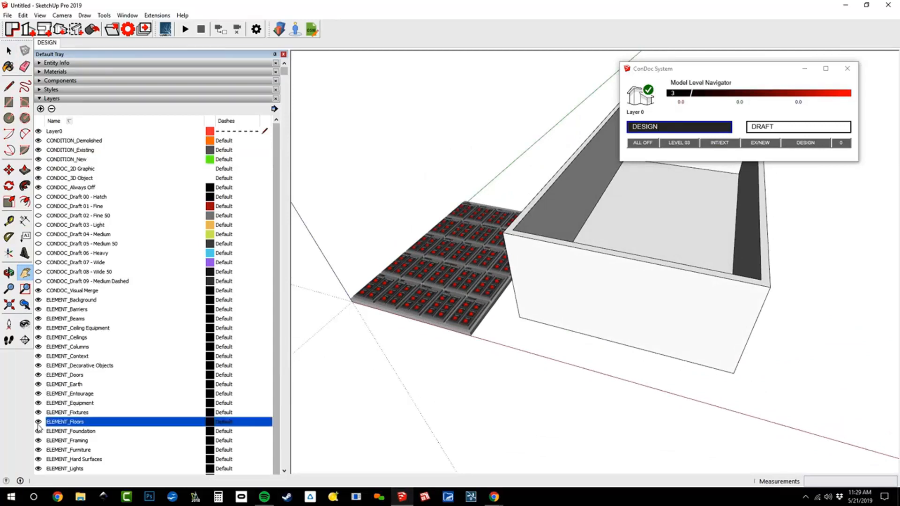
middle_drag(462, 211, 685, 233)
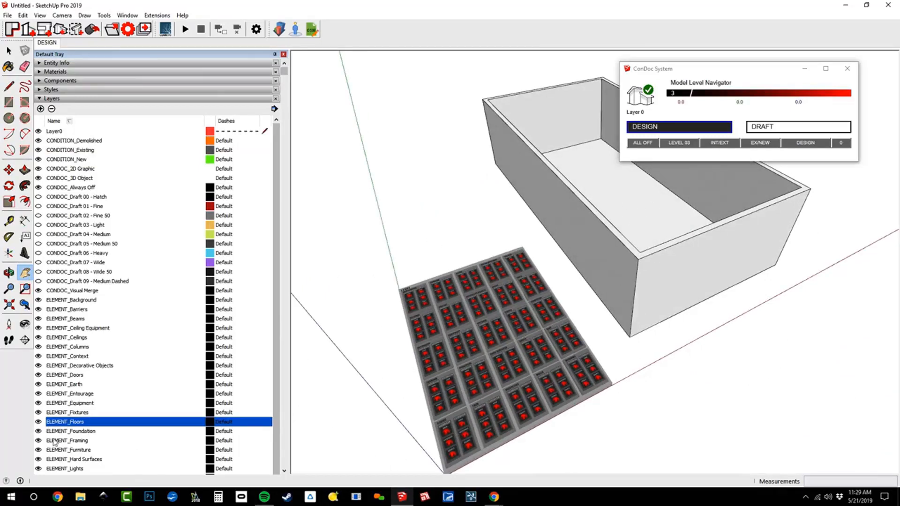
click(39, 422)
click(38, 422)
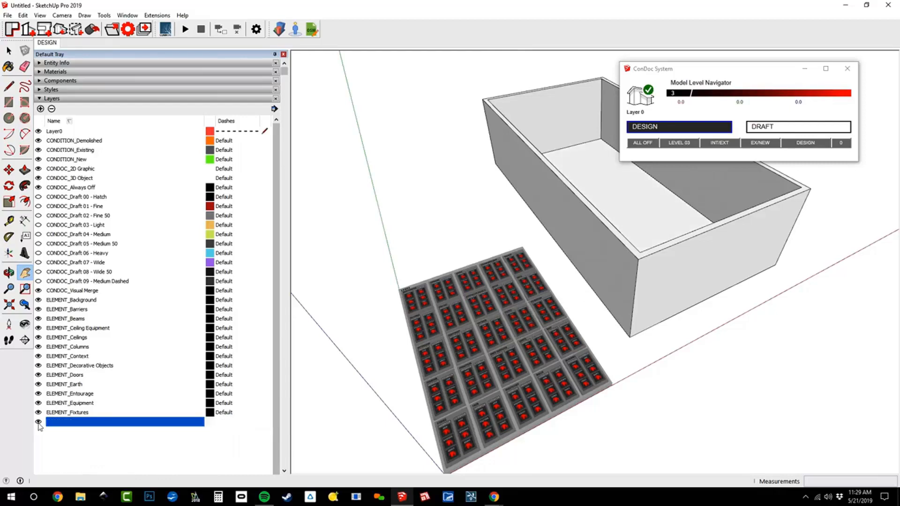
click(39, 423)
click(39, 423)
click(39, 423)
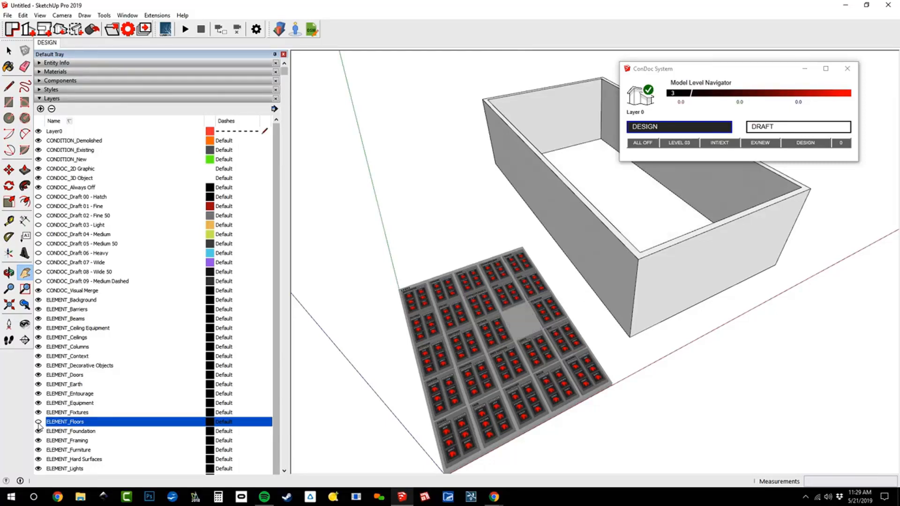
click(39, 423)
Hide the ELEMENT_Walls layer to view the floor alone, and show the walls again.
scroll(39, 425, down, 3)
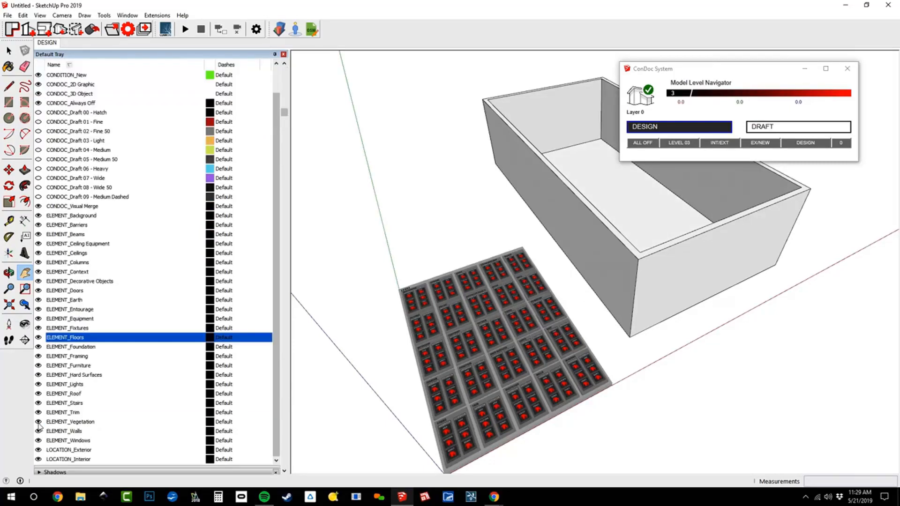
click(39, 431)
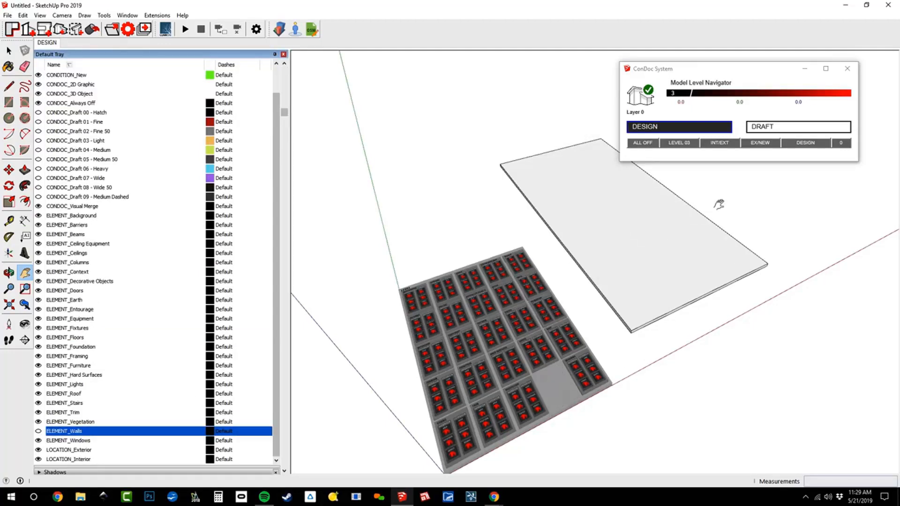
click(39, 432)
Draw a 5 1/2" by 5 1/2" square on the walls' underside, from an outer corner to the adjacent inner corner.
scroll(547, 372, up, 2)
drag(546, 372, 546, 334)
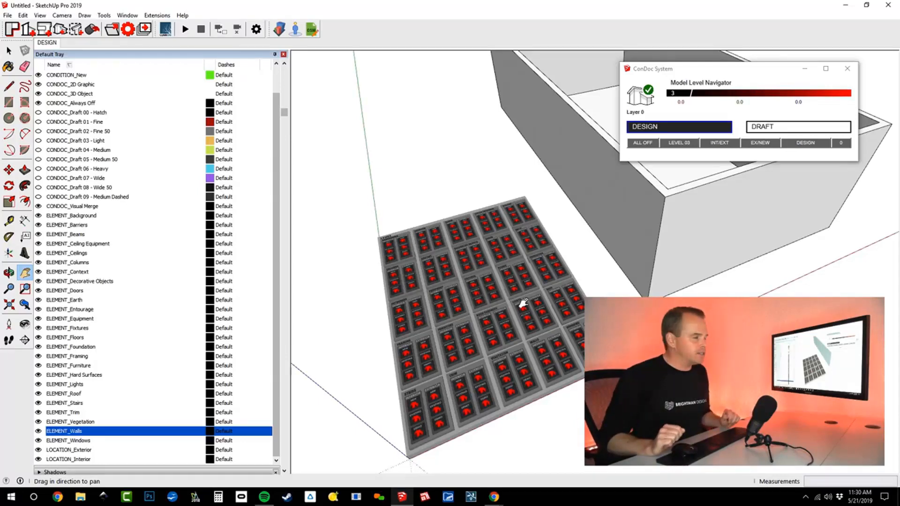
scroll(523, 302, down, 5)
mouse_move(522, 302)
middle_down()
mouse_move(652, 250)
mouse_move(602, 244)
mouse_move(712, 392)
mouse_move(698, 322)
mouse_move(603, 207)
middle_up()
scroll(527, 154, up, 5)
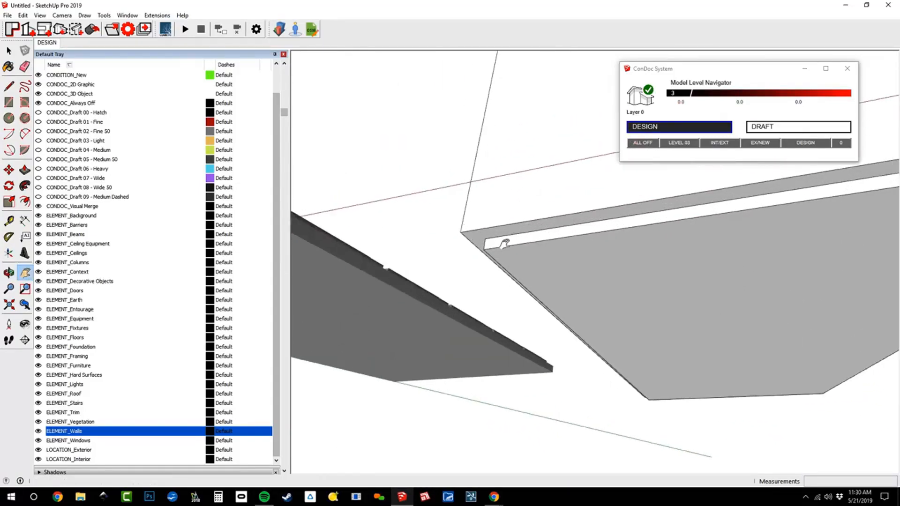
scroll(496, 248, down, 2)
scroll(516, 267, up, 4)
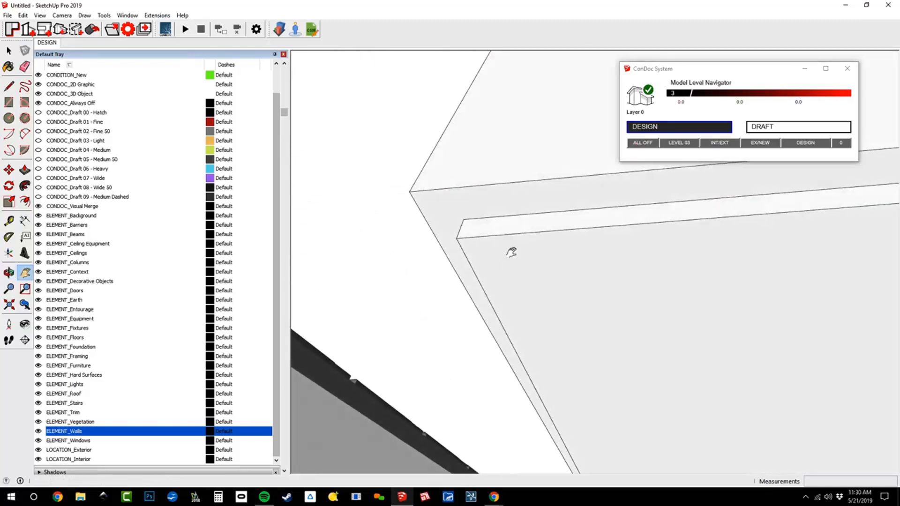
key(r)
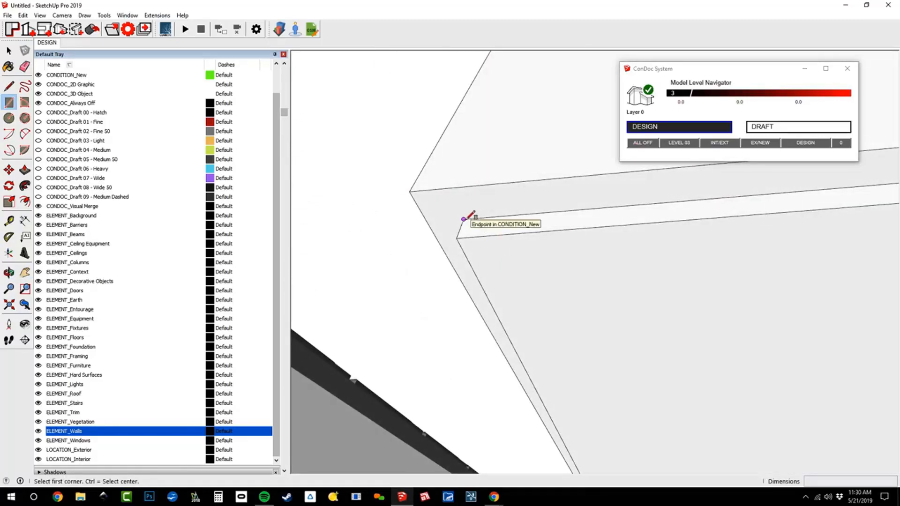
scroll(644, 254, down, 2)
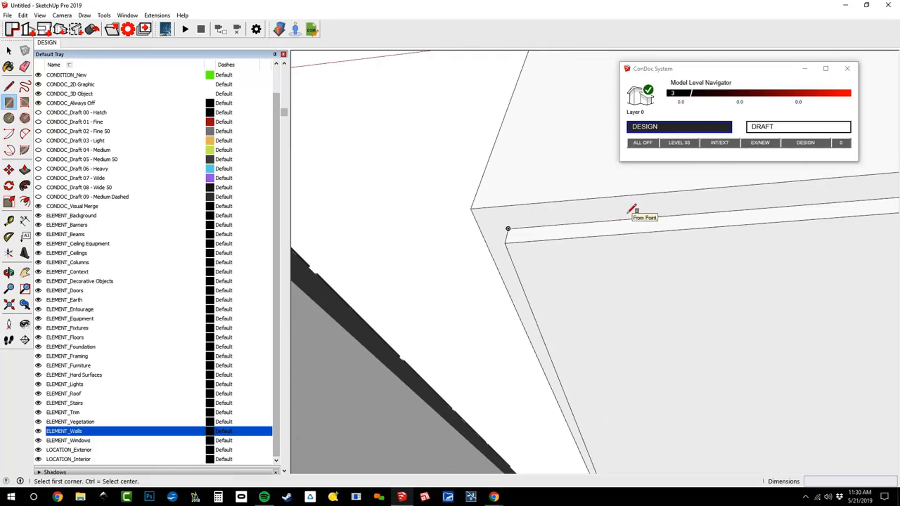
scroll(466, 209, up, 1)
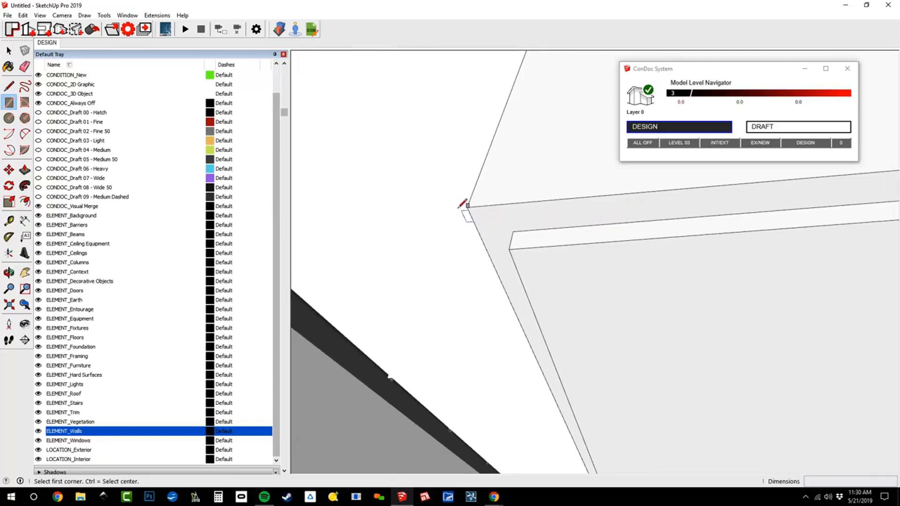
click(467, 207)
click(513, 230)
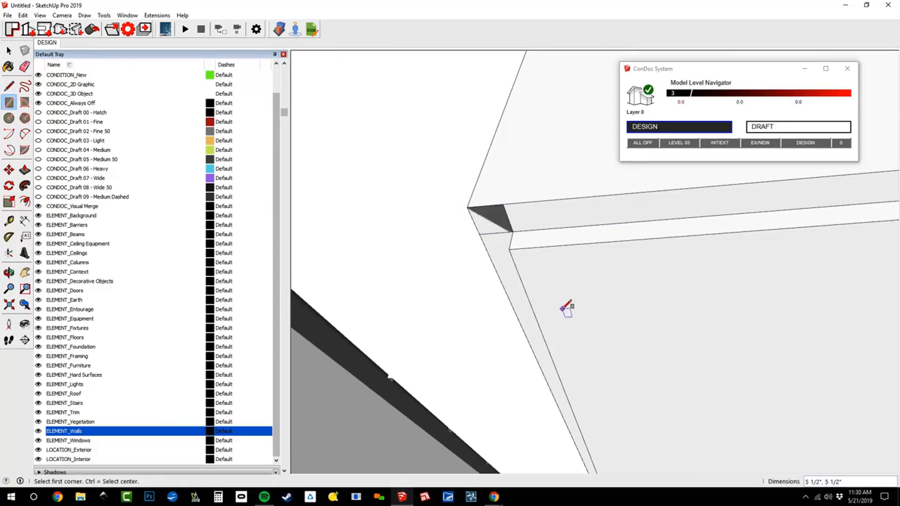
Push/Pull the square down into a stem wall with a footing block below, and pull one footing side out 4 inches.
key(p)
drag(486, 217, 471, 297)
mouse_move(472, 313)
mouse_down()
mouse_move(466, 347)
mouse_move(478, 310)
mouse_move(466, 297)
mouse_move(476, 296)
mouse_up()
middle_drag(476, 296, 422, 296)
click(462, 332)
click(451, 329)
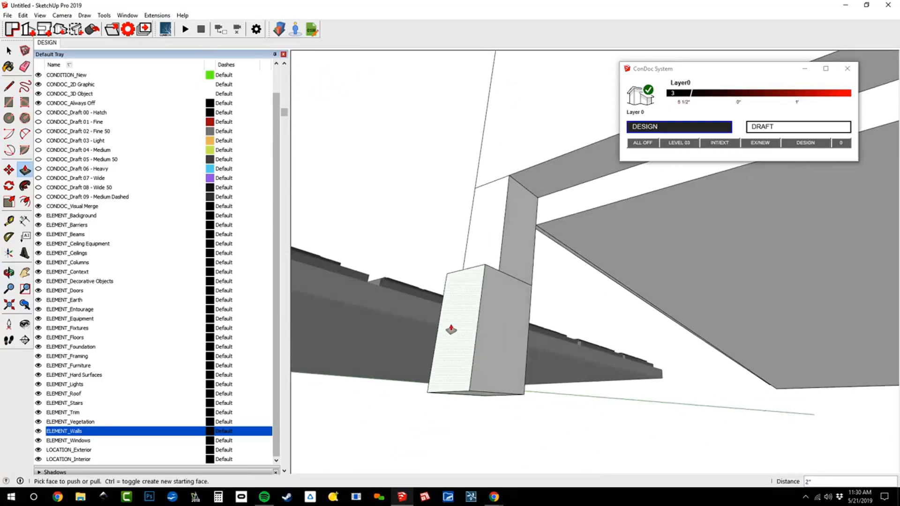
key(Return)
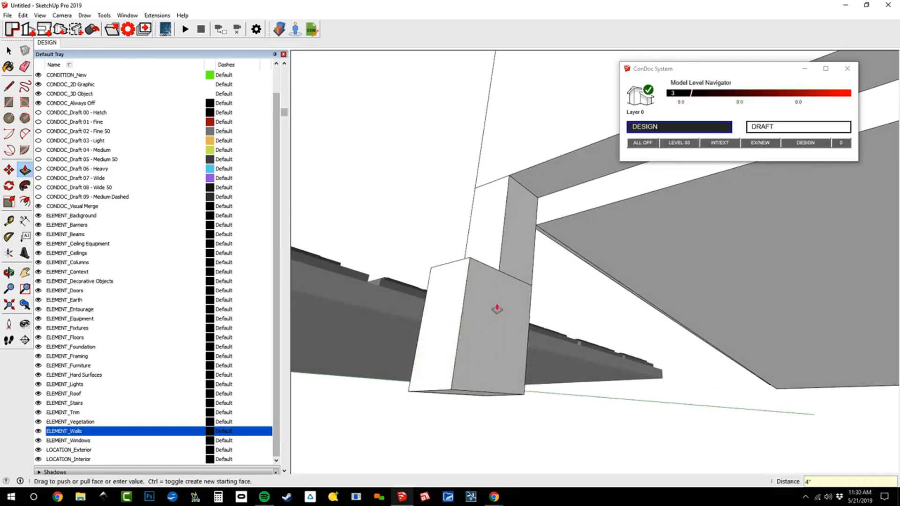
Pull the footing's opposite side out by the same distance and erase the leftover edge between stem wall and footing.
key(h)
middle_drag(531, 374, 270, 290)
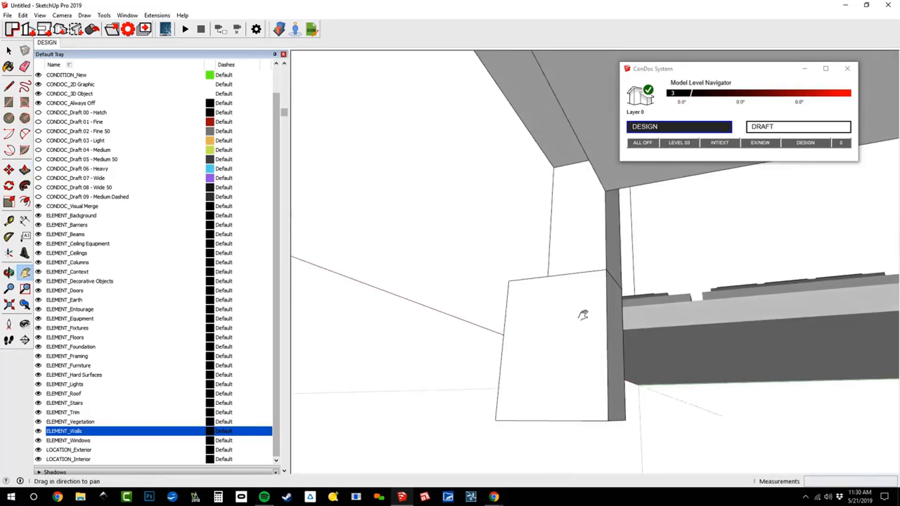
drag(582, 315, 535, 310)
key(p)
double_click(565, 311)
mouse_move(513, 354)
middle_down()
mouse_move(763, 345)
mouse_move(689, 295)
middle_up()
key(e)
click(596, 256)
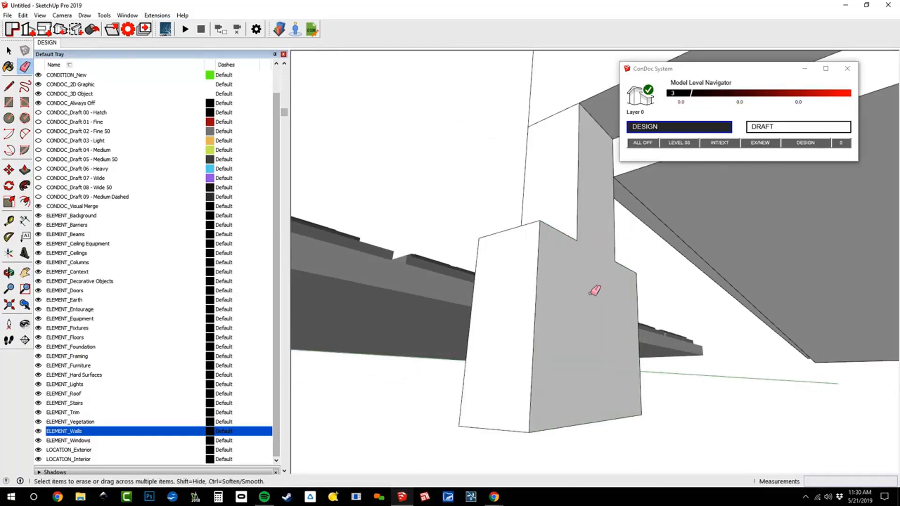
Delete all of the foundation solid except its T-shaped front face, keeping that face as the sweep profile.
middle_drag(594, 291, 537, 309)
key(space)
triple_click(553, 312)
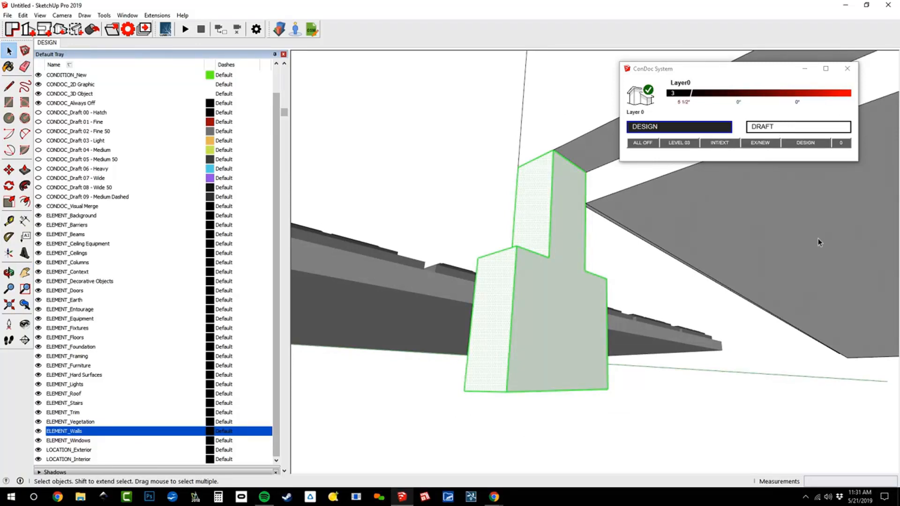
ctrl+shift+double_click(573, 329)
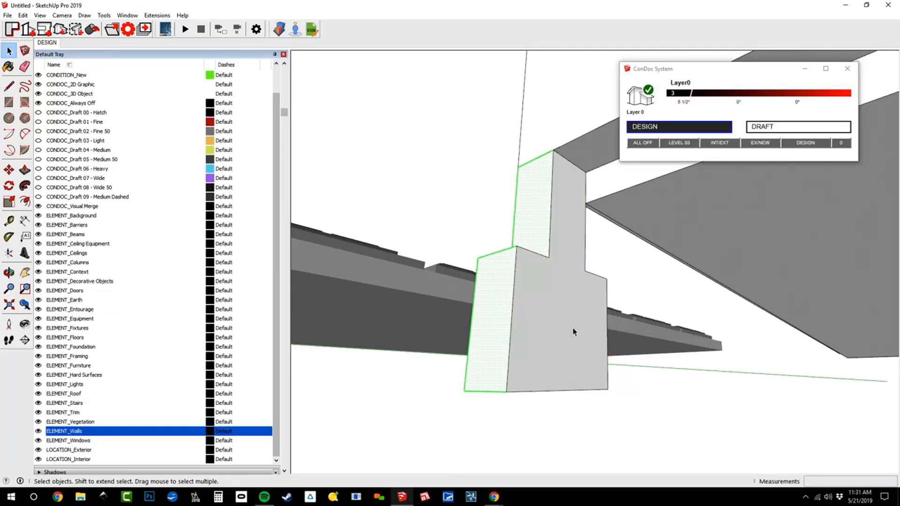
key(Delete)
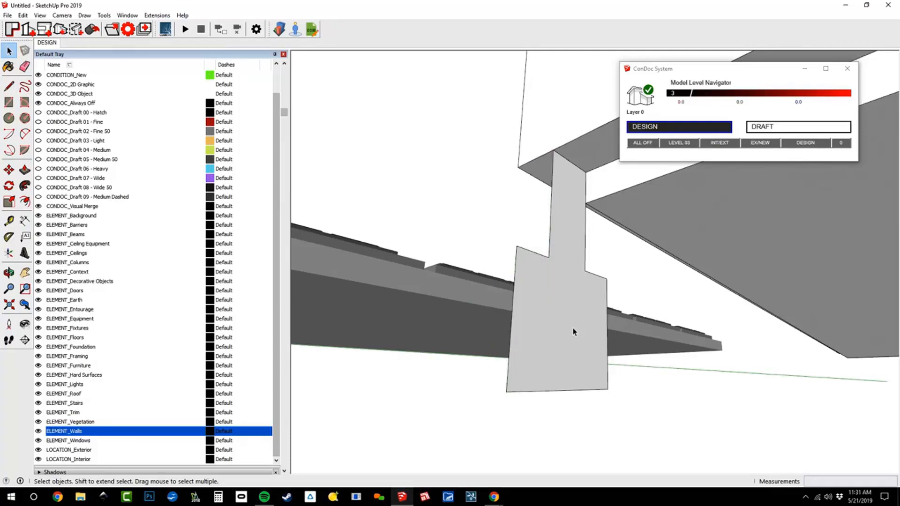
scroll(574, 332, down, 2)
shift+middle_drag(676, 267, 645, 272)
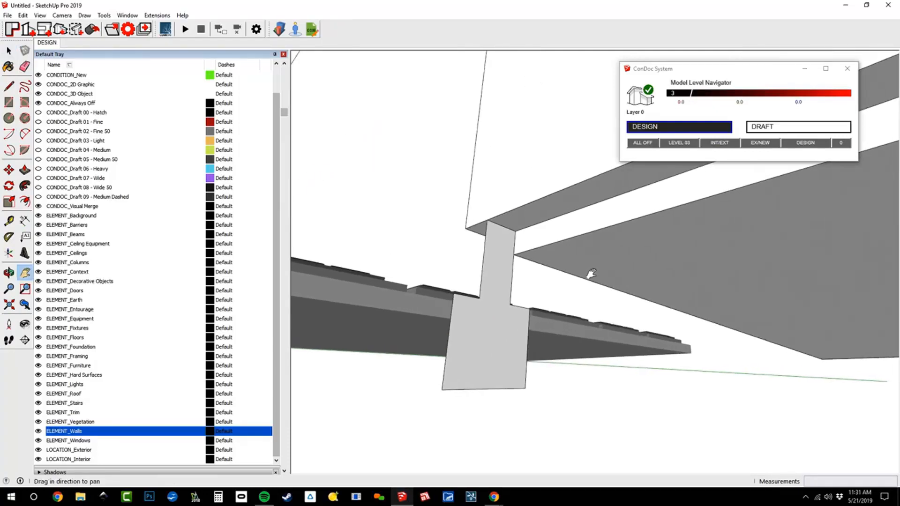
key(r)
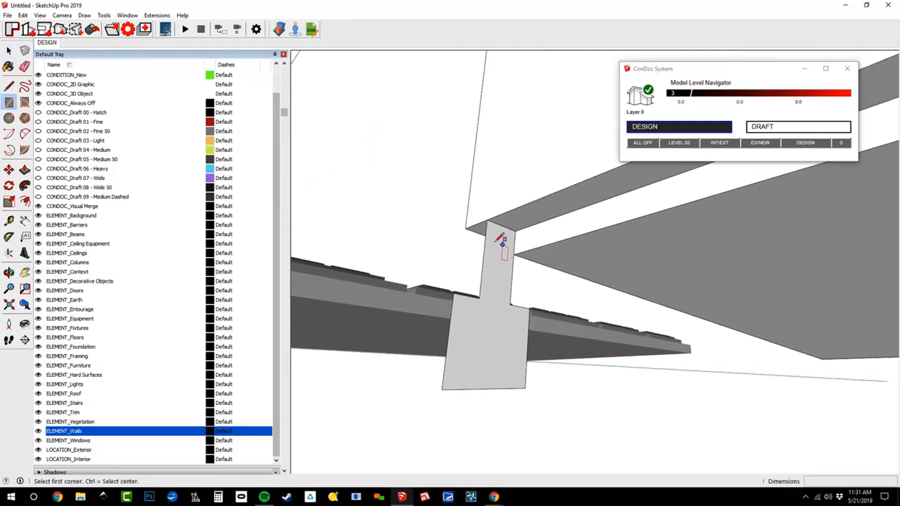
click(466, 229)
scroll(482, 225, down, 2)
shift+middle_drag(542, 230, 799, 315)
key(r)
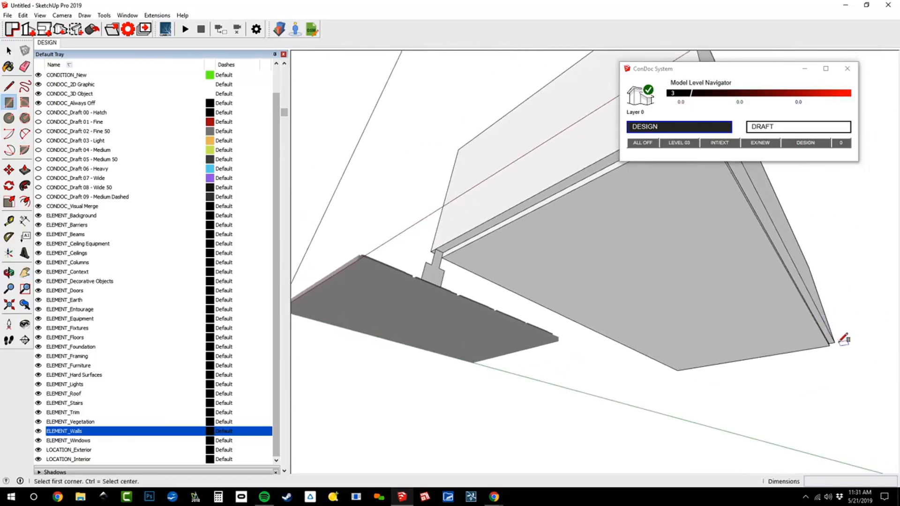
click(836, 341)
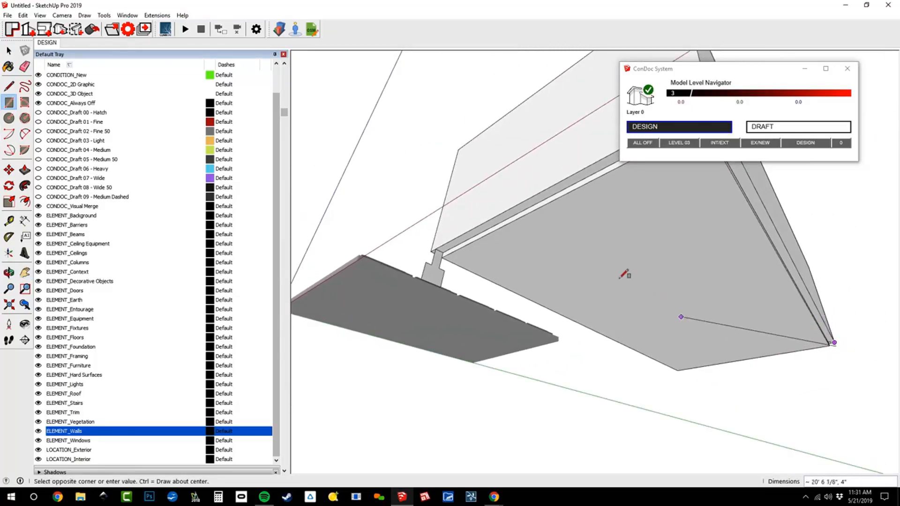
key(space)
click(541, 205)
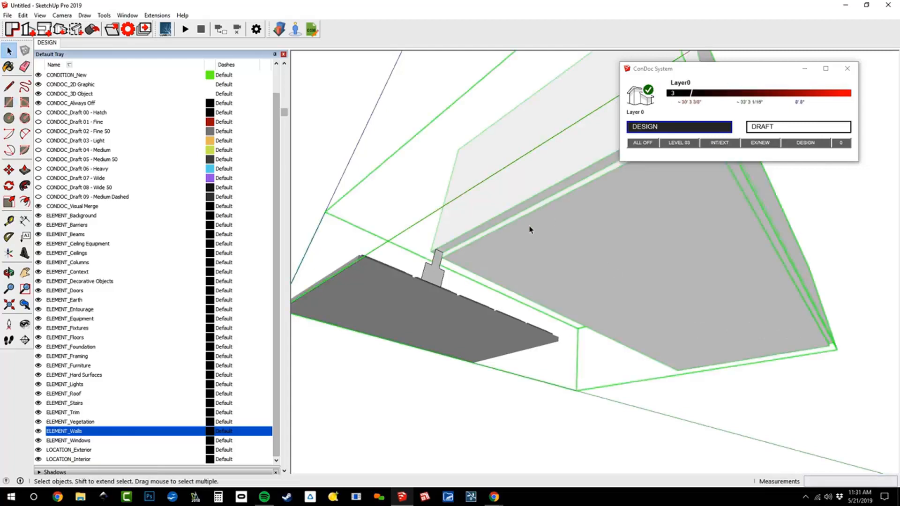
scroll(530, 230, up, 2)
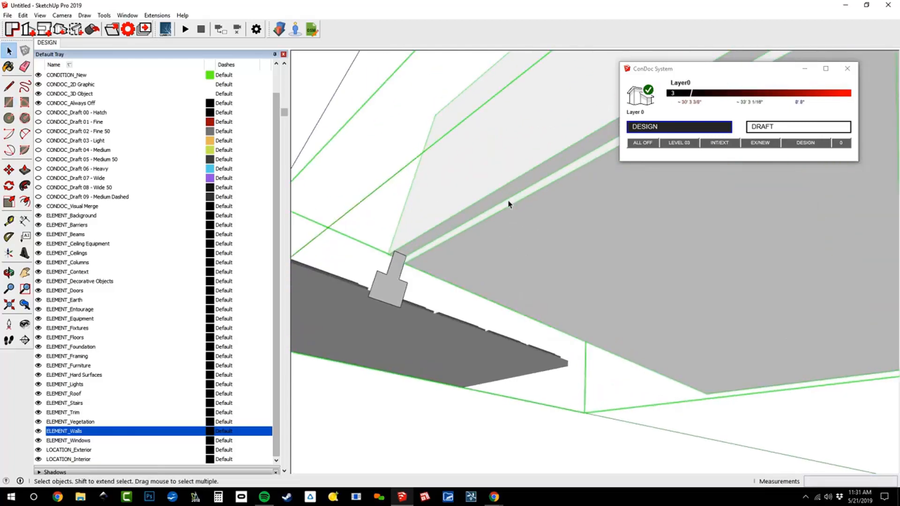
key(ctrl+z)
key(ctrl+z)
Draw a rectangle across the walls' underside between the opposite outside corners to serve as the foundation path.
key(r)
click(390, 253)
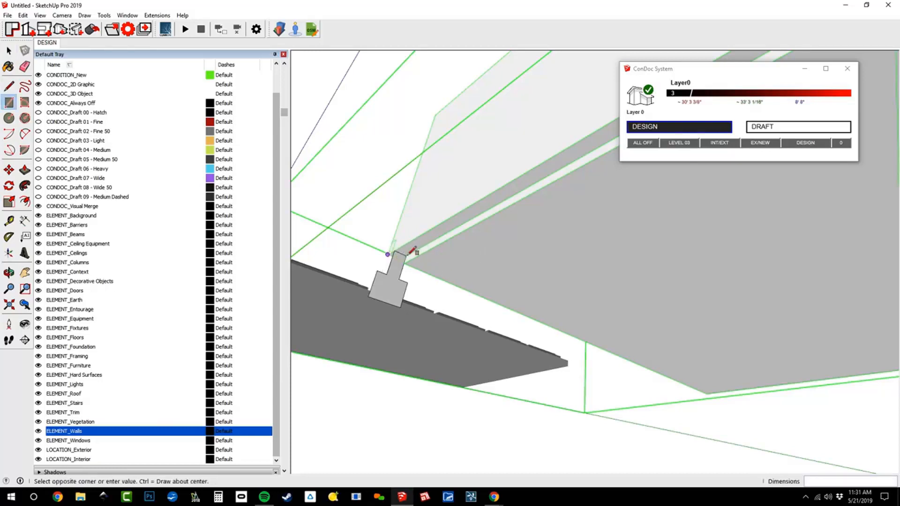
shift+middle_drag(756, 315, 735, 323)
scroll(532, 317, down, 3)
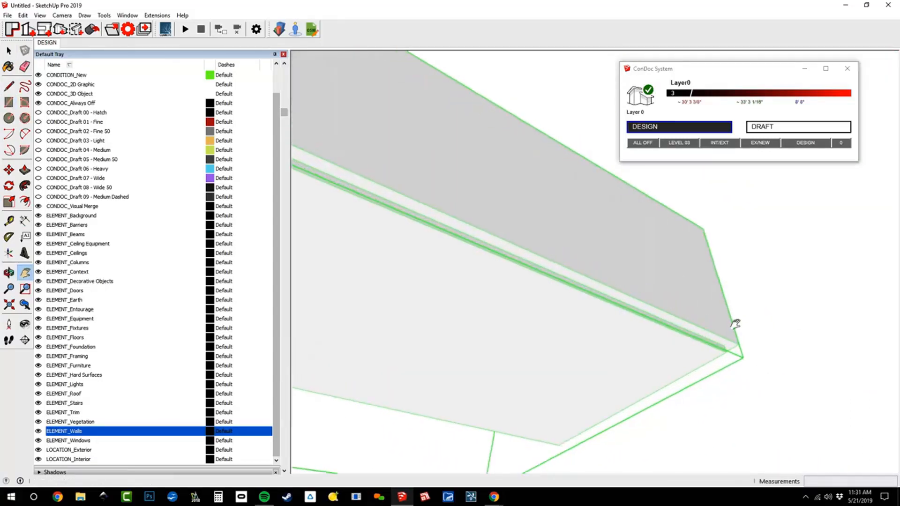
click(739, 346)
scroll(739, 346, down, 2)
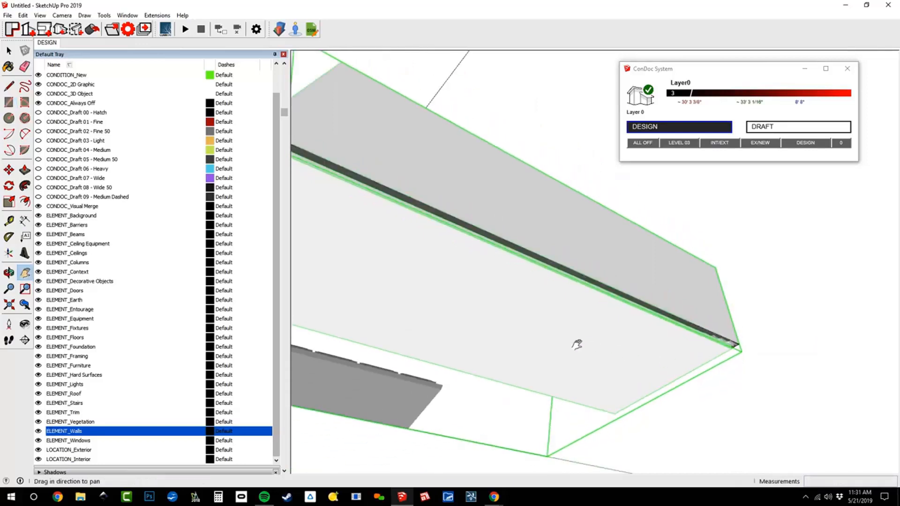
Sweep the T-shaped foundation profile around the rectangle under the walls with Follow Me, and select the resulting geometry.
middle_drag(576, 344, 694, 340)
shift+middle_drag(693, 340, 647, 285)
scroll(789, 297, up, 3)
key(space)
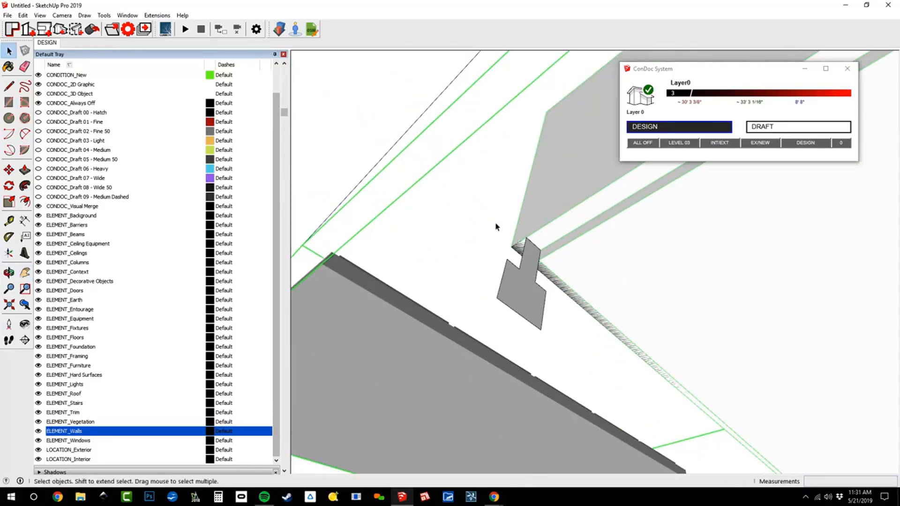
click(496, 226)
click(549, 240)
scroll(524, 288, up, 3)
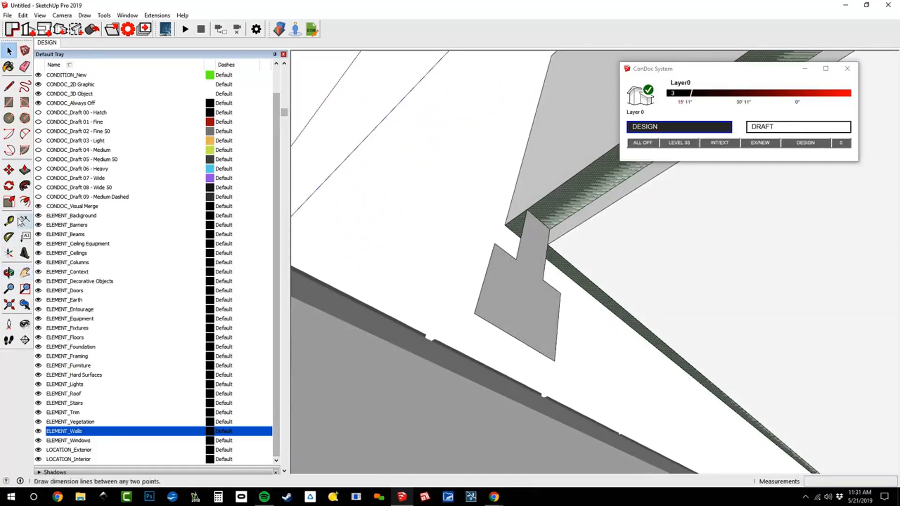
click(25, 188)
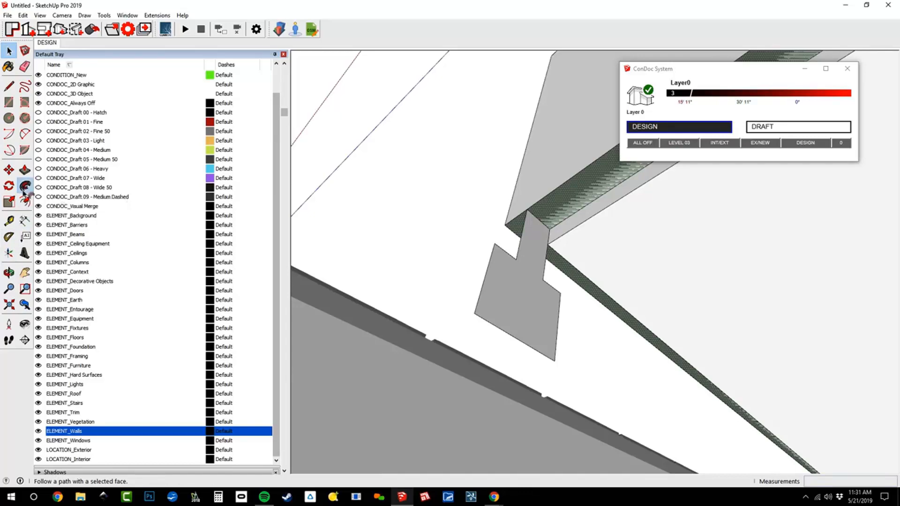
mouse_move(512, 282)
middle_down()
mouse_move(455, 281)
mouse_move(488, 261)
mouse_move(726, 404)
mouse_move(470, 284)
mouse_move(629, 358)
mouse_move(614, 209)
mouse_move(452, 229)
mouse_move(534, 263)
mouse_move(473, 229)
mouse_move(595, 342)
mouse_move(518, 265)
middle_up()
click(415, 187)
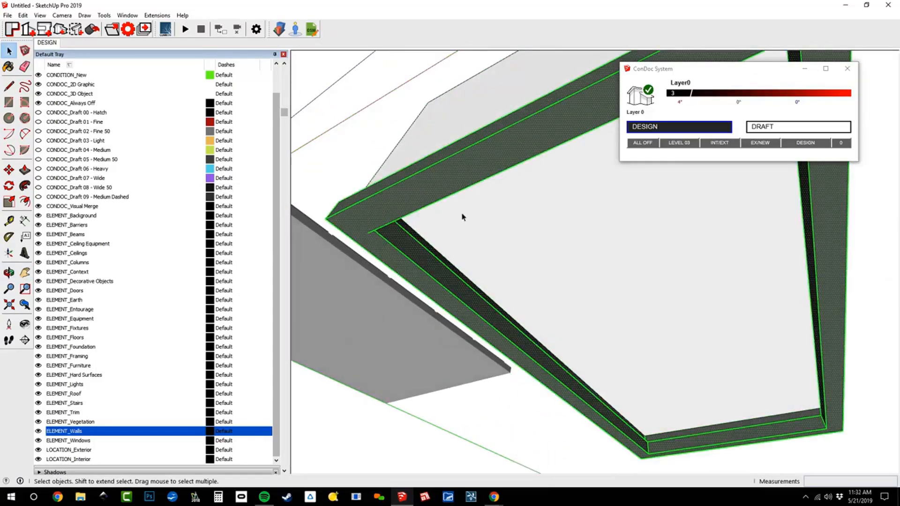
Cut the selected foundation geometry out of the model for placement in its proper group.
mouse_move(464, 218)
middle_down()
mouse_move(449, 348)
mouse_move(385, 422)
mouse_move(514, 437)
mouse_move(803, 402)
mouse_move(773, 342)
mouse_move(610, 344)
mouse_move(504, 375)
mouse_move(482, 398)
mouse_move(482, 422)
mouse_move(589, 255)
mouse_move(598, 323)
mouse_move(584, 346)
mouse_move(542, 329)
middle_up()
click(22, 15)
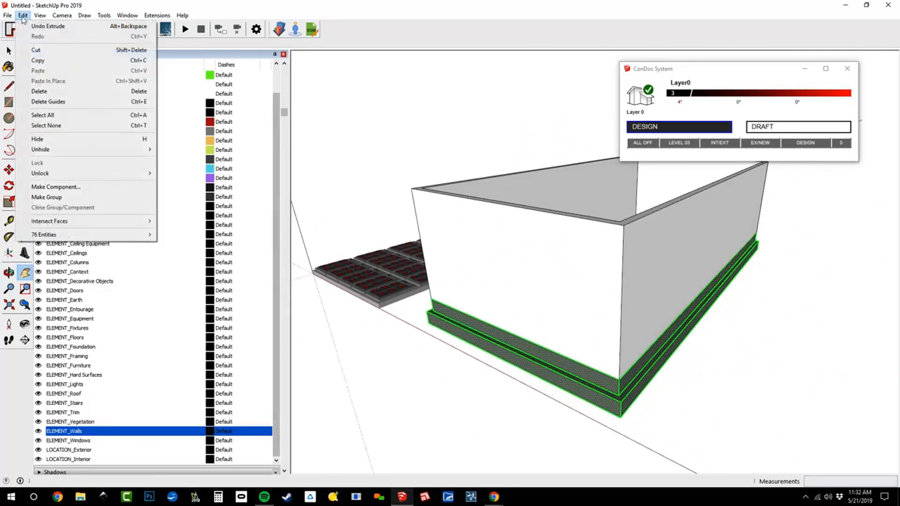
click(47, 54)
middle_drag(496, 224, 607, 297)
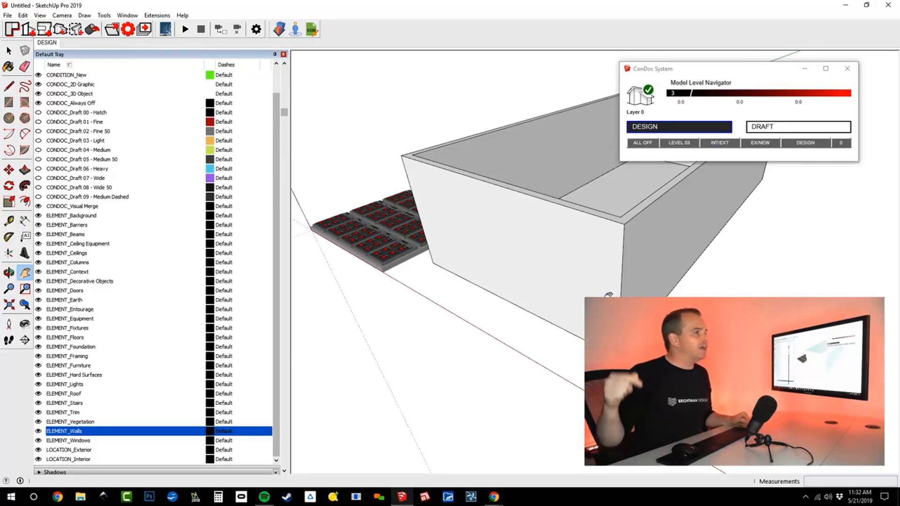
Open the Foundation, Exterior, New group in the model organization guide for editing.
right_click(596, 187)
click(469, 210)
middle_drag(469, 210, 566, 283)
scroll(546, 308, down, 3)
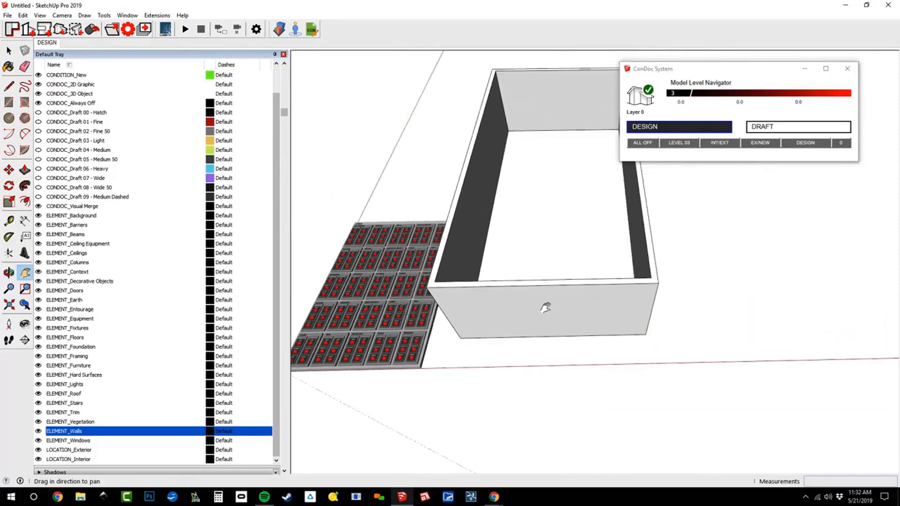
drag(433, 320, 635, 307)
scroll(582, 277, up, 8)
middle_drag(583, 277, 574, 293)
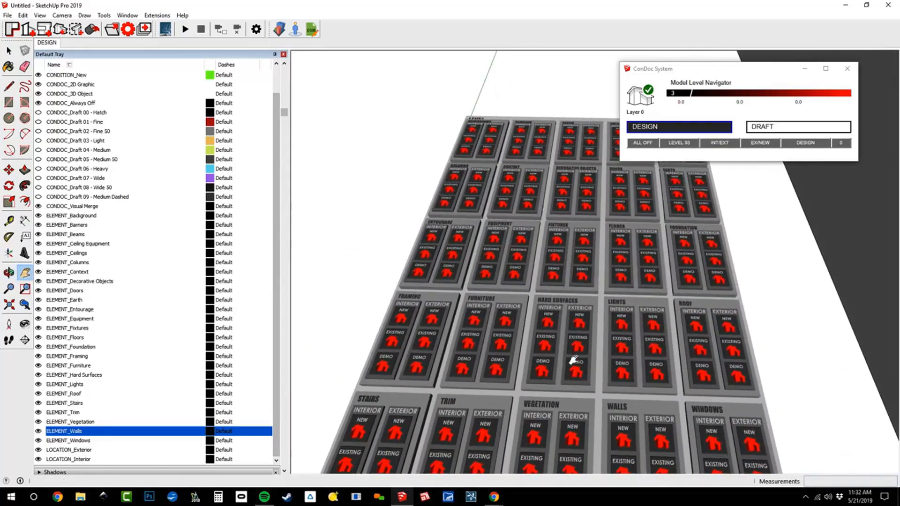
drag(572, 360, 568, 306)
middle_drag(527, 160, 539, 233)
scroll(707, 201, up, 5)
scroll(707, 214, up, 5)
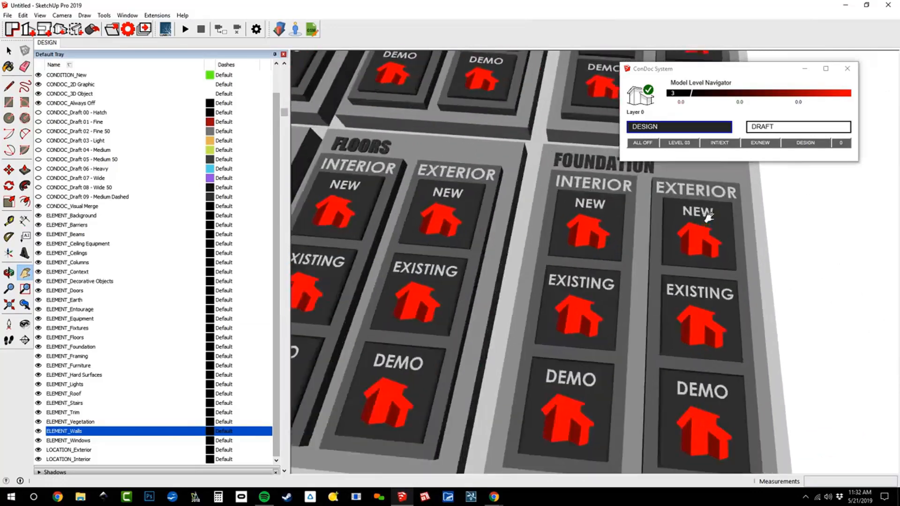
drag(708, 215, 620, 225)
key(space)
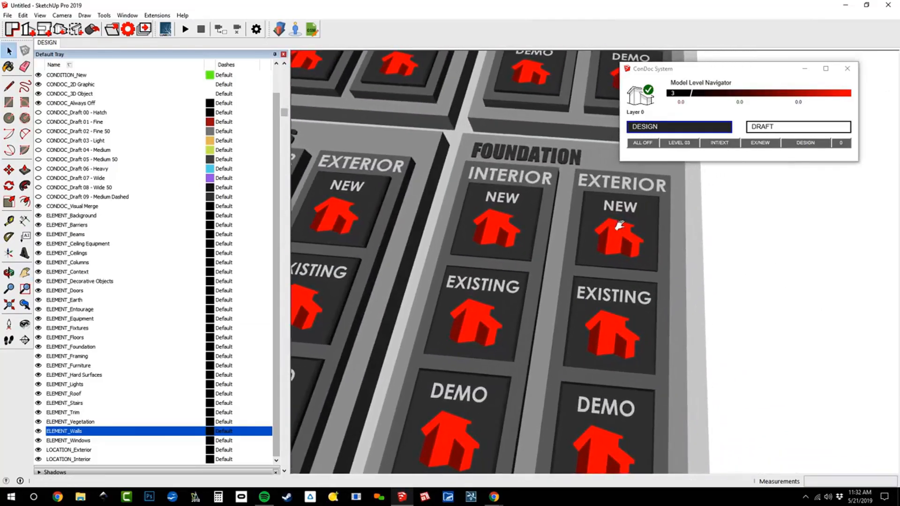
double_click(617, 226)
double_click(617, 227)
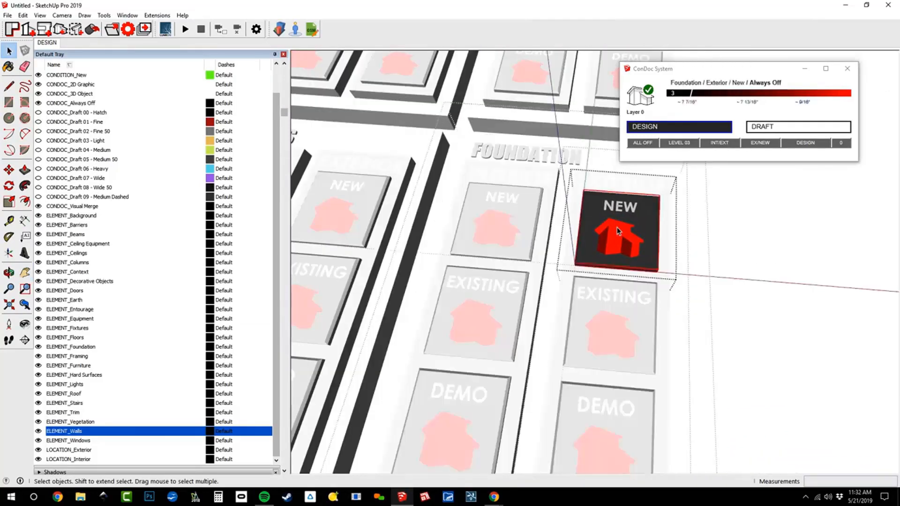
scroll(617, 227, down, 8)
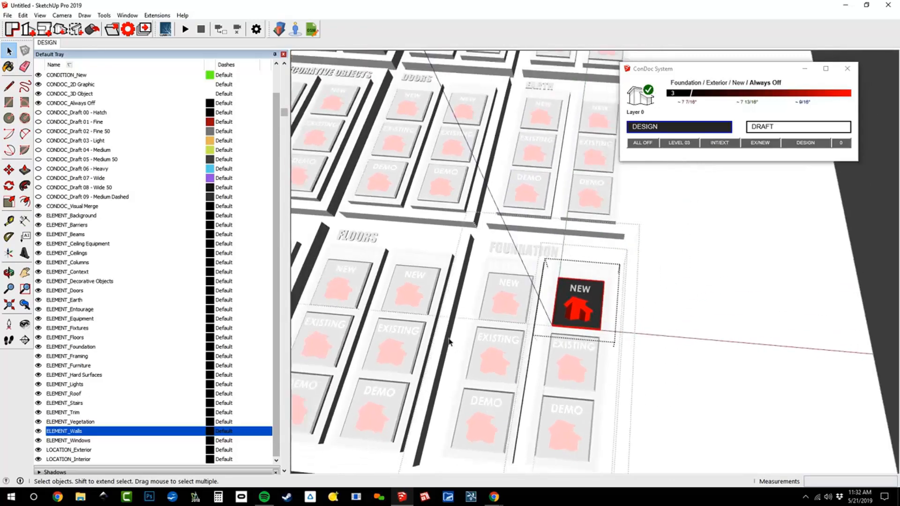
Paste the cut foundation geometry in place inside the open Foundation, Exterior, New group.
middle_drag(617, 227, 441, 204)
drag(441, 204, 449, 196)
scroll(454, 202, down, 5)
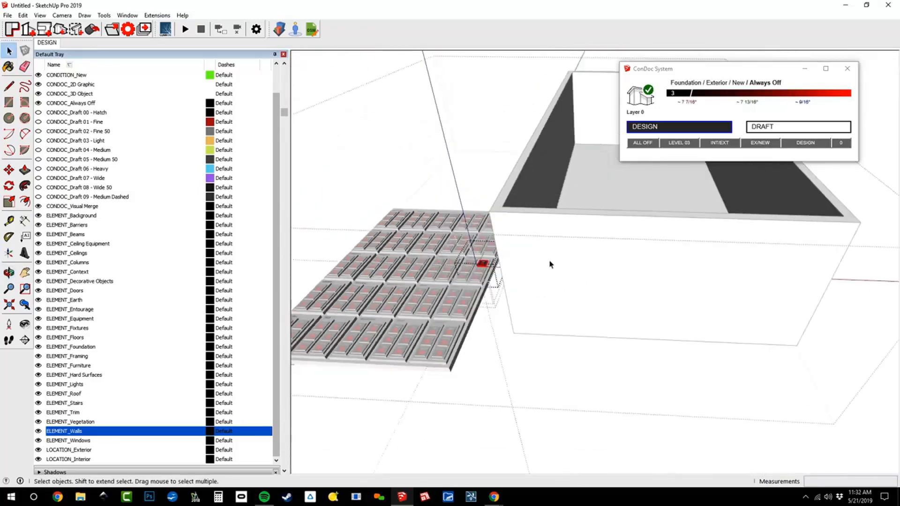
click(23, 15)
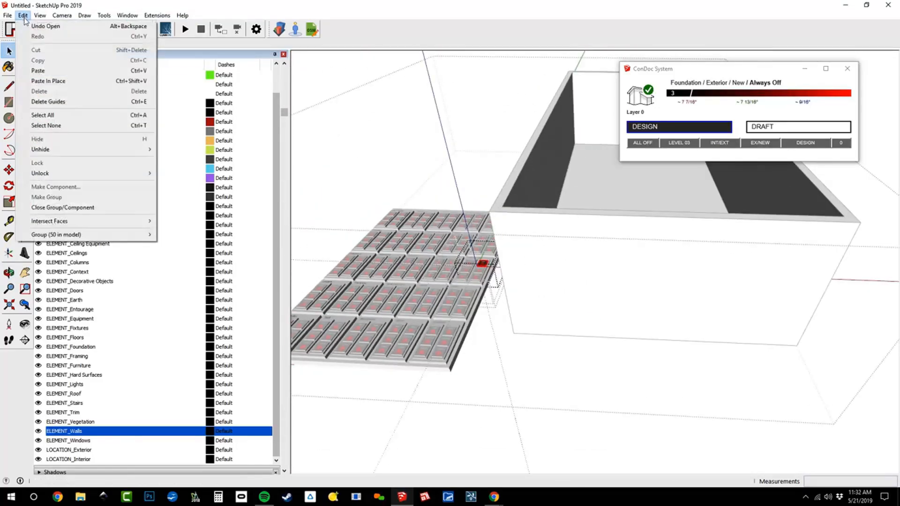
click(125, 81)
Reverse the faces of the pasted foundation and close its nested groups.
middle_drag(620, 358, 453, 123)
scroll(583, 157, up, 2)
shift+middle_drag(553, 157, 538, 182)
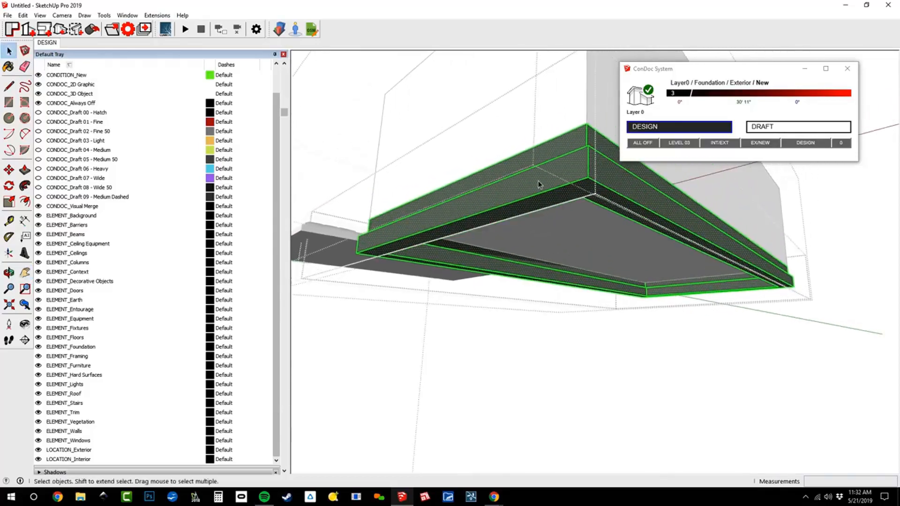
right_click(555, 172)
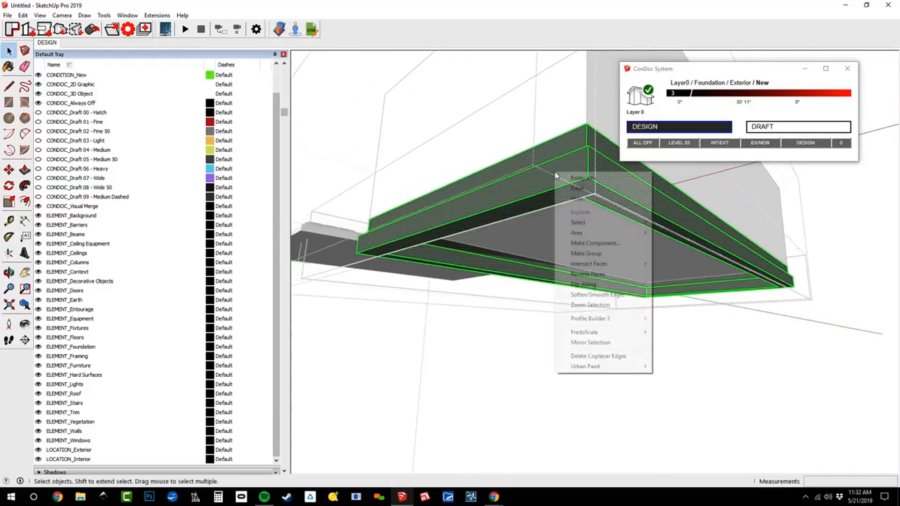
click(589, 276)
scroll(589, 277, down, 3)
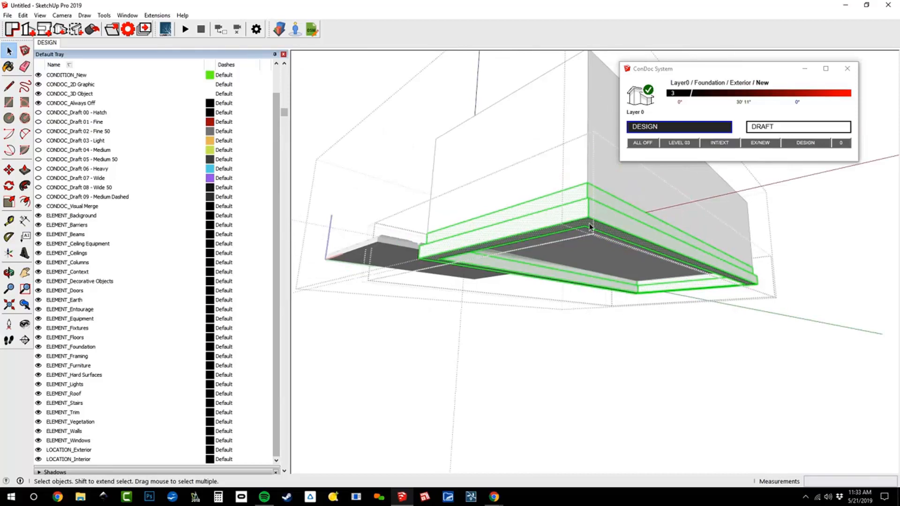
key(Escape)
key(Escape)
key(Escape)
Toggle the ELEMENT_Foundation layer's visibility off and on to check that it controls the foundation.
middle_drag(539, 192, 703, 288)
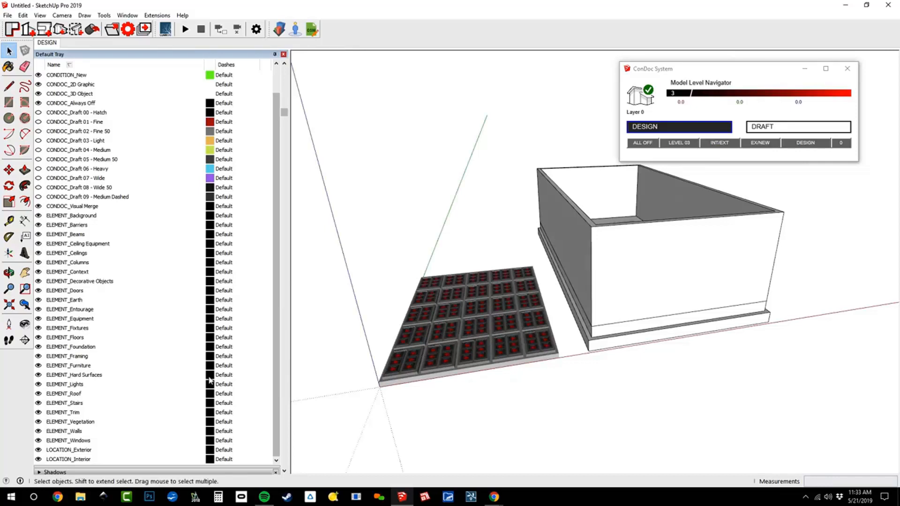
scroll(96, 409, down, 1)
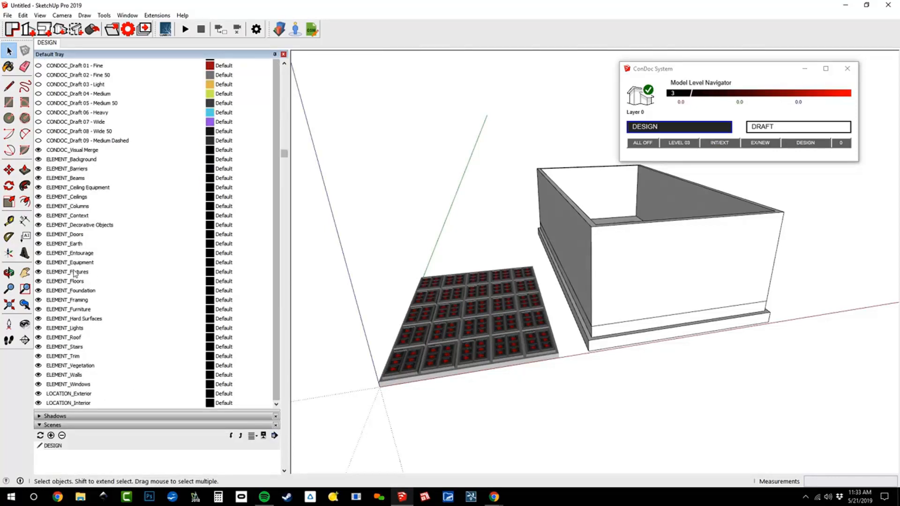
click(38, 291)
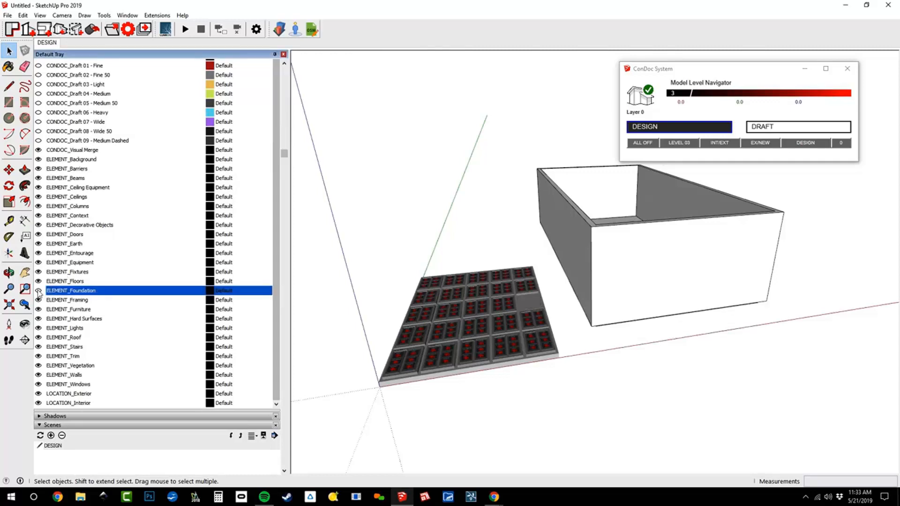
click(38, 291)
click(38, 291)
click(38, 291)
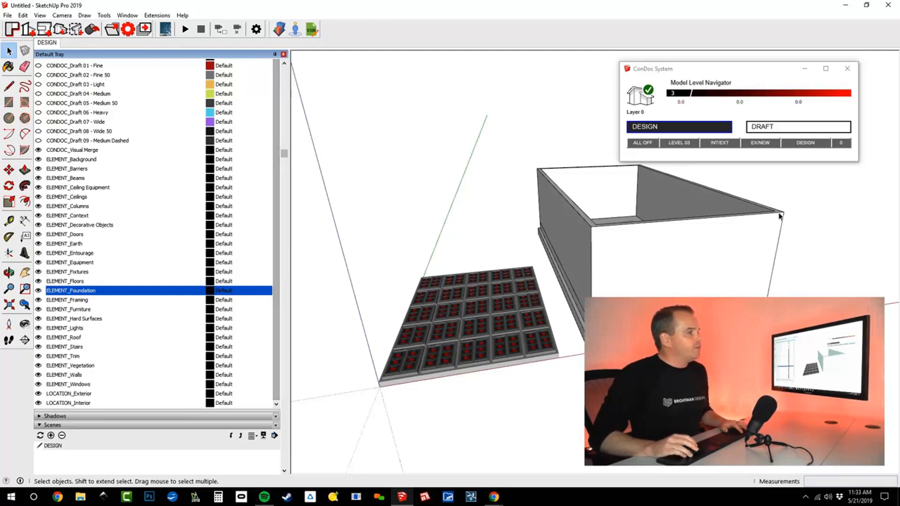
Open the Floors, Interior, New group, select the floor to examine its nesting, and leave the group.
middle_drag(778, 213, 630, 314)
scroll(667, 253, up, 2)
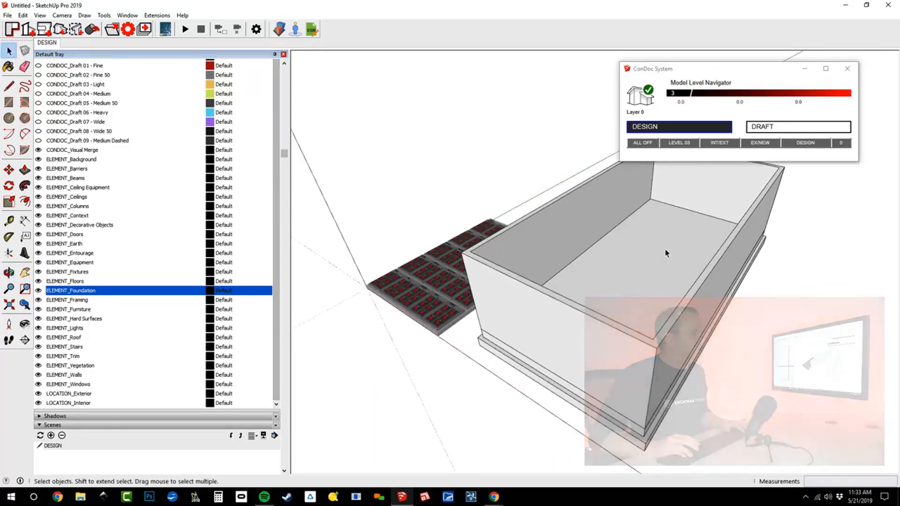
middle_drag(636, 374, 645, 329)
key(space)
click(681, 202)
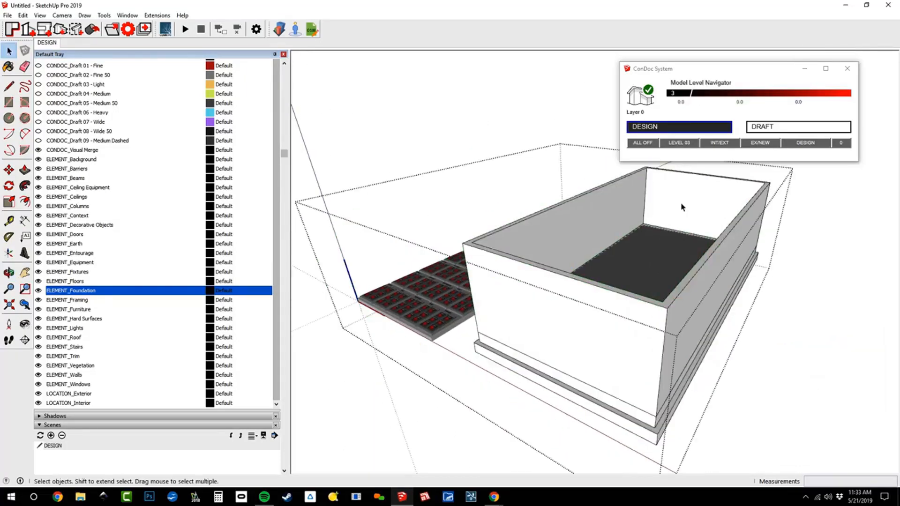
double_click(661, 252)
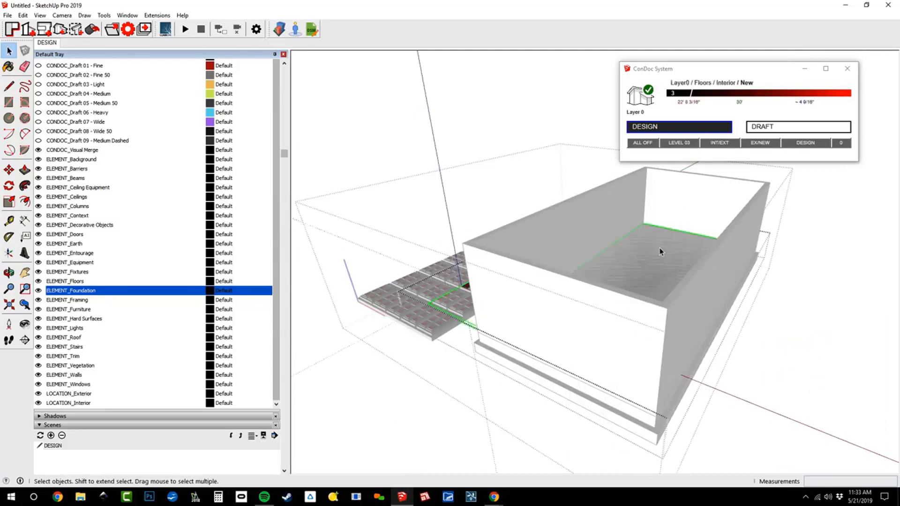
double_click(660, 252)
middle_drag(660, 251, 656, 183)
key(Escape)
scroll(649, 290, up, 3)
key(Escape)
Open the Foundation, Exterior, New group, view the foundation with the rest of the model hidden, and restore the full model view.
middle_drag(652, 271, 639, 240)
double_click(638, 240)
middle_drag(640, 341, 643, 277)
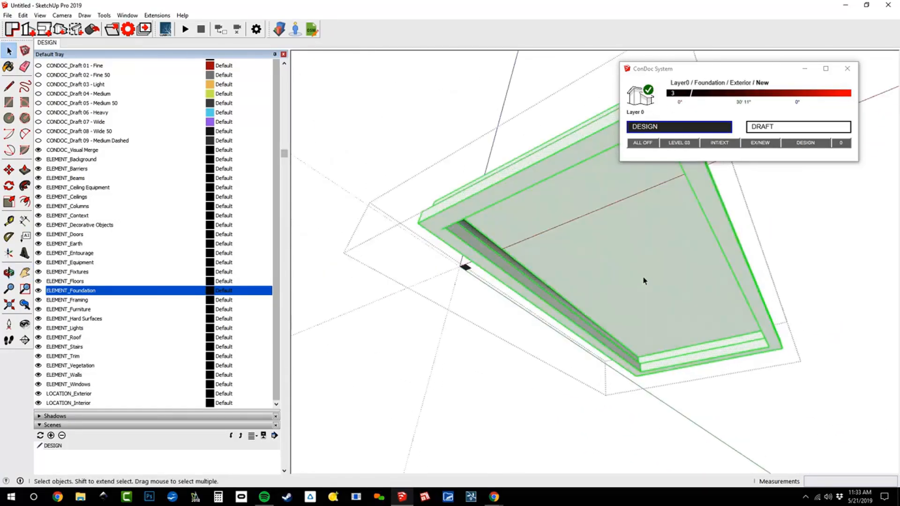
key(Delete)
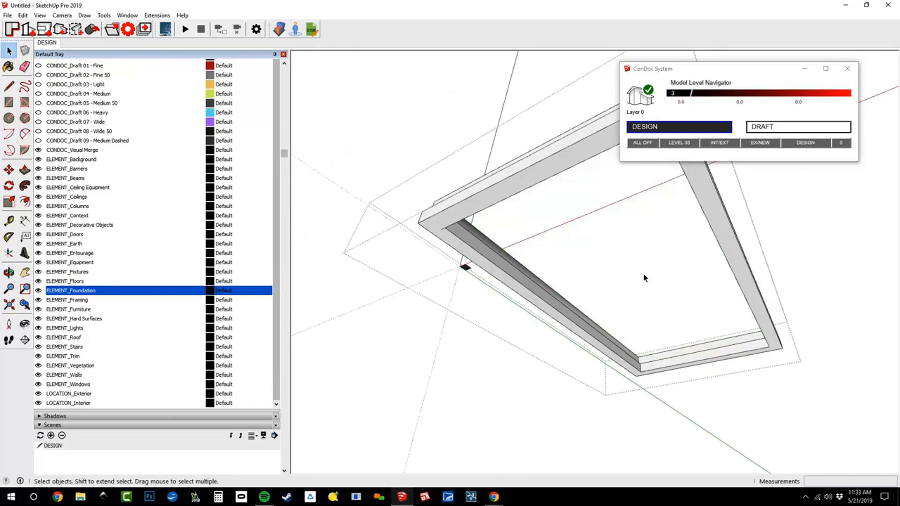
key(ctrl+z)
middle_drag(644, 278, 611, 319)
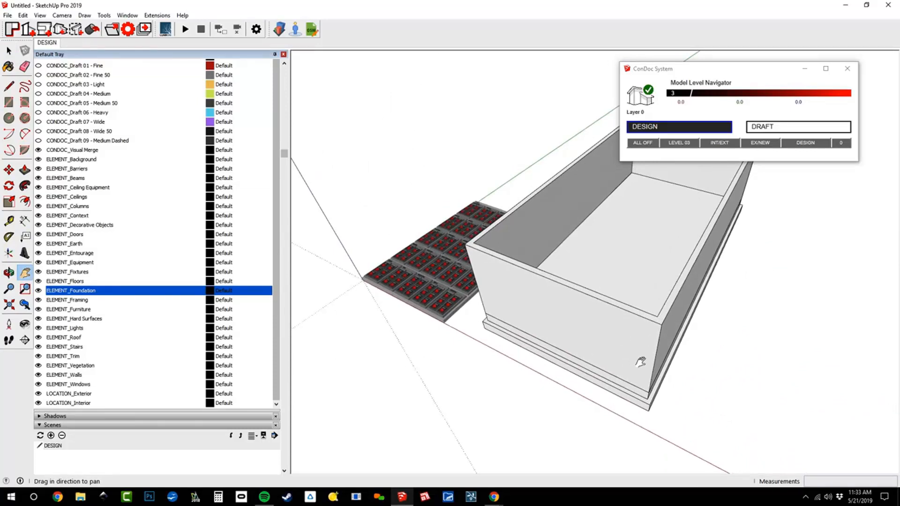
Examine the organization guide's category tiles, and open the exterior walls' nested groups to view the walls in isolation.
shift+middle_drag(640, 362, 592, 323)
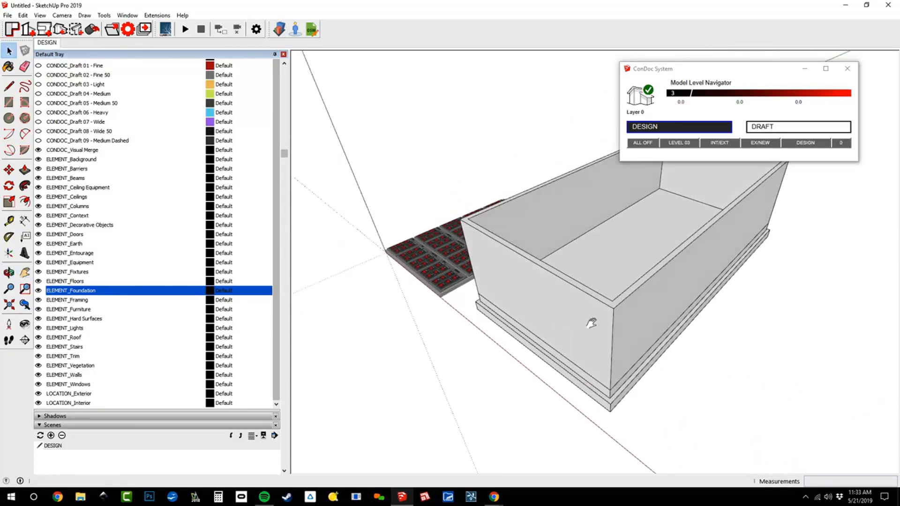
middle_drag(549, 269, 649, 276)
scroll(650, 276, up, 5)
scroll(662, 377, up, 2)
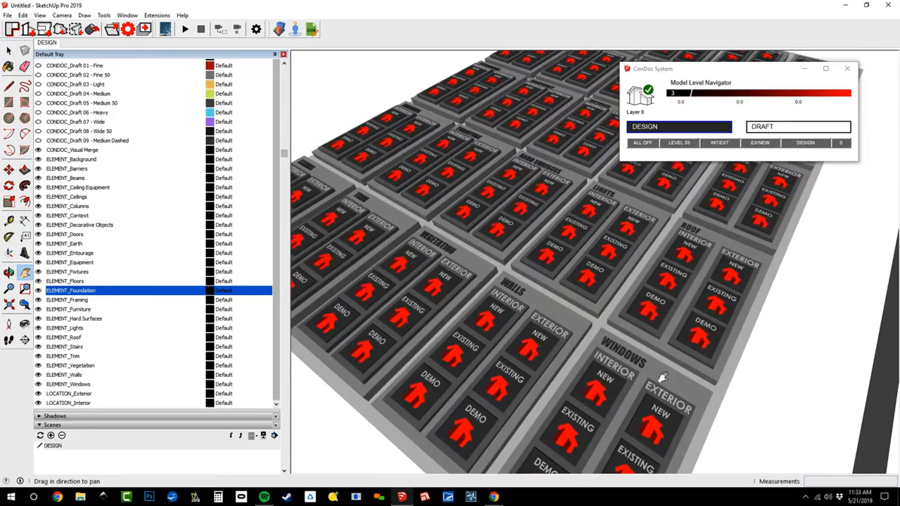
scroll(542, 336, down, 10)
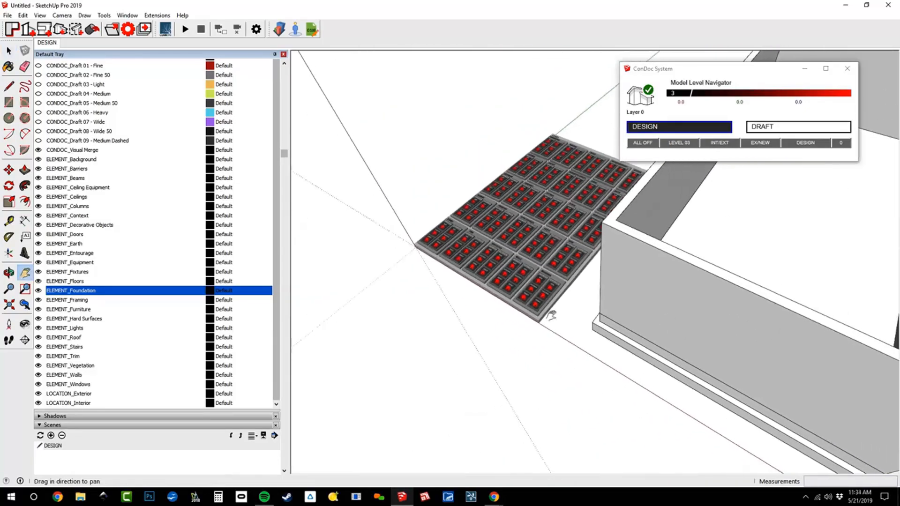
shift+middle_drag(551, 316, 614, 272)
double_click(614, 271)
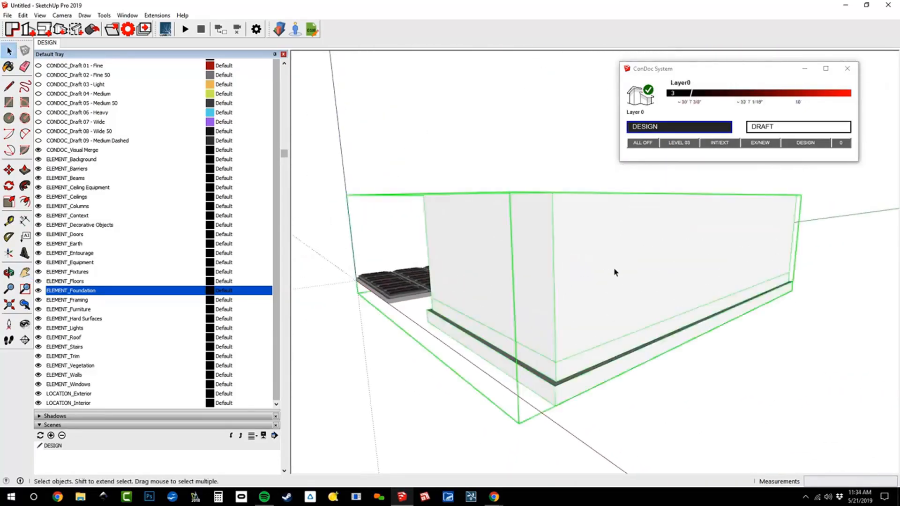
double_click(615, 272)
double_click(614, 272)
triple_click(615, 272)
middle_drag(576, 240, 625, 244)
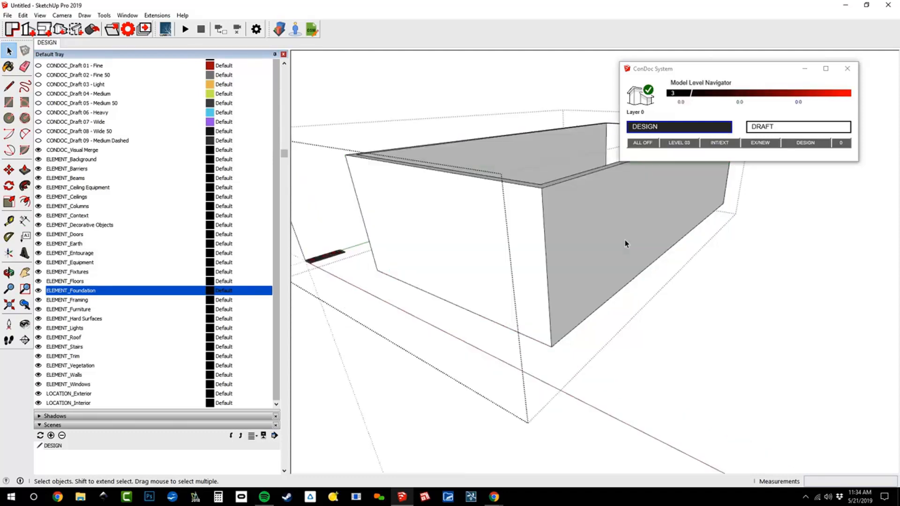
middle_drag(626, 243, 663, 310)
Draw a rectangle over the top of the walls between opposite outside corners as the roof base.
middle_drag(456, 469, 713, 249)
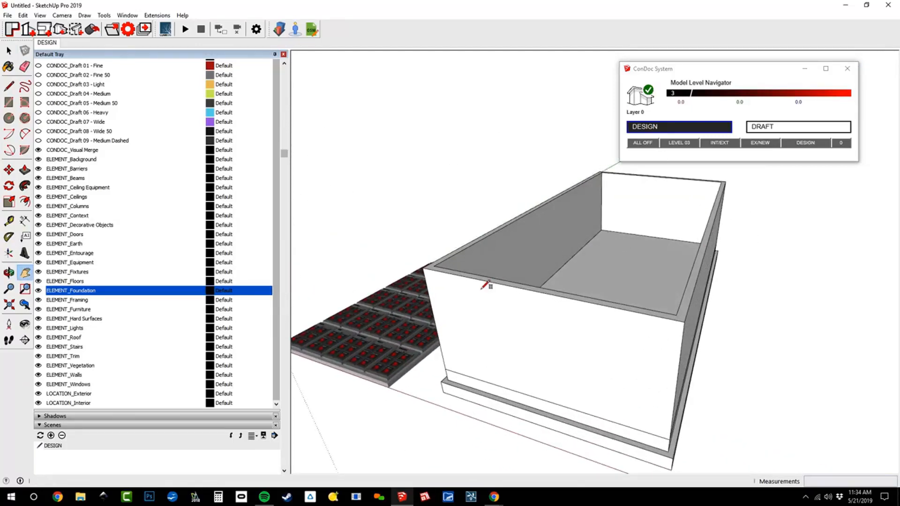
key(r)
click(423, 268)
shift+middle_drag(675, 201, 559, 247)
click(690, 225)
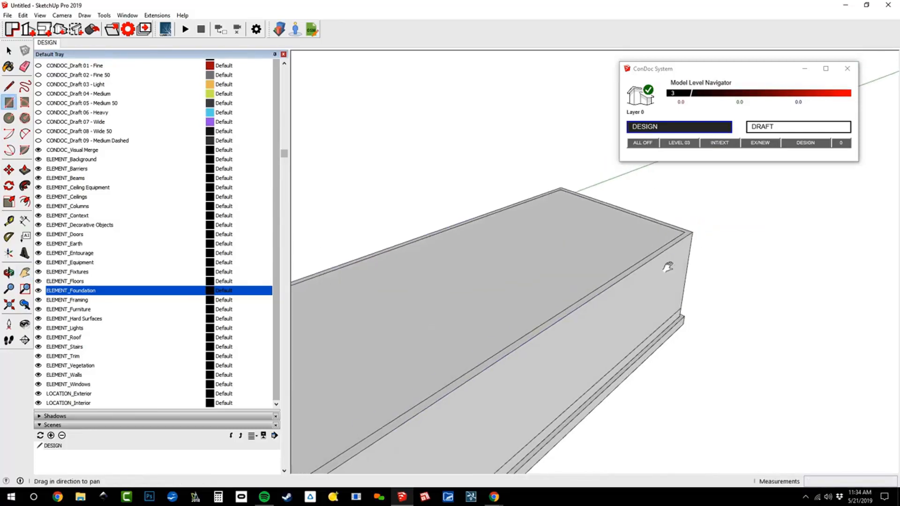
Offset the roof rectangle outward by 18 inches to form the overhang.
middle_drag(690, 225, 627, 268)
key(f)
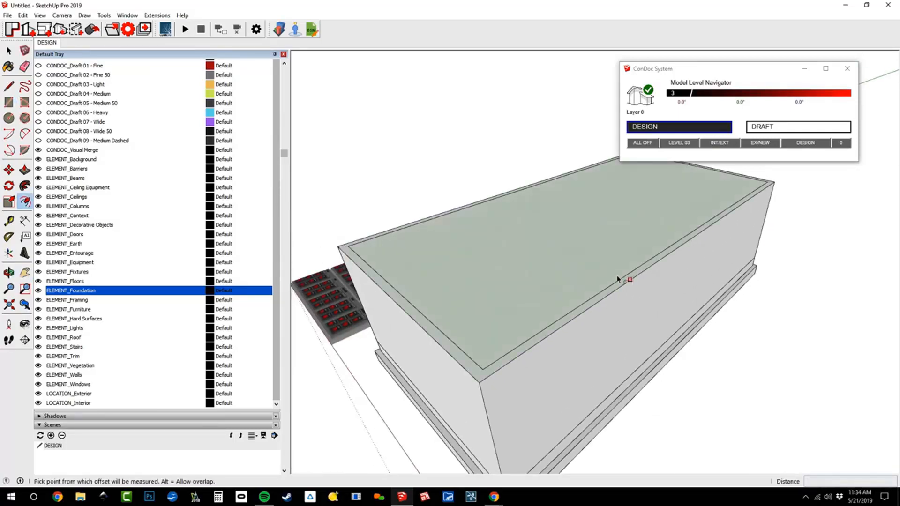
click(629, 281)
text(18)
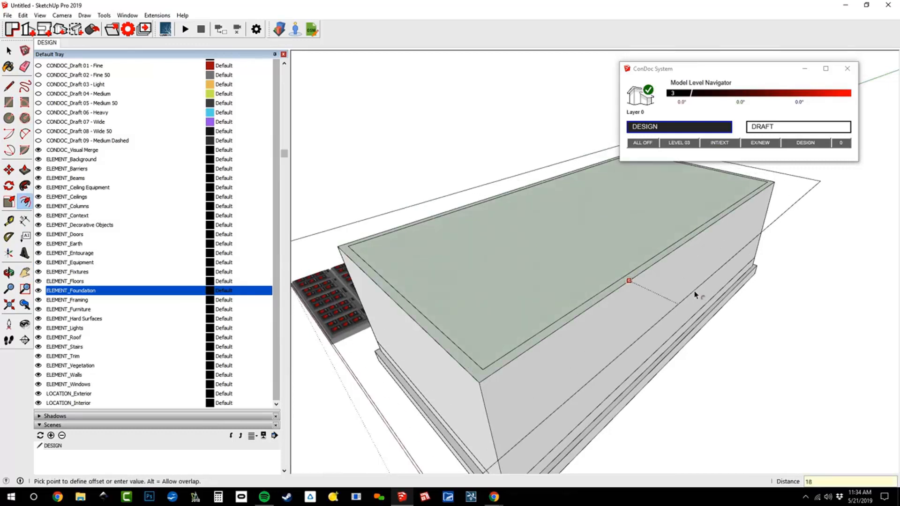
key(Return)
key(space)
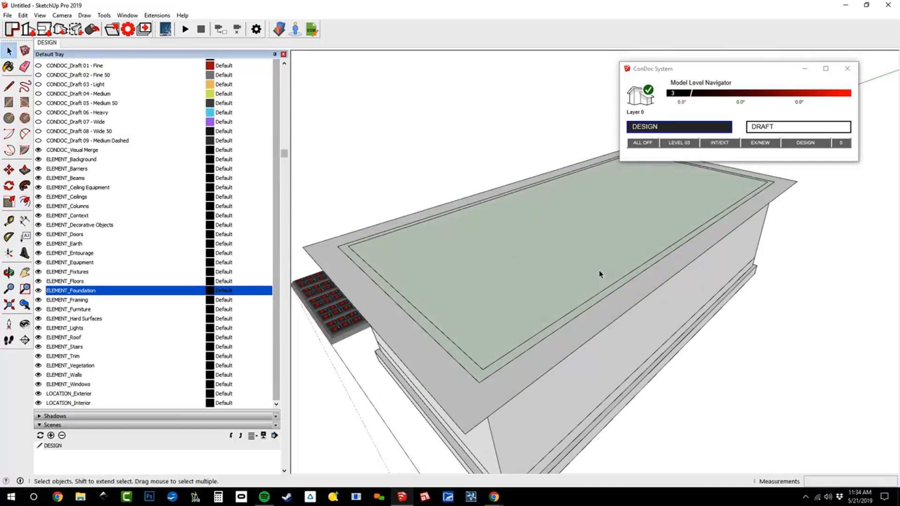
Remove the inner rectangle's outline and push/pull the overhanging roof face up about 1' 1 1/4".
click(599, 274)
key(Escape)
key(p)
click(614, 305)
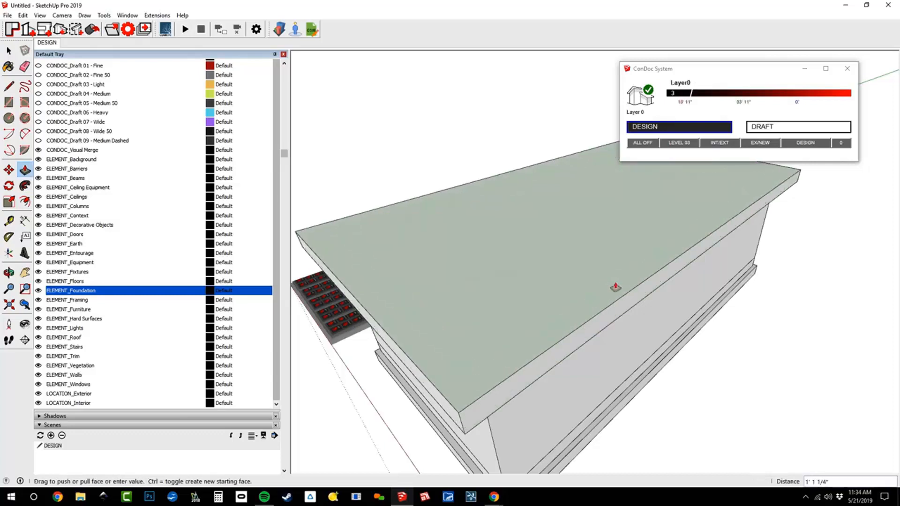
click(615, 287)
middle_drag(616, 288, 642, 253)
scroll(498, 297, up, 2)
key(l)
scroll(496, 289, up, 1)
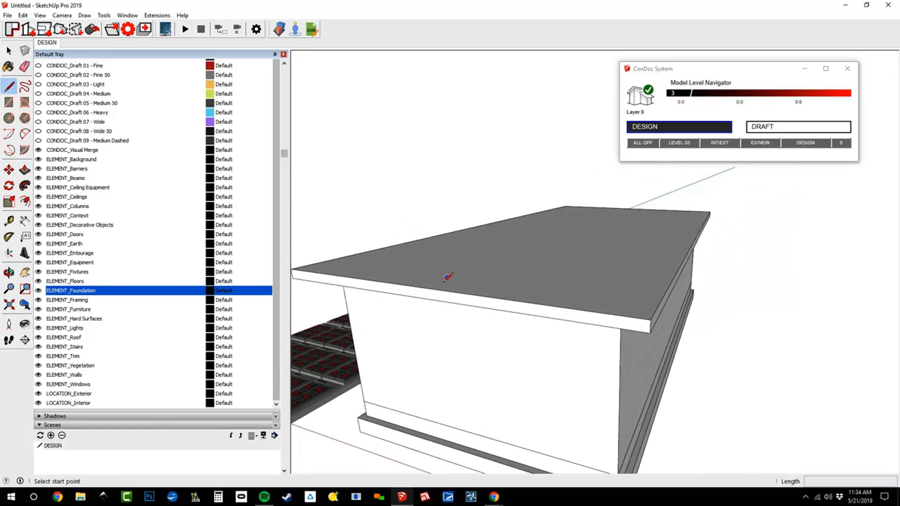
scroll(449, 276, down, 2)
shift+middle_drag(449, 277, 518, 259)
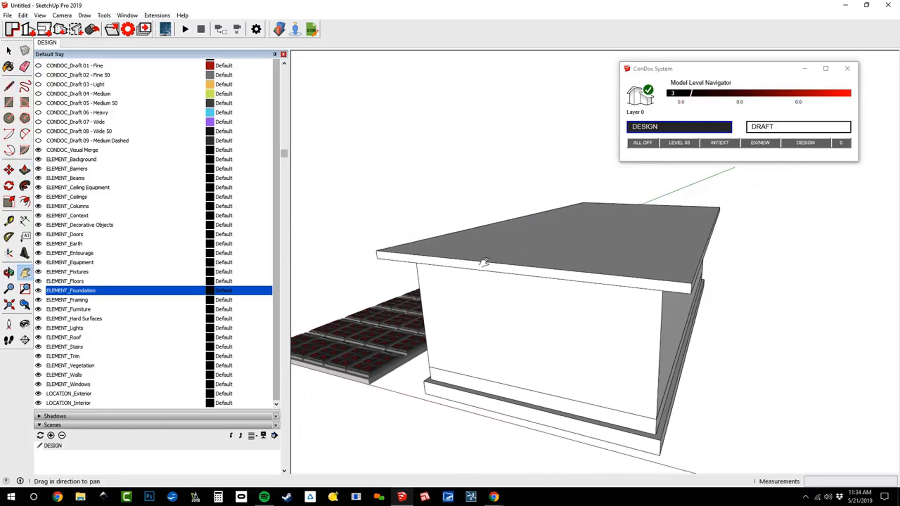
click(456, 258)
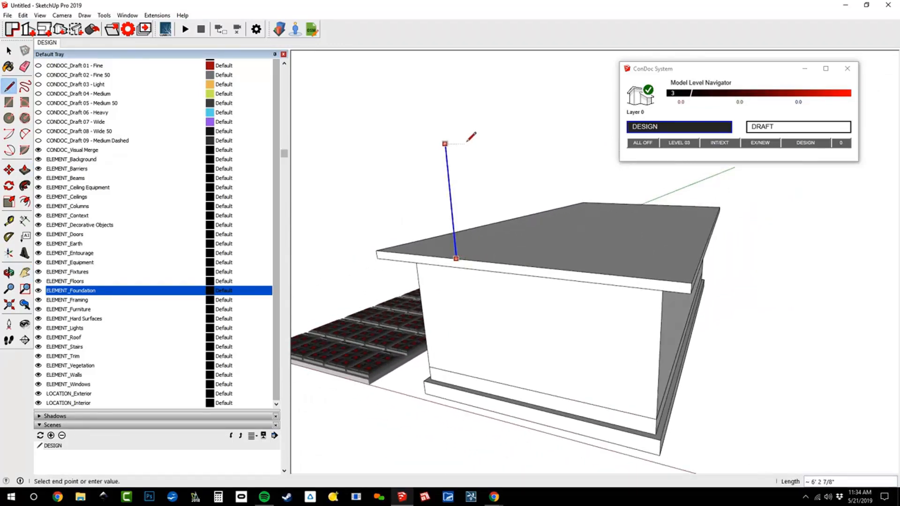
click(445, 142)
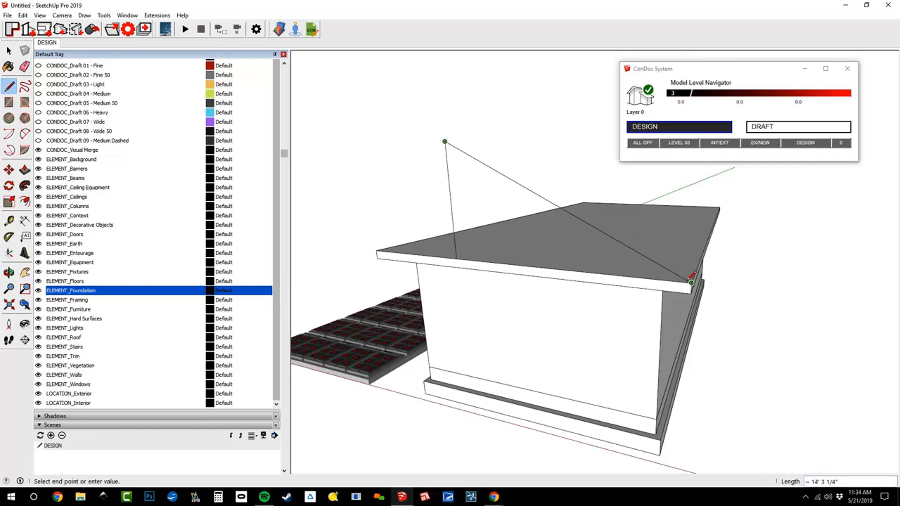
key(Escape)
key(ctrl+z)
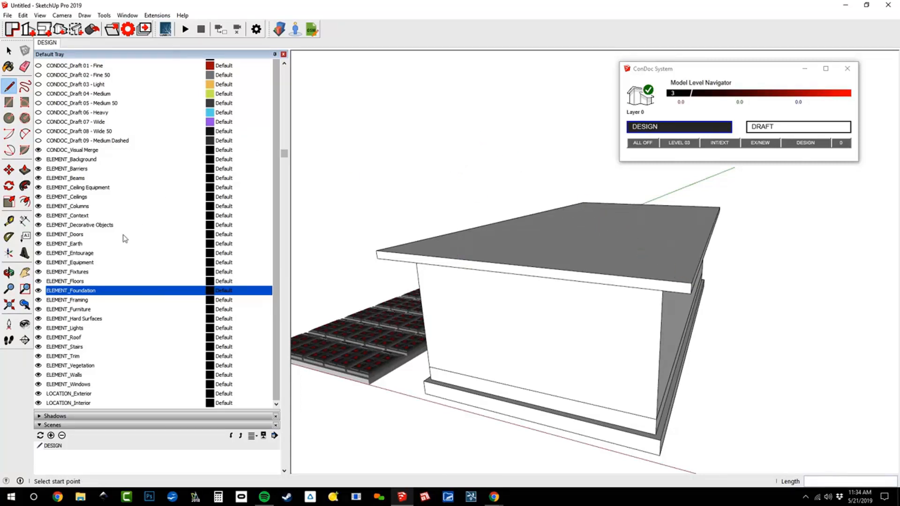
Create an angled guide with the Protractor from the roof slab's top corner, along its short edge, at a 1:4 slope.
click(10, 238)
scroll(667, 262, up, 2)
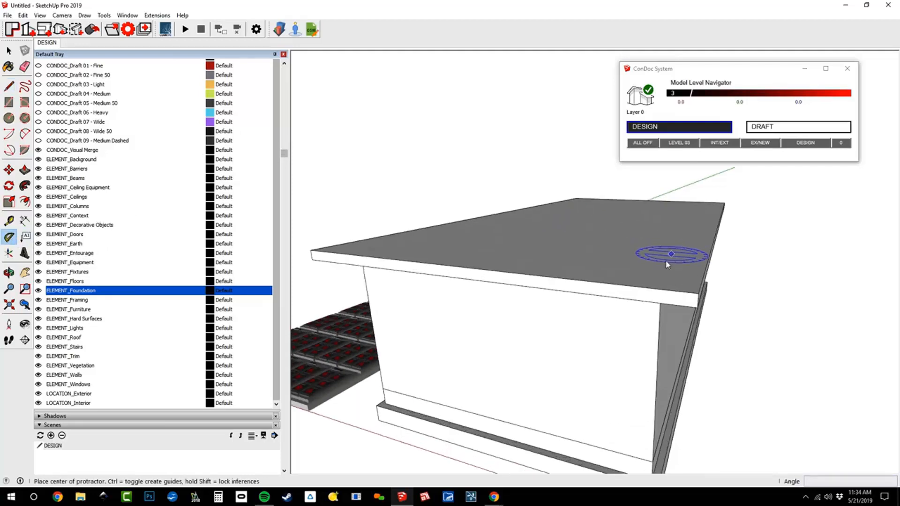
middle_drag(668, 263, 652, 251)
scroll(666, 276, up, 2)
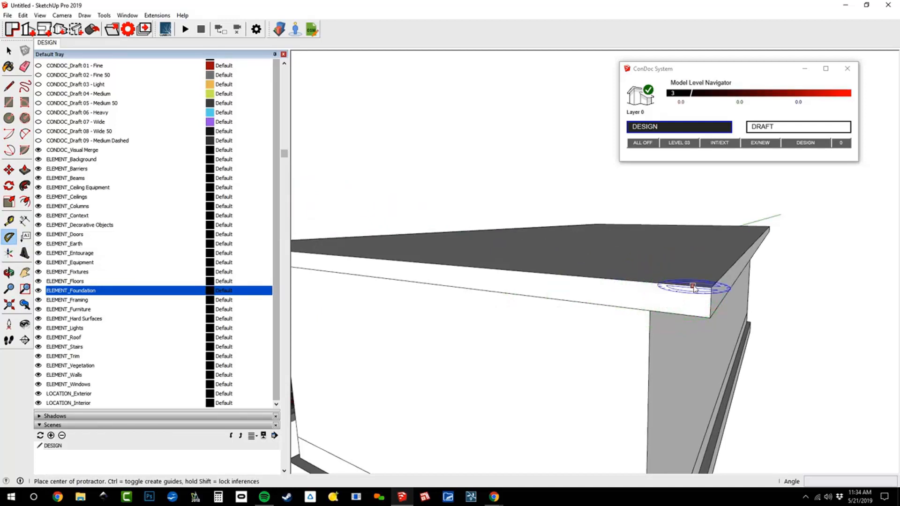
click(711, 287)
click(666, 283)
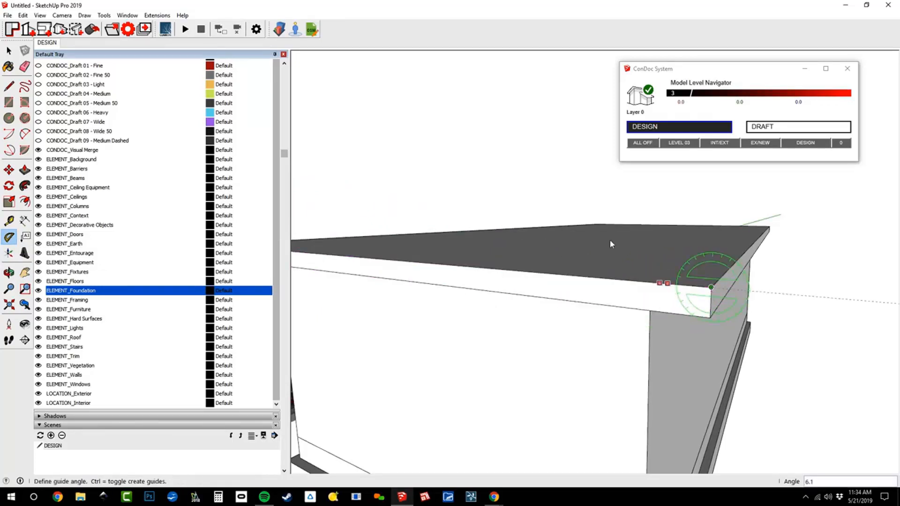
click(542, 184)
text(1:4)
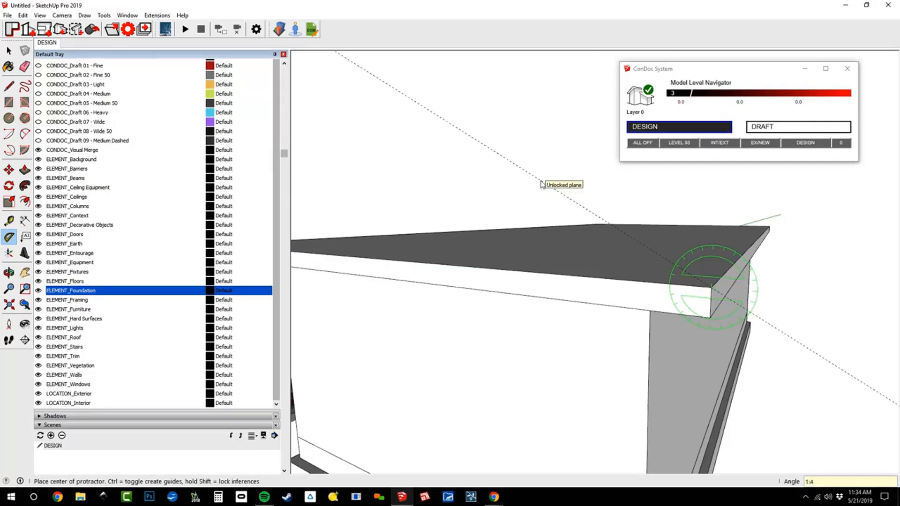
key(Return)
scroll(705, 266, down, 2)
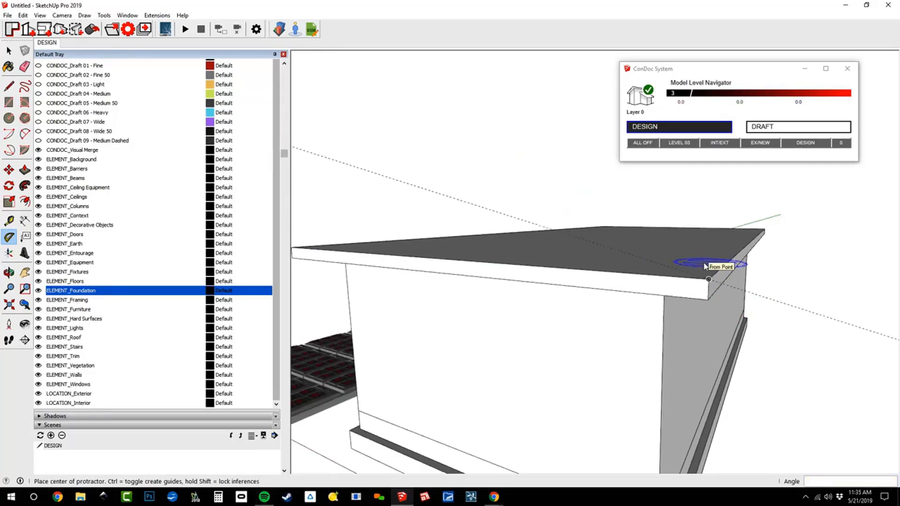
Draw a triangular roof profile from the short edge's midpoint straight up to the sloped guide and back to the corner.
key(l)
click(357, 252)
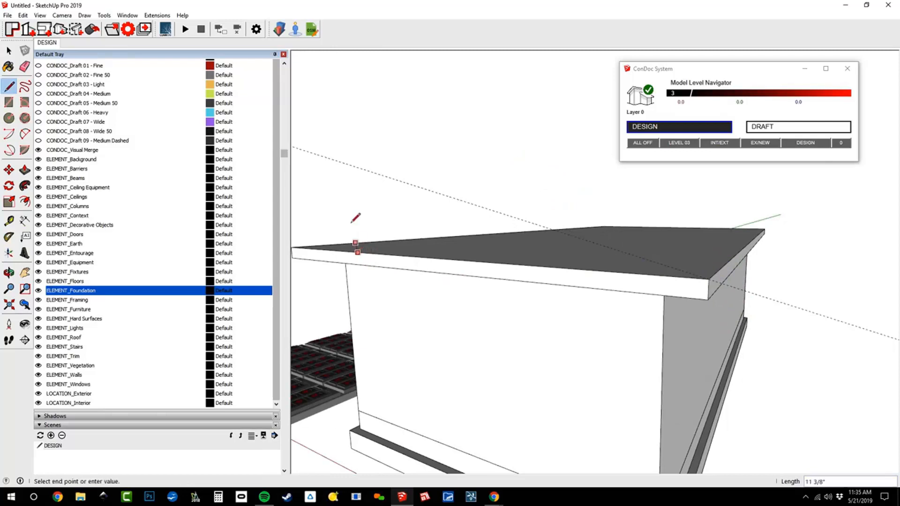
click(392, 174)
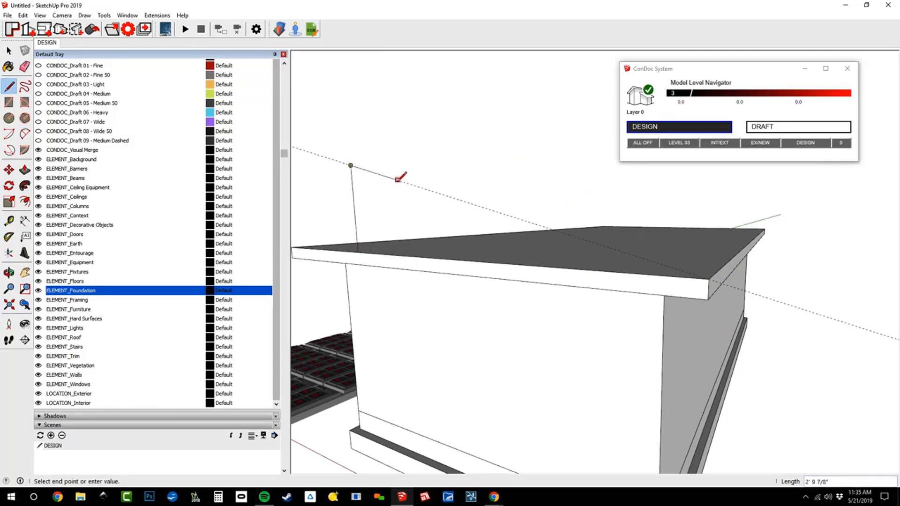
click(703, 268)
Sweep the triangular profile around the roof slab's top face with Follow Me to form the hip roof.
middle_drag(701, 268, 625, 315)
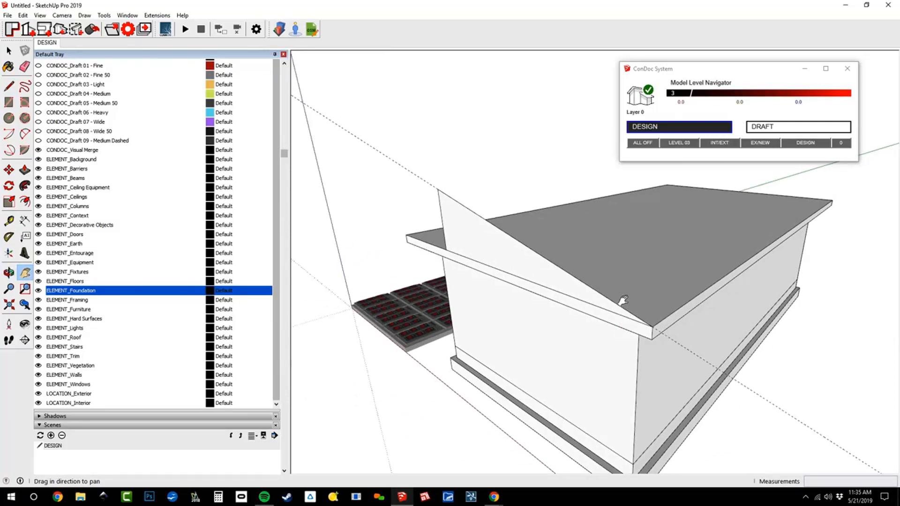
key(space)
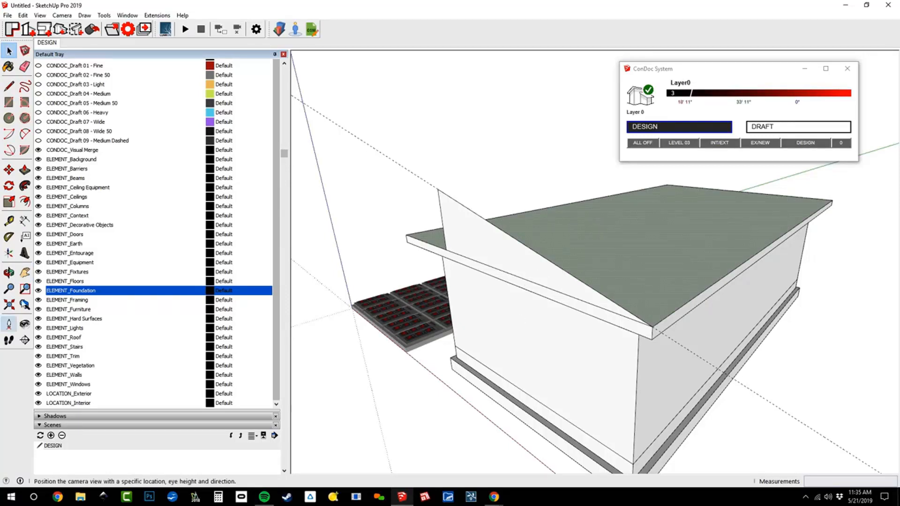
click(24, 186)
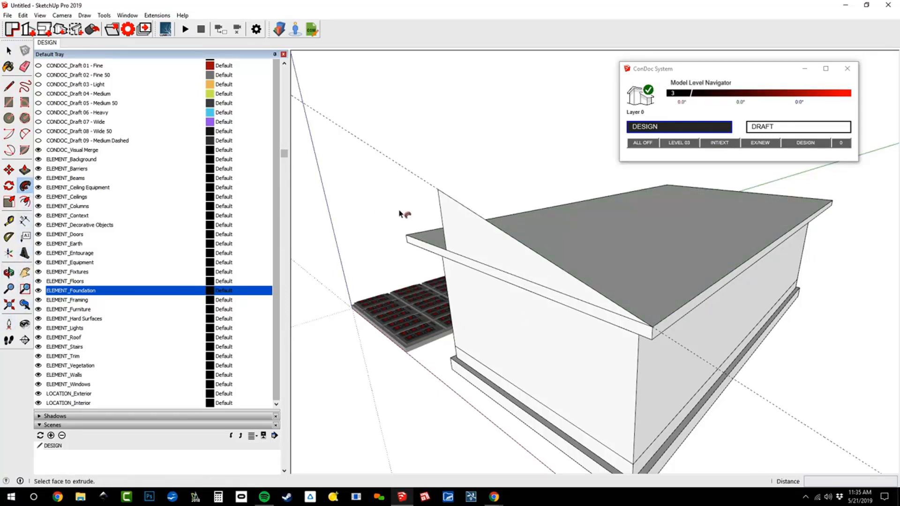
click(485, 240)
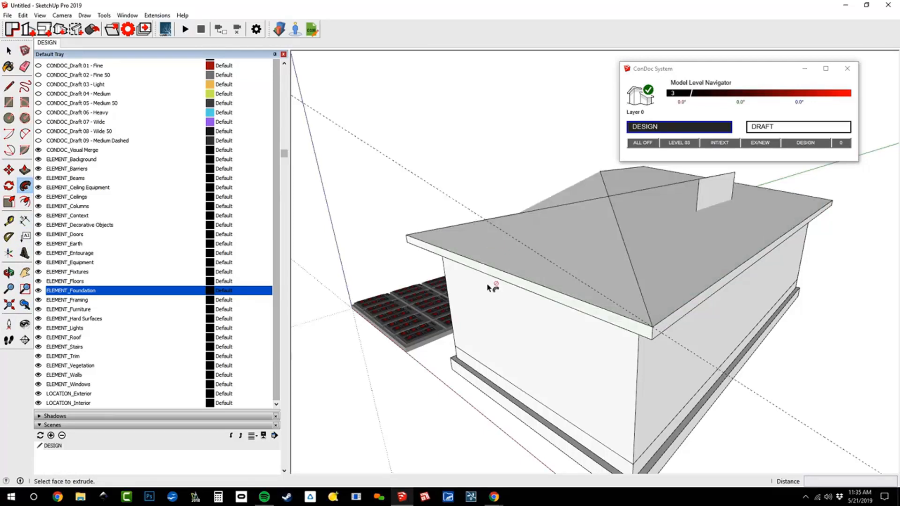
Draw the missing ridge line between the two hip peaks and erase the overlapping leftover edges around it.
middle_drag(492, 288, 612, 238)
scroll(611, 238, up, 3)
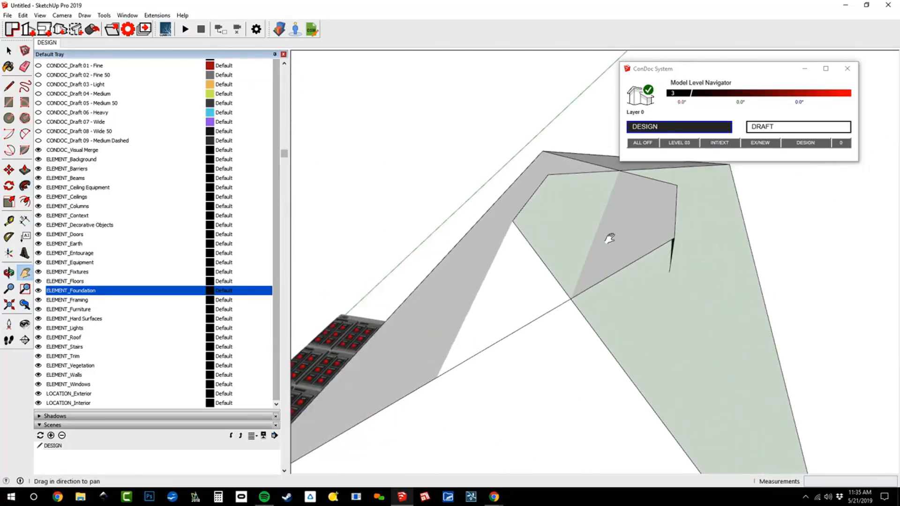
key(l)
click(570, 298)
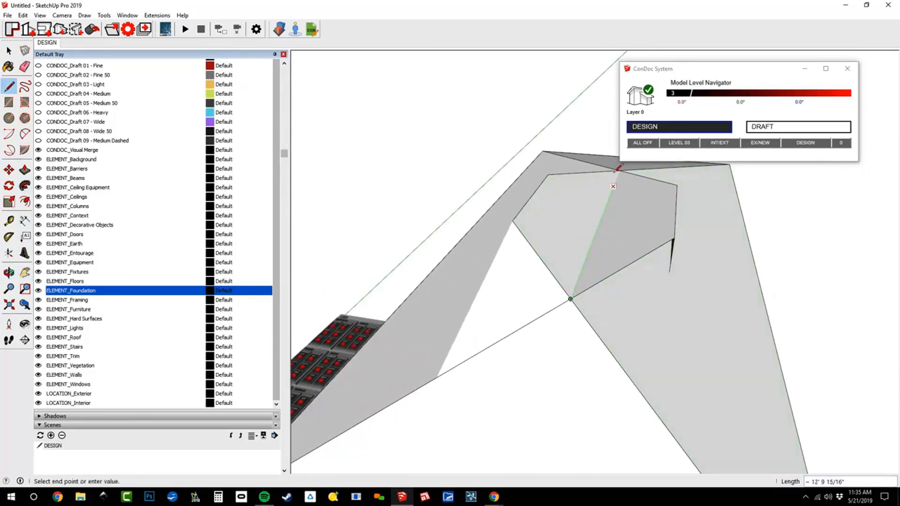
click(619, 171)
key(e)
mouse_move(672, 177)
mouse_down()
mouse_move(681, 251)
mouse_move(556, 265)
mouse_move(518, 209)
mouse_move(568, 165)
mouse_move(568, 173)
mouse_up()
click(550, 197)
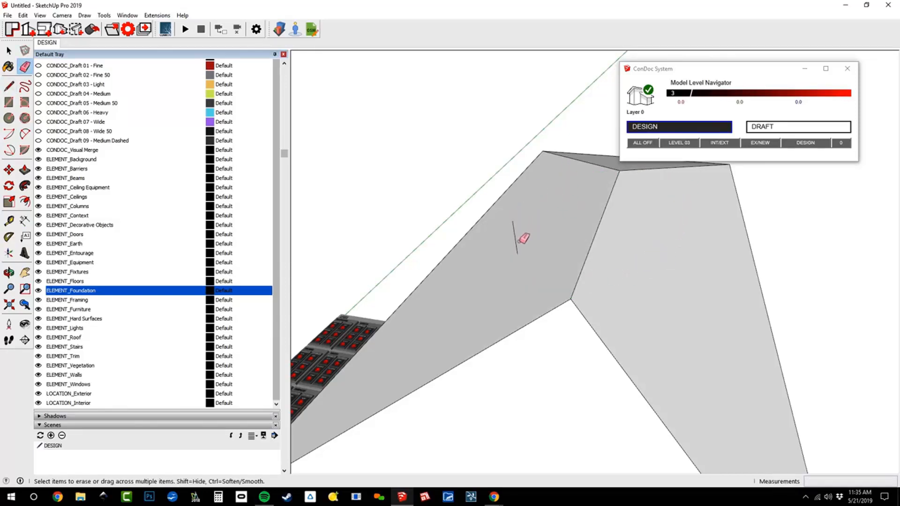
click(517, 243)
Erase the sloped guide line that crosses the roof.
shift+middle_drag(546, 273, 565, 264)
scroll(567, 264, down, 1)
key(space)
scroll(582, 278, down, 6)
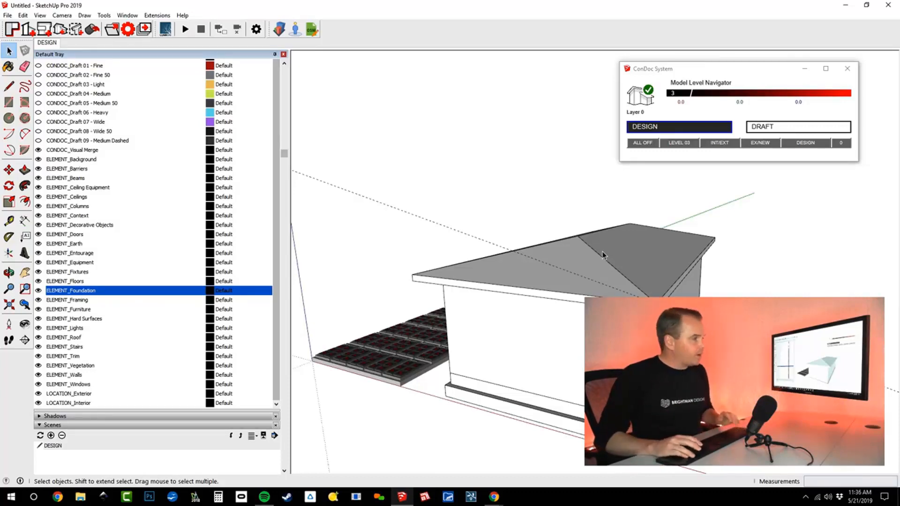
middle_drag(756, 288, 668, 305)
shift+middle_drag(668, 305, 706, 287)
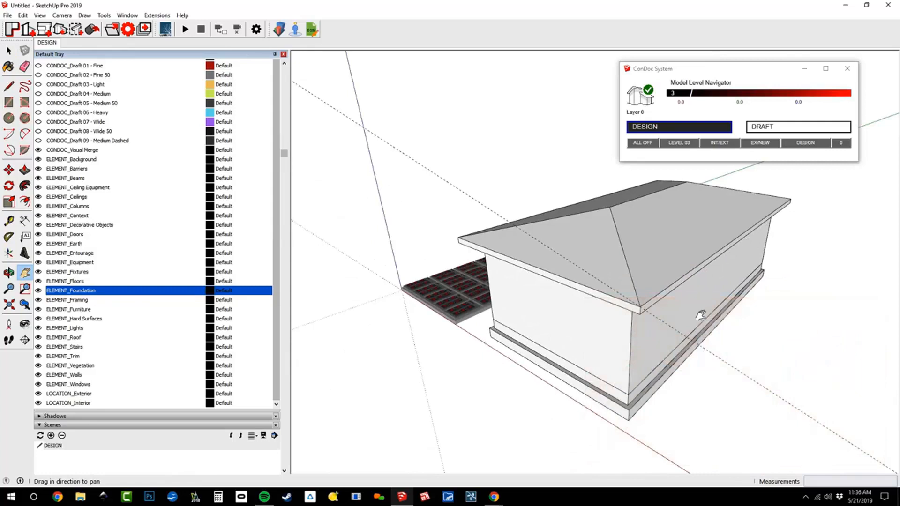
key(e)
click(436, 179)
Cut all of the connected roof geometry and erase the two stray edges left above the walls.
mouse_move(527, 220)
middle_down()
mouse_move(578, 231)
mouse_move(593, 275)
middle_up()
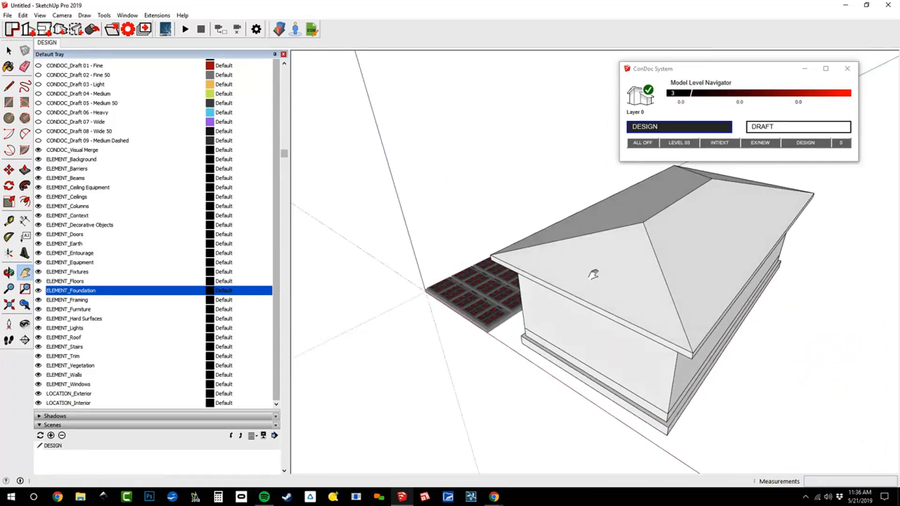
middle_drag(534, 281, 732, 267)
key(space)
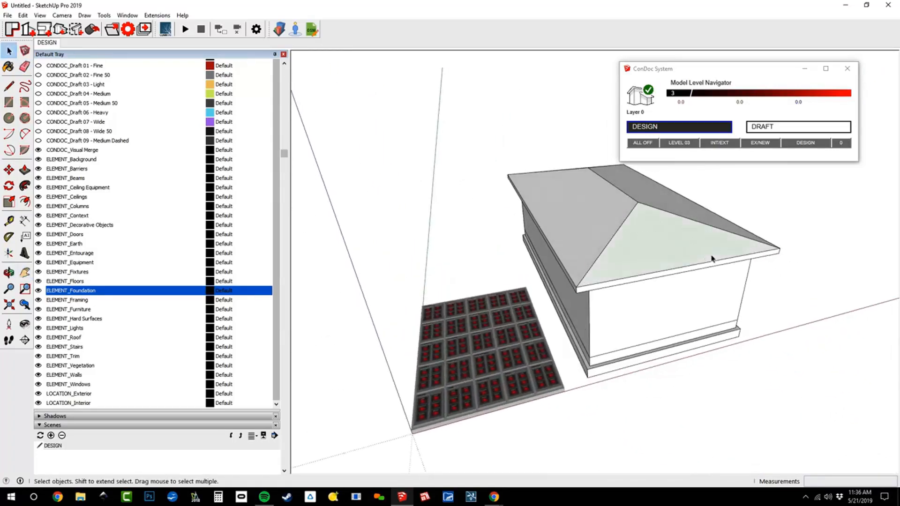
click(712, 258)
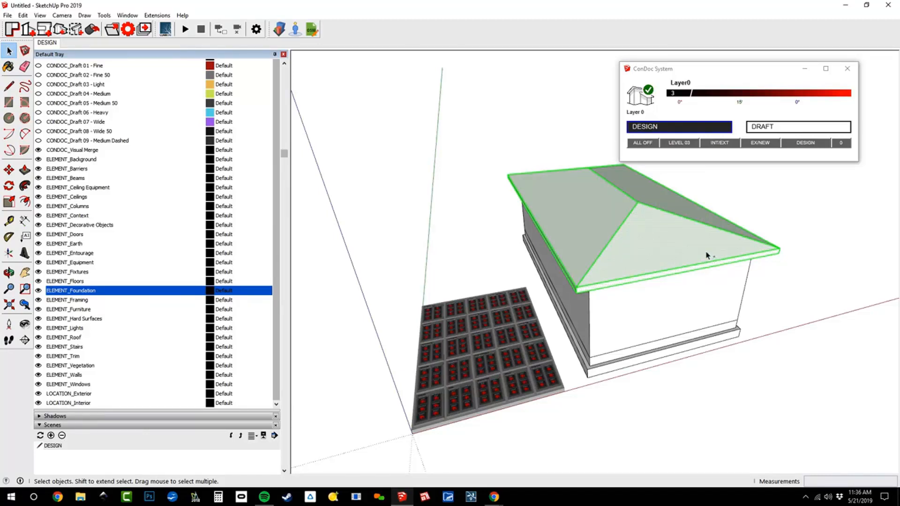
key(Delete)
key(e)
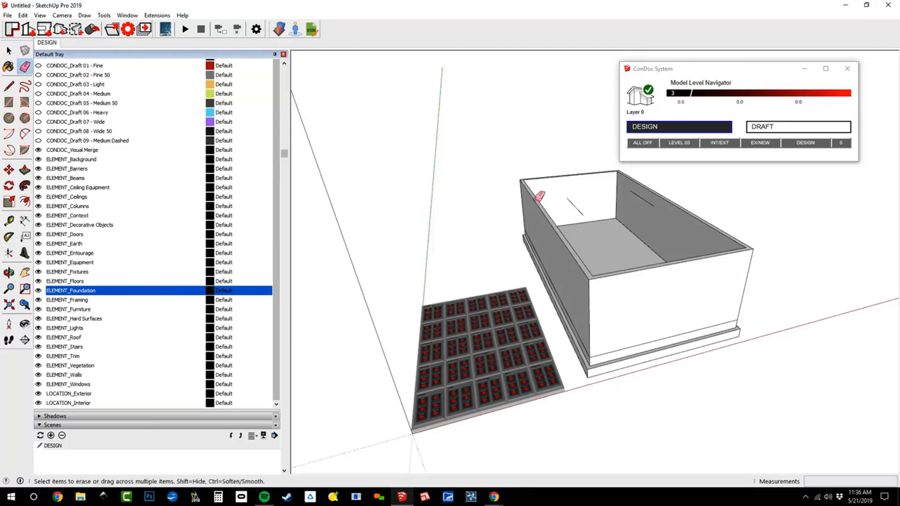
click(574, 206)
click(642, 199)
key(space)
Open the organization guide's Roof group down through Exterior to the nested New group.
middle_drag(785, 294, 470, 424)
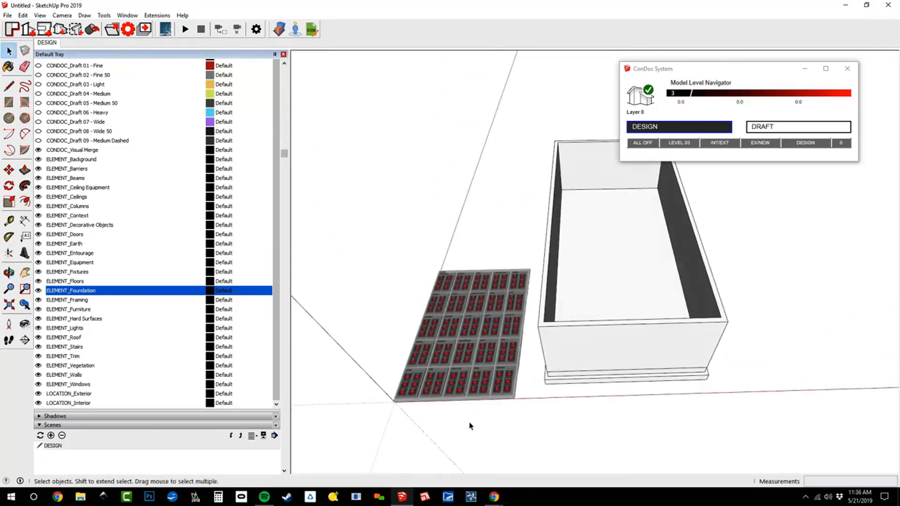
scroll(467, 341, up, 4)
scroll(466, 341, up, 2)
scroll(569, 394, up, 6)
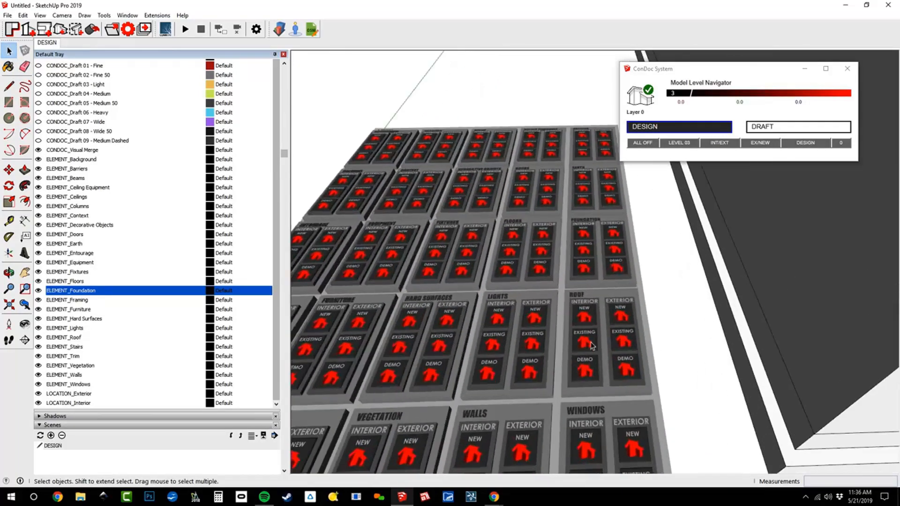
scroll(630, 307, up, 3)
double_click(630, 307)
double_click(630, 307)
double_click(630, 308)
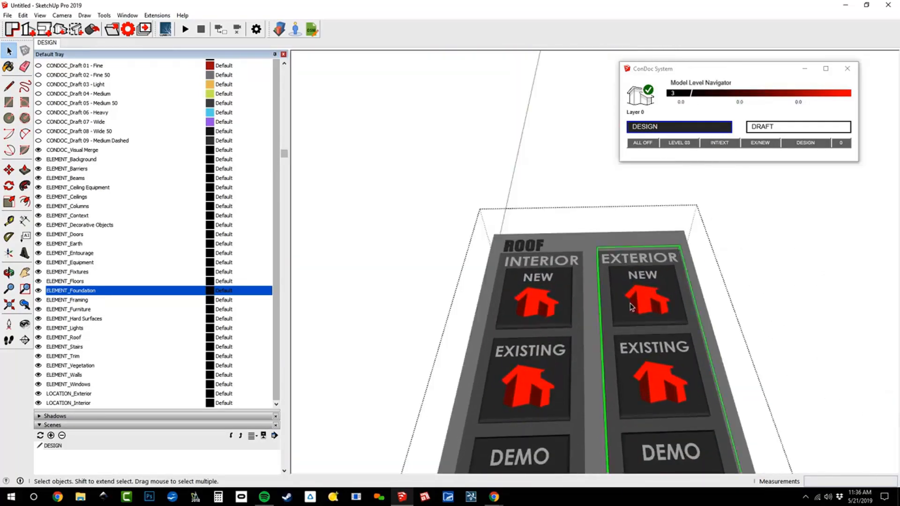
double_click(630, 307)
click(630, 307)
Paste the cut roof in place inside the Roof / Exterior / New group and back out of the nested groups.
scroll(463, 297, down, 8)
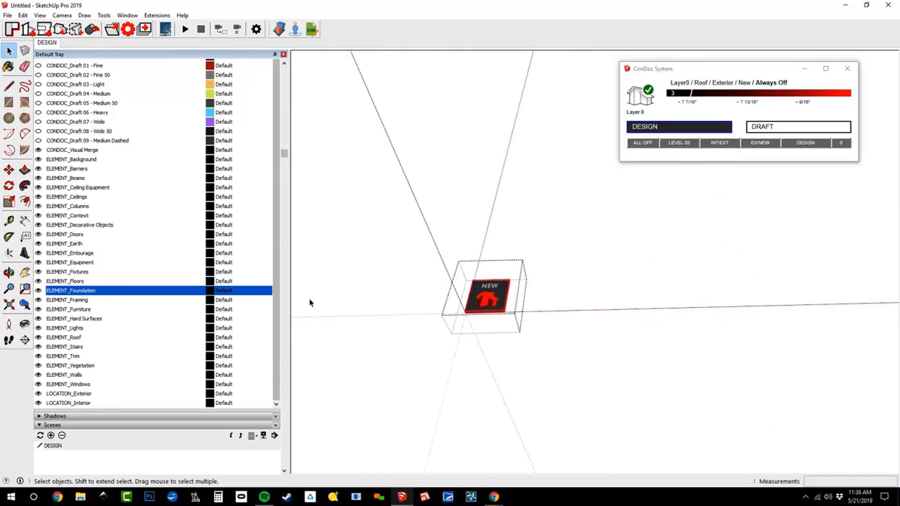
click(22, 15)
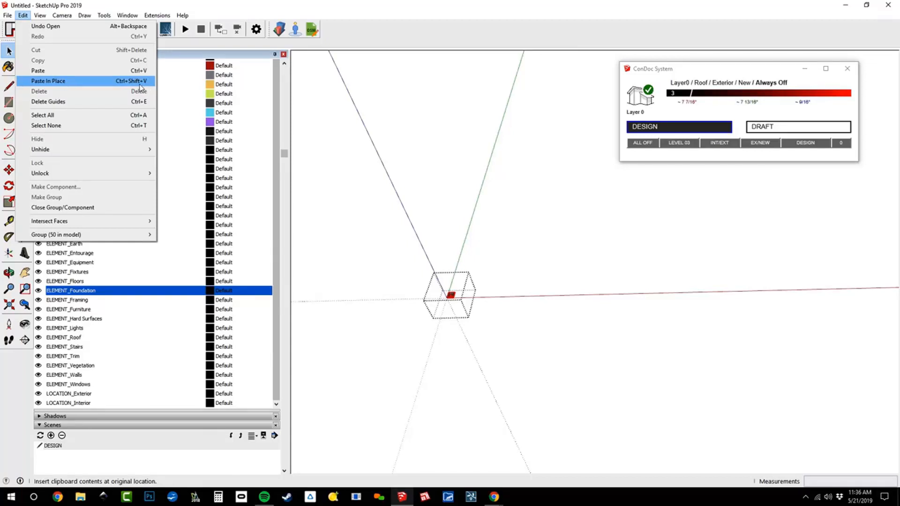
key(Escape)
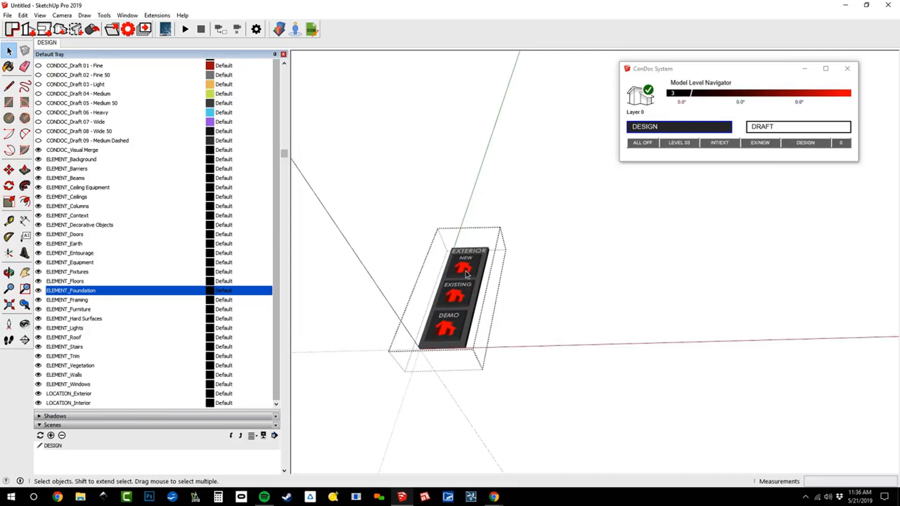
click(470, 272)
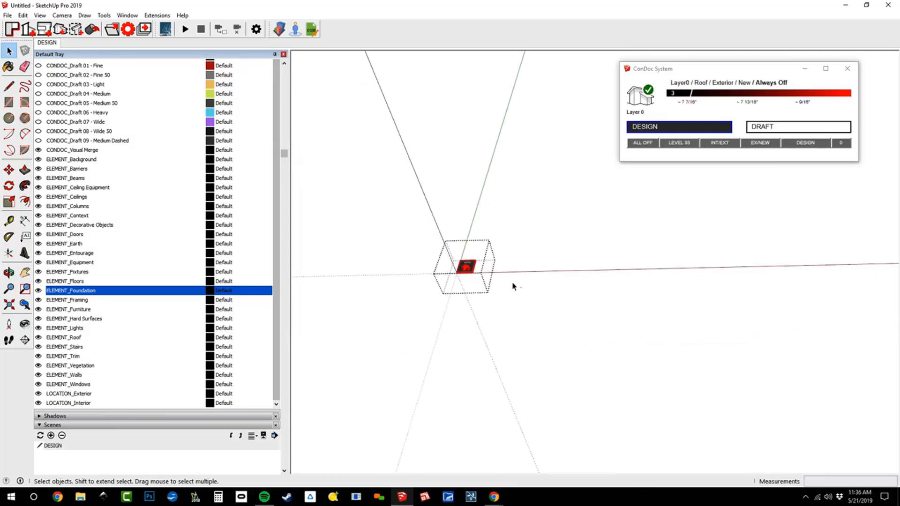
middle_drag(513, 286, 578, 334)
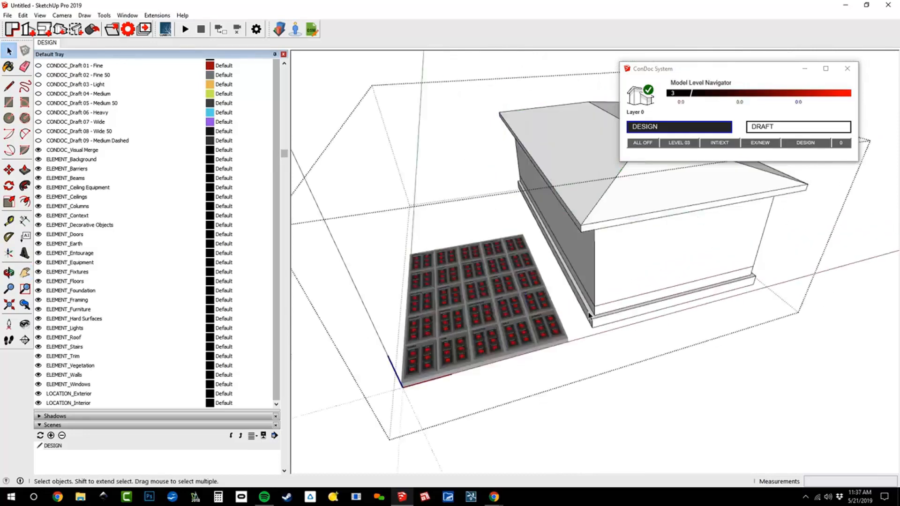
Hide and show the ELEMENT_Roof layer again to check that it controls the new roof.
middle_drag(602, 340, 585, 270)
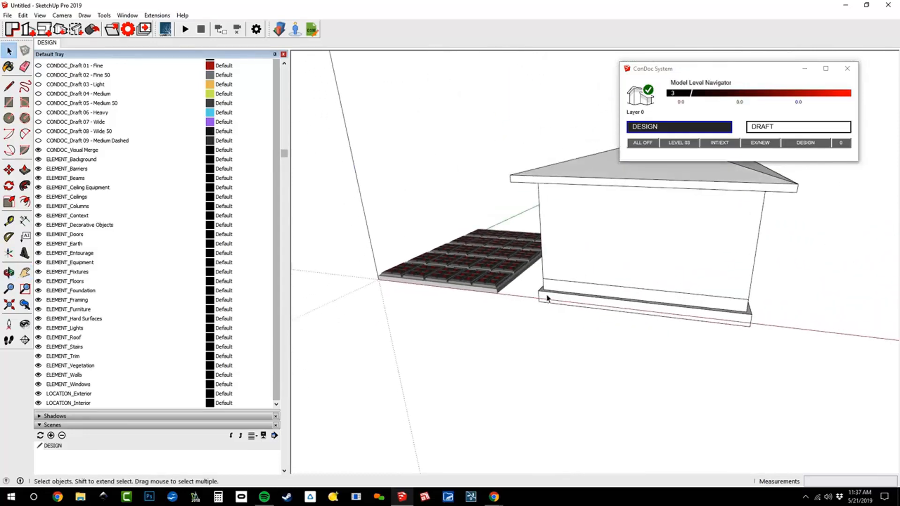
click(39, 338)
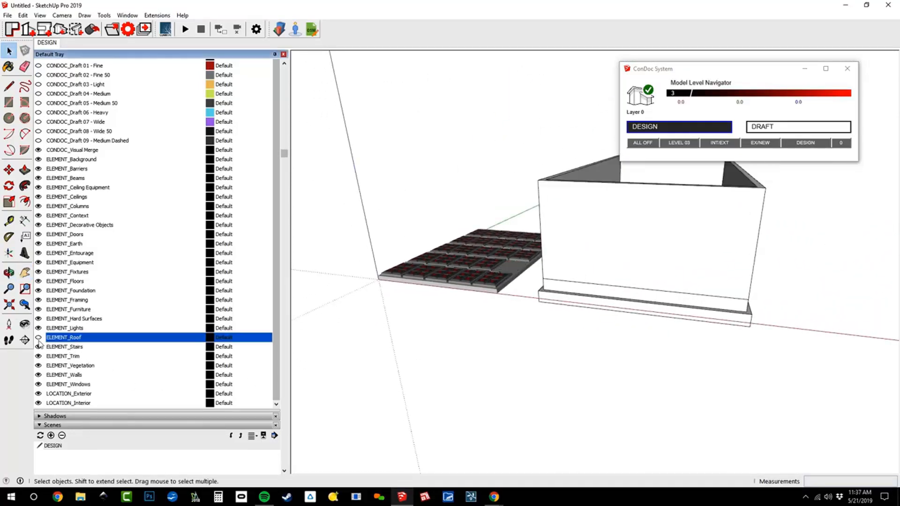
click(39, 337)
middle_drag(361, 227, 551, 300)
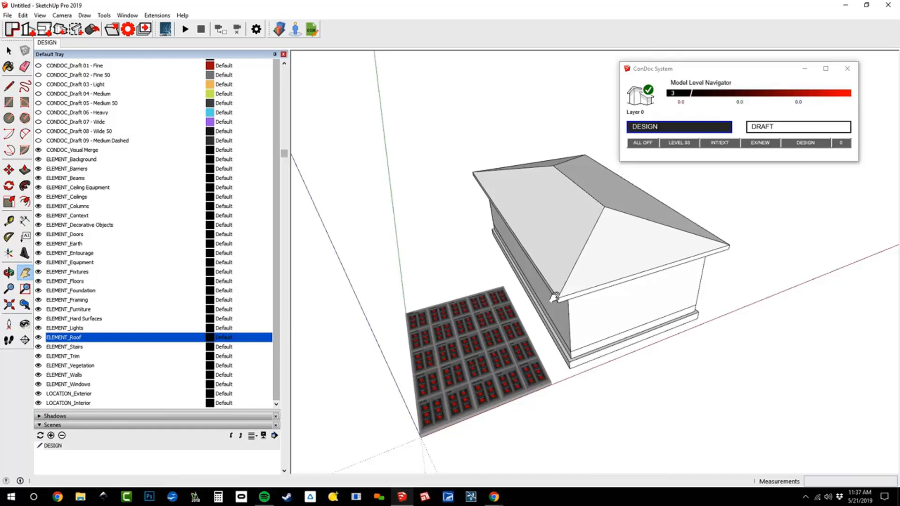
Open the building's exterior walls for editing down to the Walls / Exterior / New group.
middle_drag(793, 425, 671, 306)
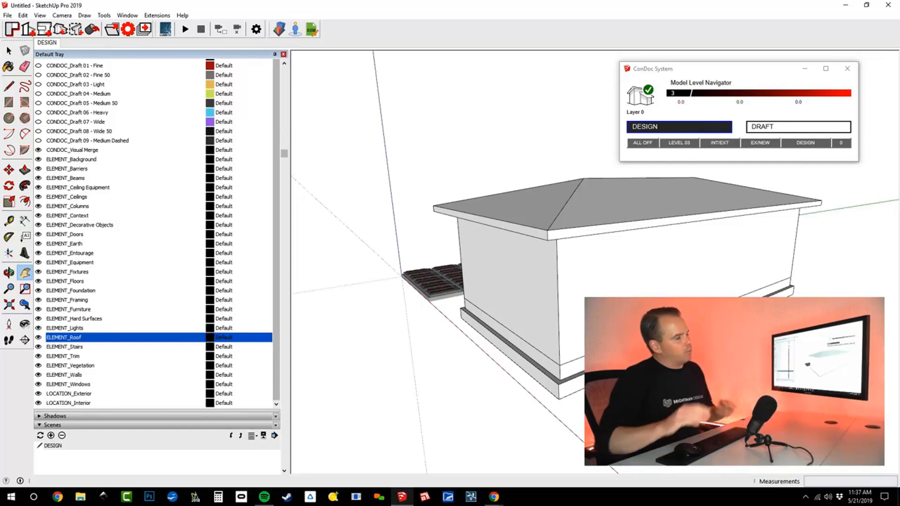
scroll(644, 302, up, 2)
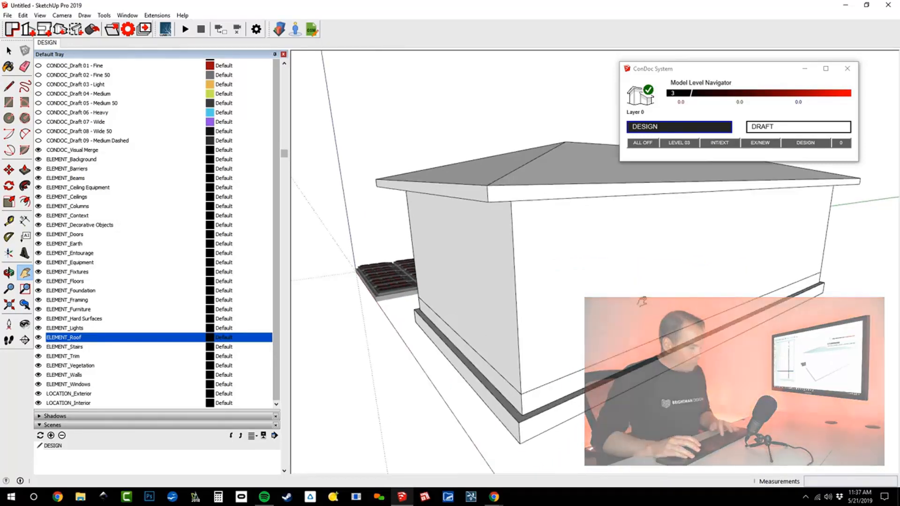
key(space)
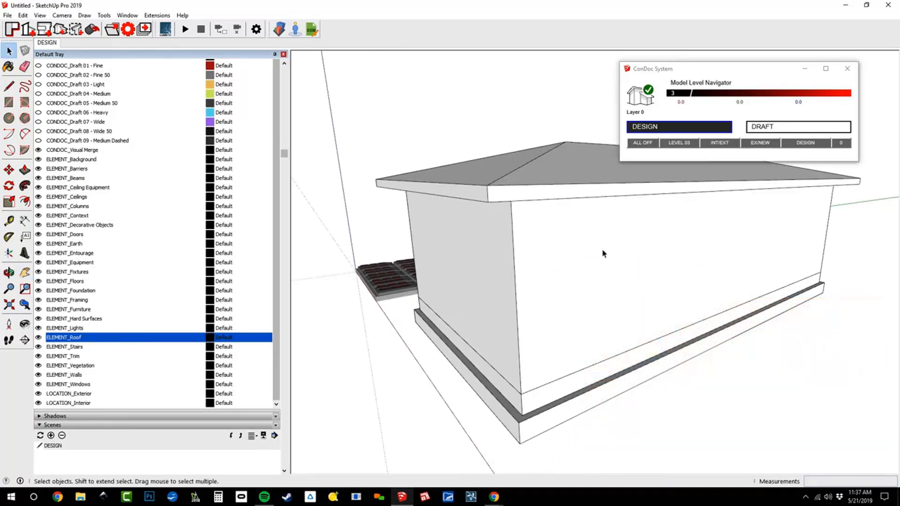
double_click(595, 265)
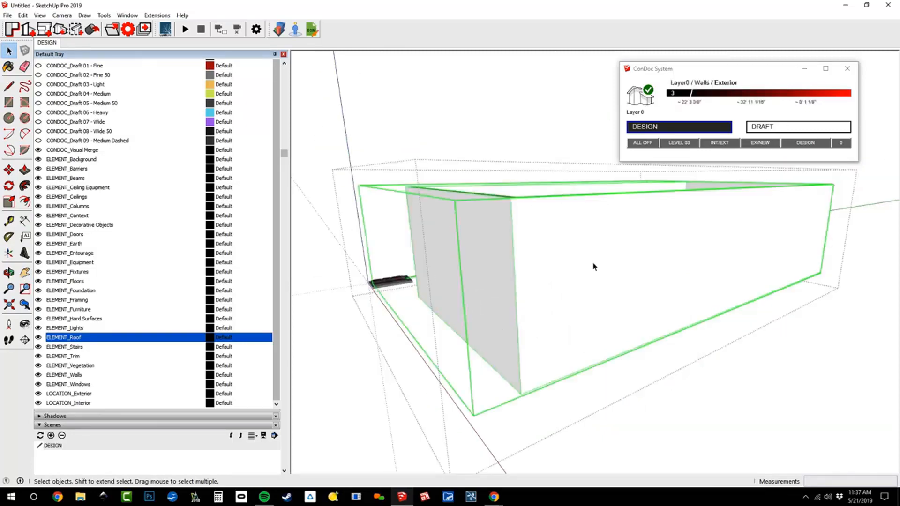
click(594, 265)
Offset the side and top edges of the short end wall's outer face inward by about 2' 6" to outline a door opening.
middle_drag(541, 306, 694, 292)
mouse_move(472, 241)
shift+middle_down()
mouse_move(703, 255)
mouse_move(670, 268)
shift+middle_up()
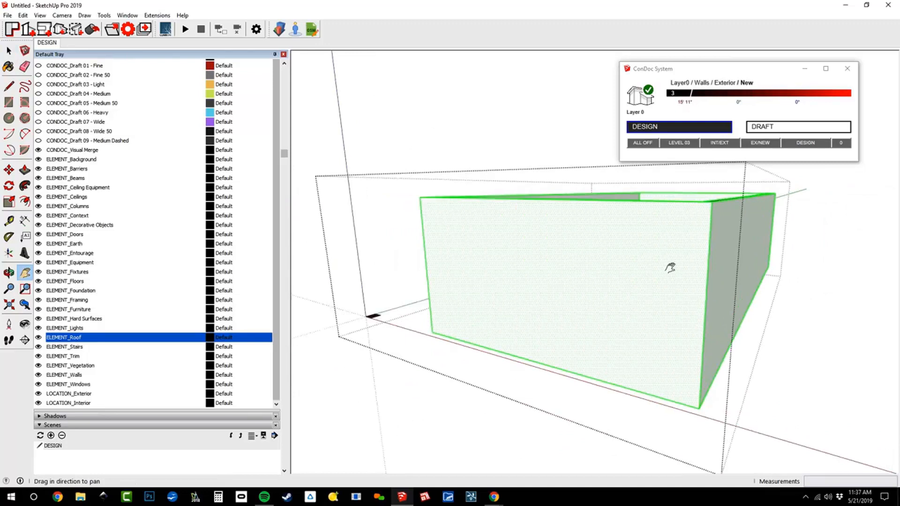
double_click(616, 271)
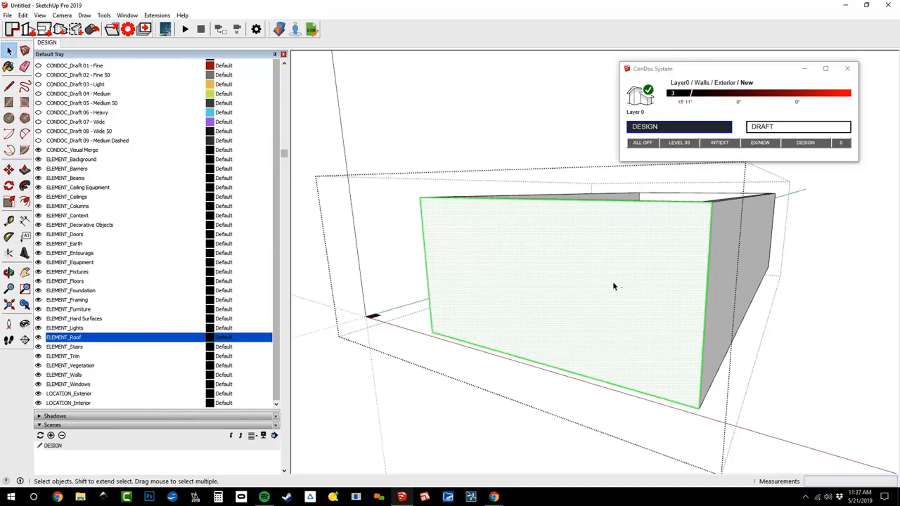
drag(617, 260, 535, 411)
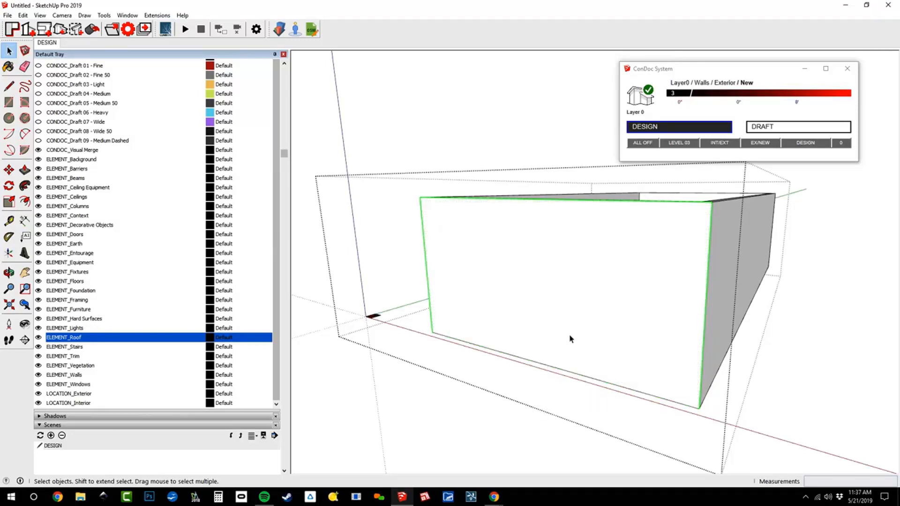
key(f)
click(554, 252)
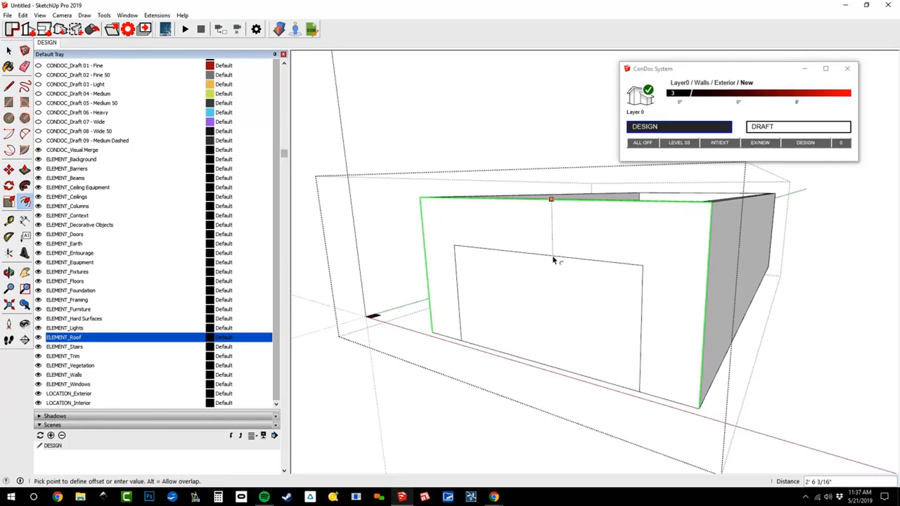
click(554, 260)
Scale the door outline face to 7' high, then to 8' wide about its center.
key(space)
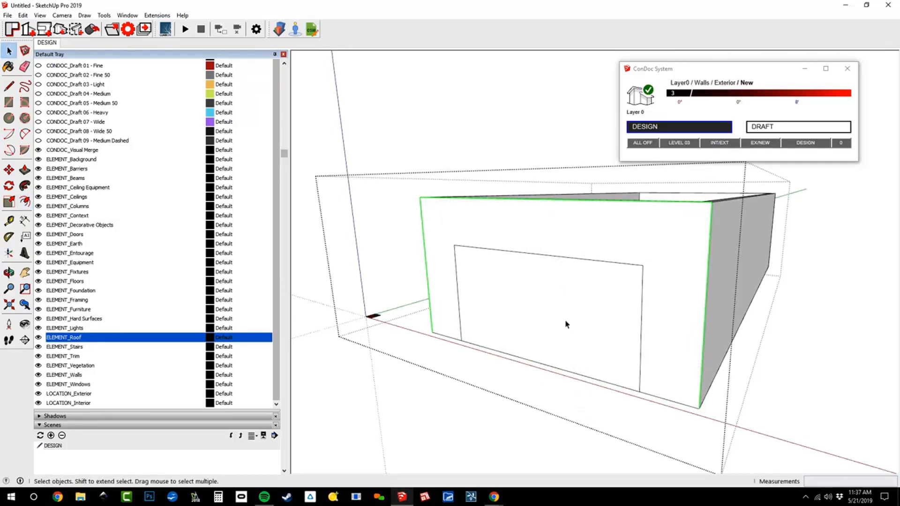
click(567, 323)
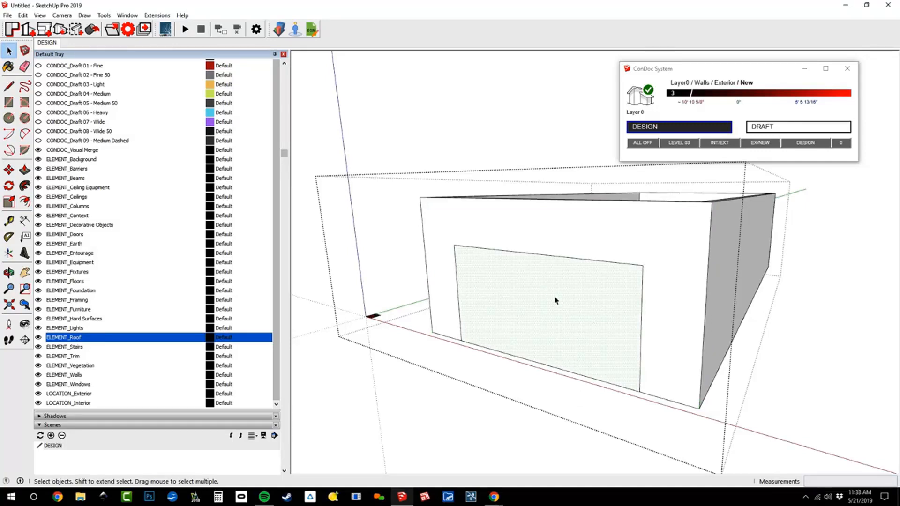
key(s)
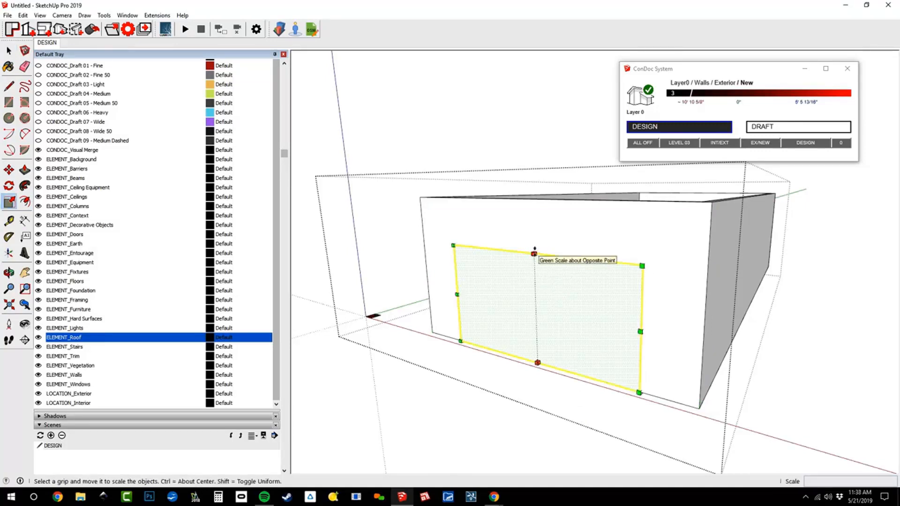
drag(534, 254, 534, 222)
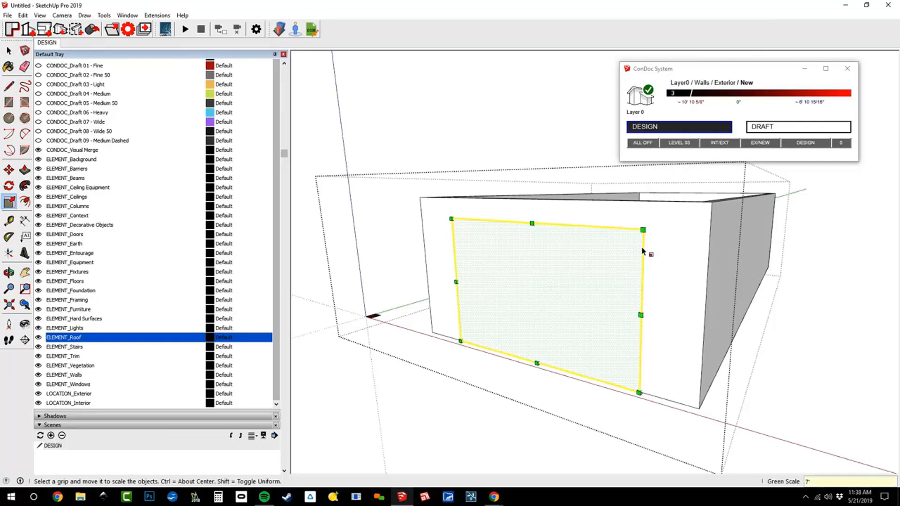
key(Return)
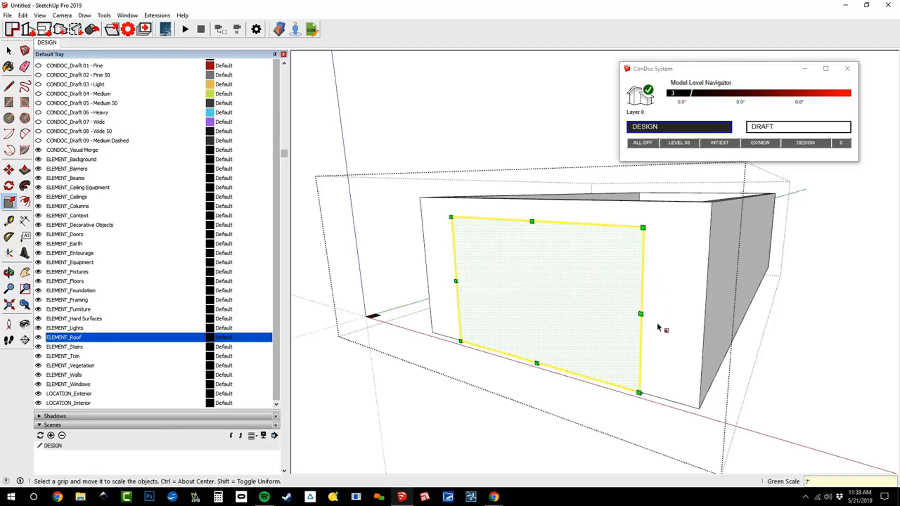
drag(641, 314, 586, 313)
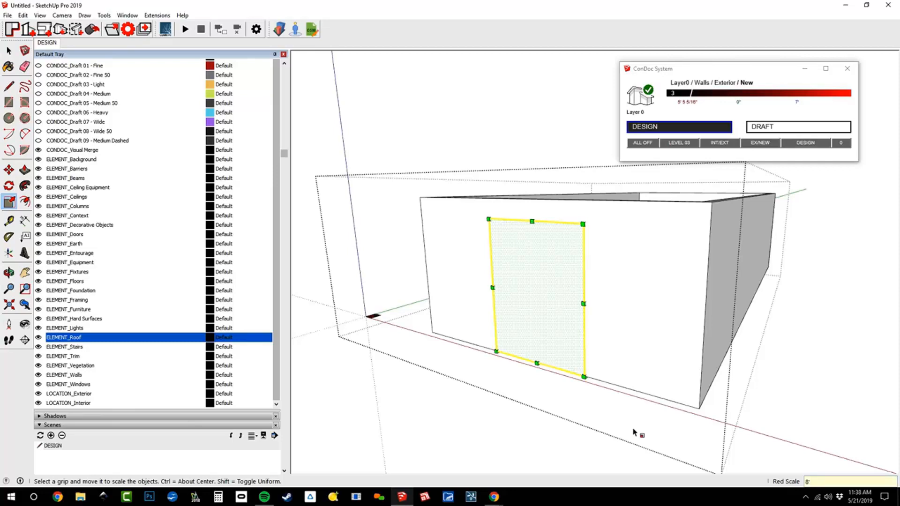
key(Return)
Measure the width and height of the door outline with the Tape Measure.
key(t)
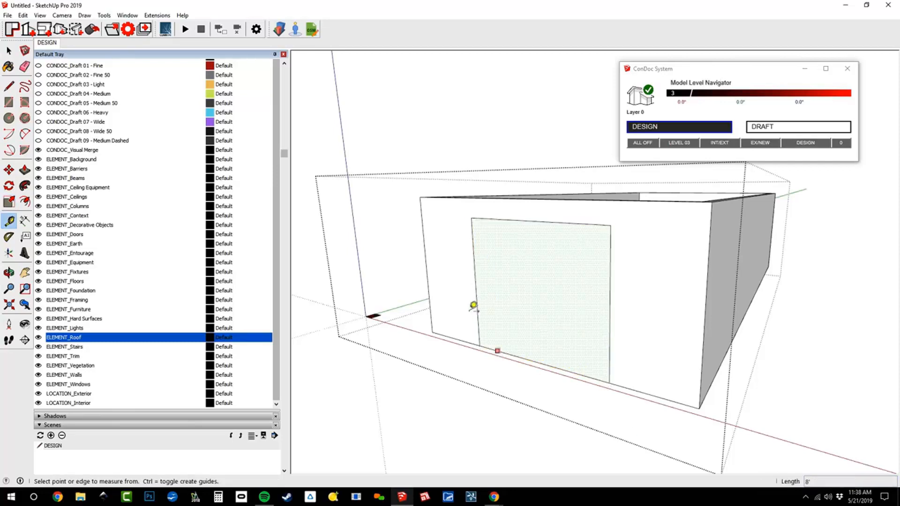
click(475, 284)
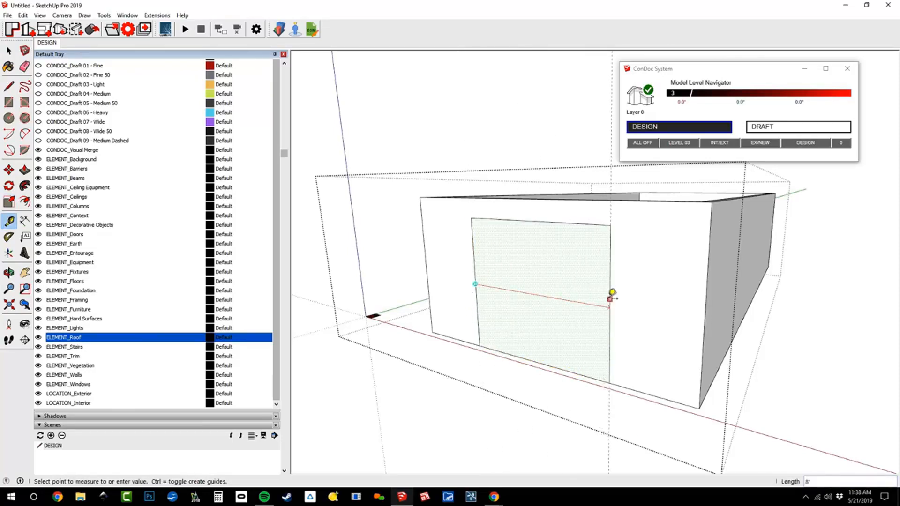
key(Escape)
click(479, 346)
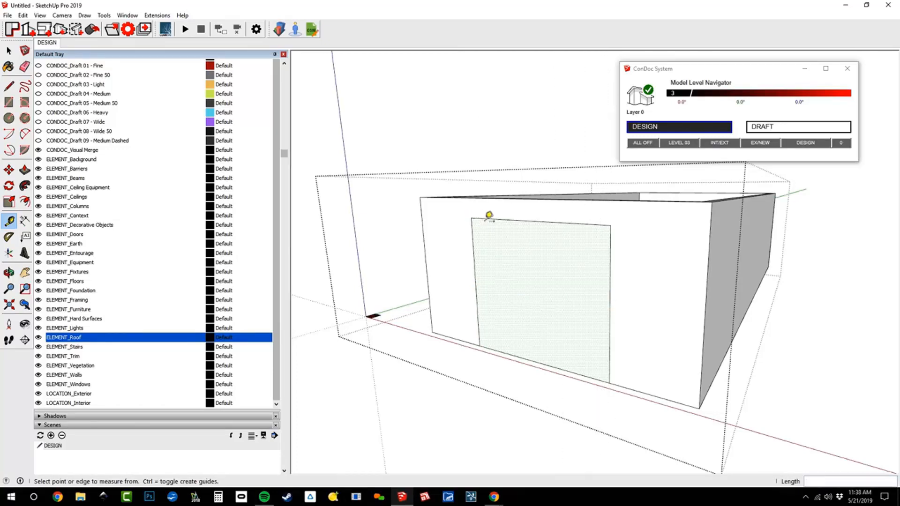
Push the door face in 5 1/2" through the wall thickness to cut the opening.
middle_drag(488, 215, 543, 287)
click(559, 286)
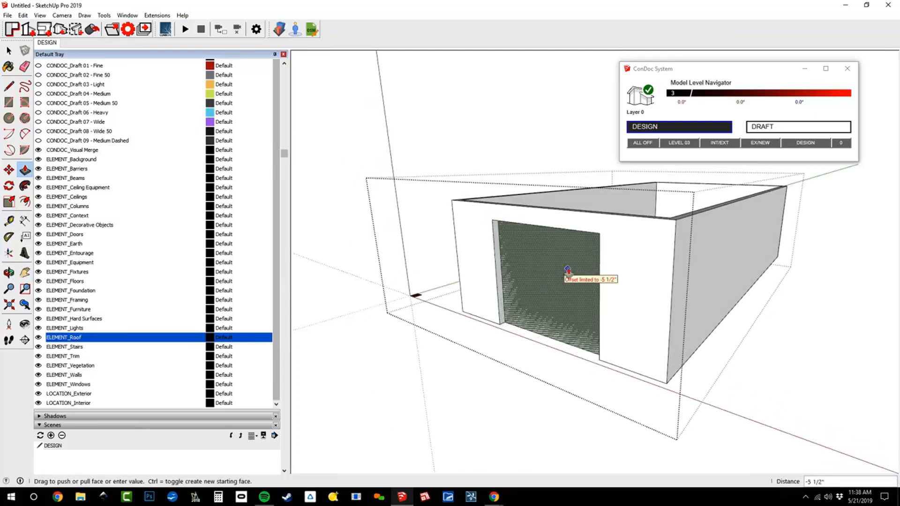
click(572, 277)
Place two vertical guides on the adjoining long wall, one 24" from the corner and another 3' beyond it.
key(h)
middle_drag(651, 285, 585, 296)
drag(689, 271, 629, 300)
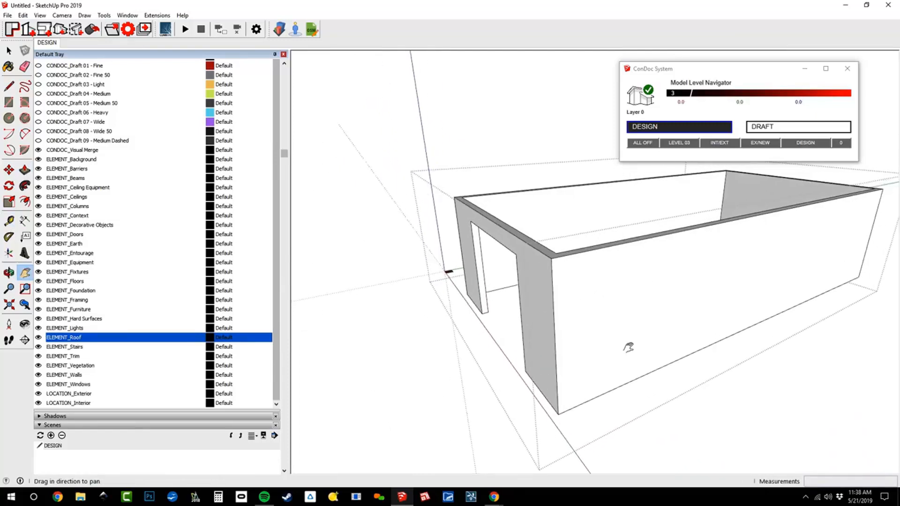
key(t)
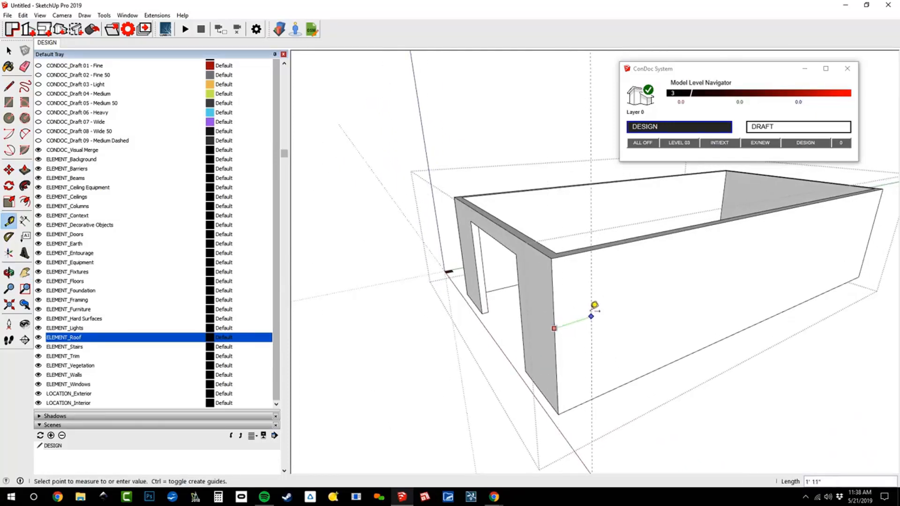
text(24)
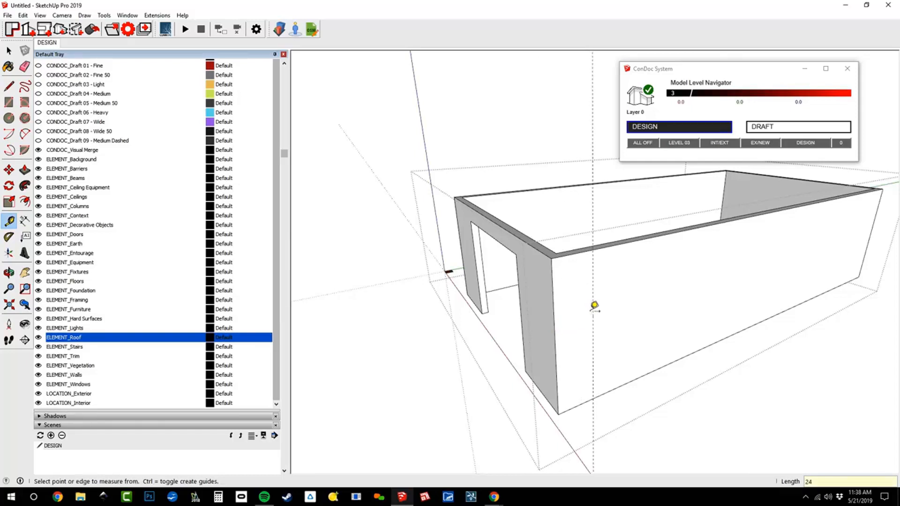
click(593, 304)
click(611, 298)
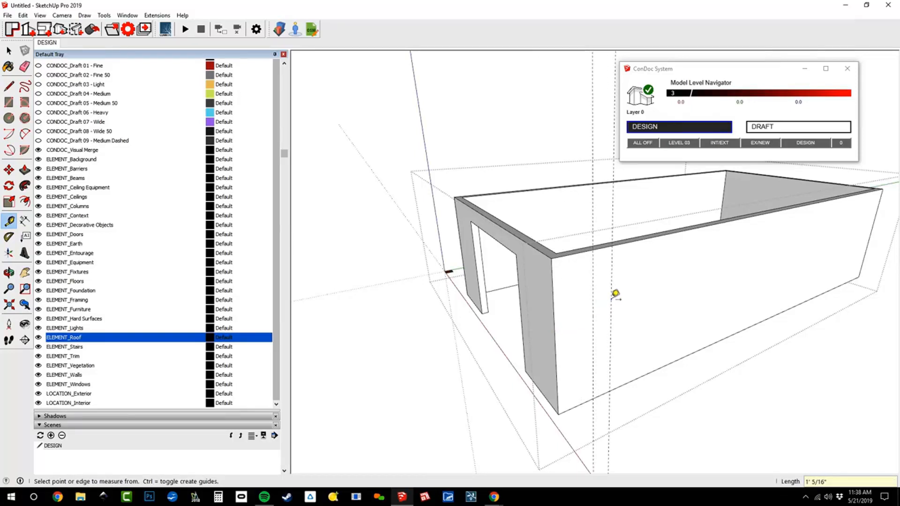
Place a horizontal guide 18" above the long wall's base and another 5' 6" higher, level with the top of the door opening.
click(632, 379)
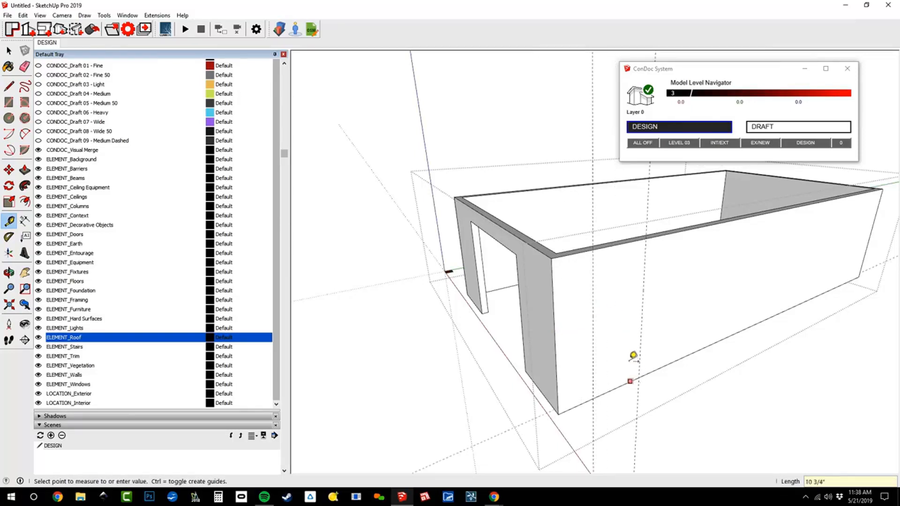
click(634, 357)
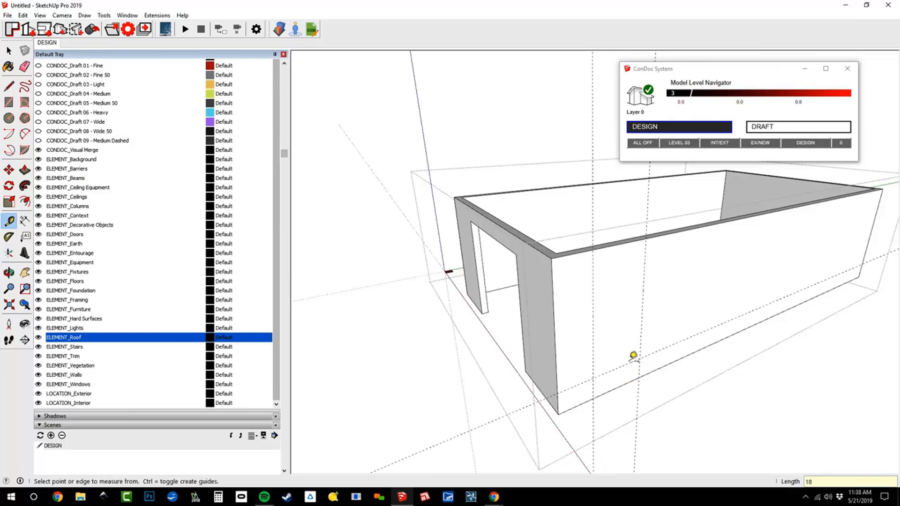
click(633, 356)
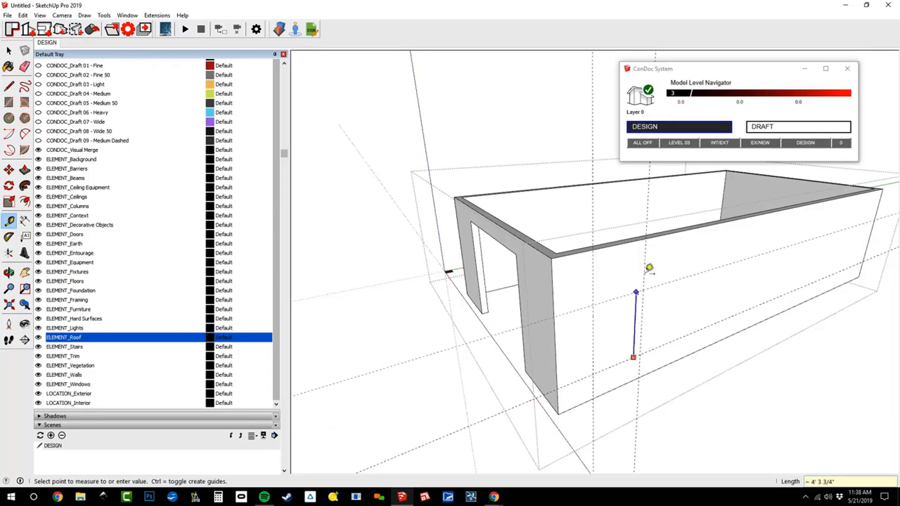
click(637, 260)
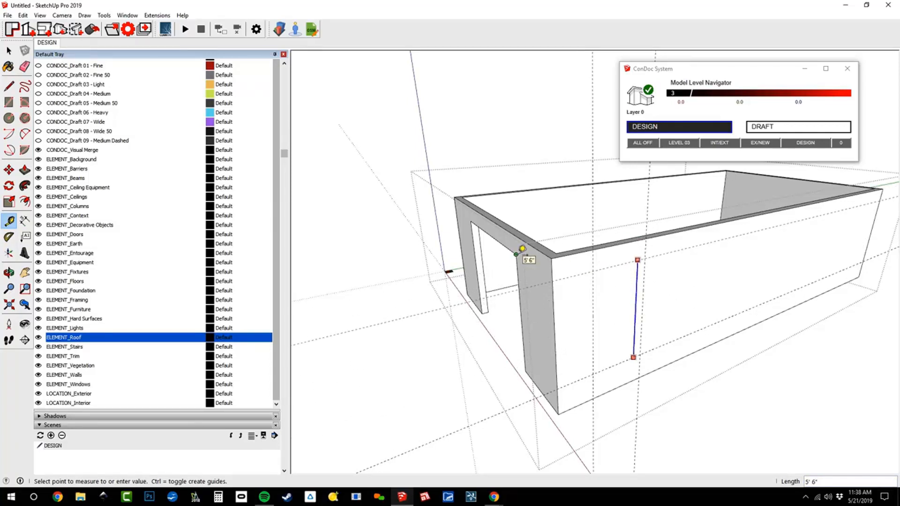
key(Escape)
Draw the window rectangle on the long wall between the intersections of the four guides.
middle_drag(679, 342, 665, 267)
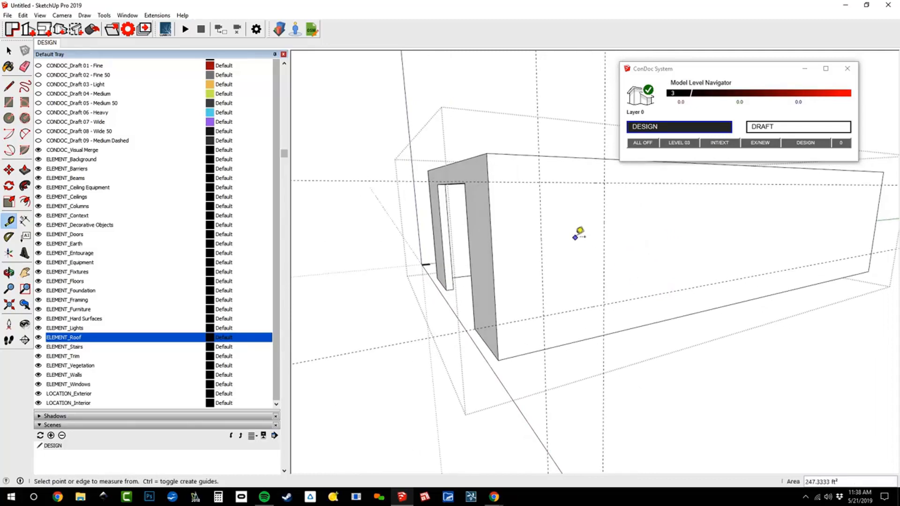
middle_drag(580, 230, 557, 255)
key(r)
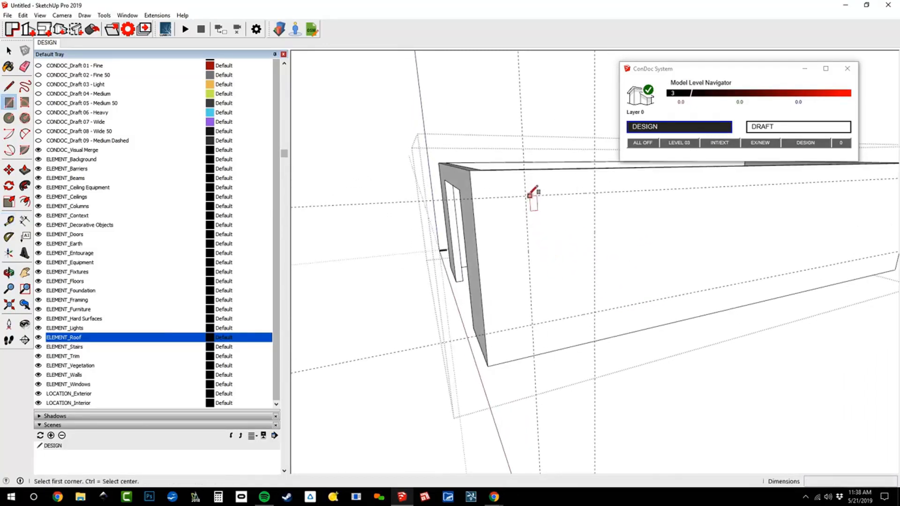
click(525, 196)
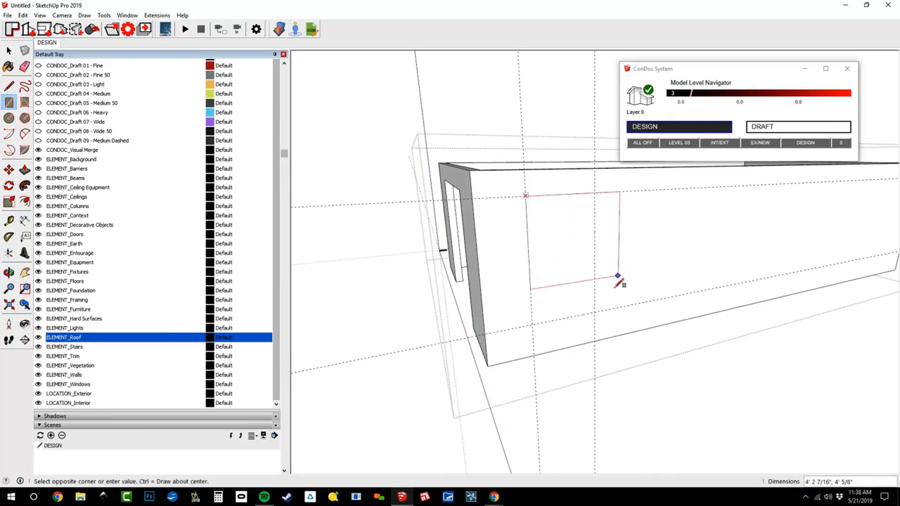
click(595, 310)
Copy the window rectangle about 4' along the long wall and array it into four evenly spaced copies.
middle_drag(632, 278, 618, 307)
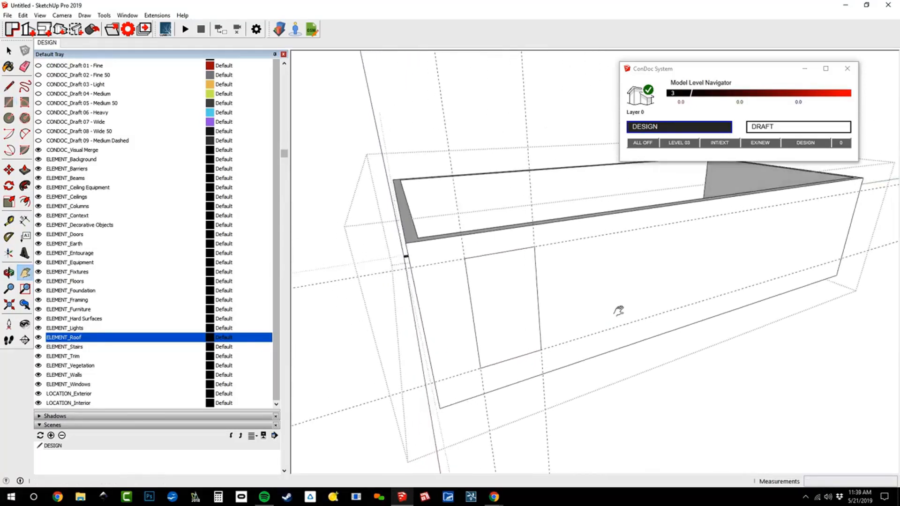
key(space)
click(515, 297)
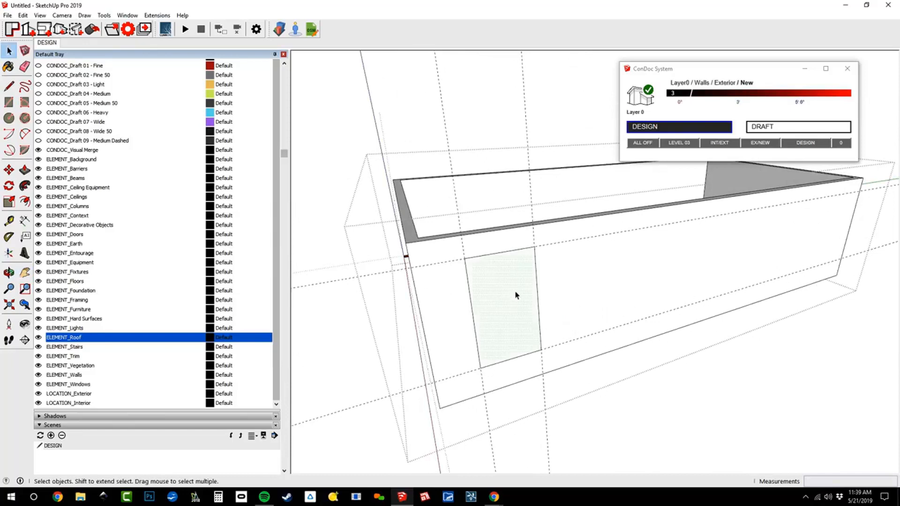
key(m)
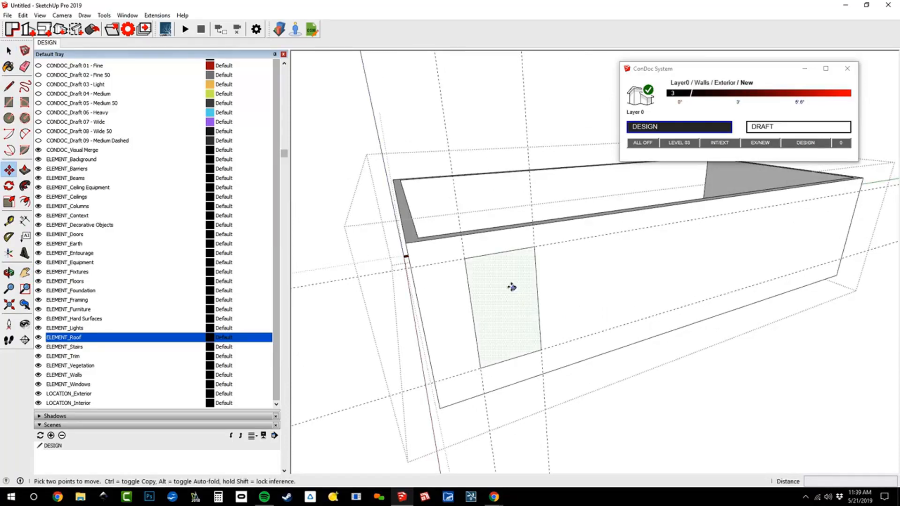
click(465, 259)
key(ctrl)
click(554, 240)
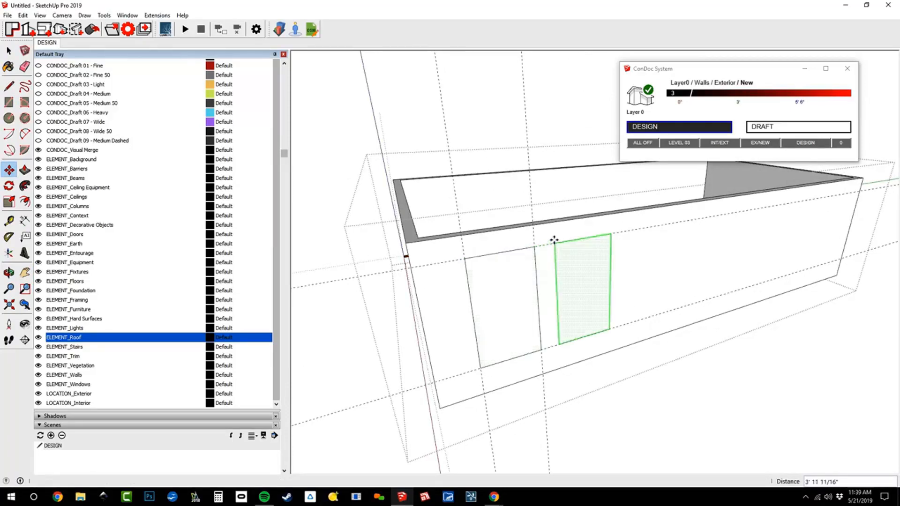
text(4x)
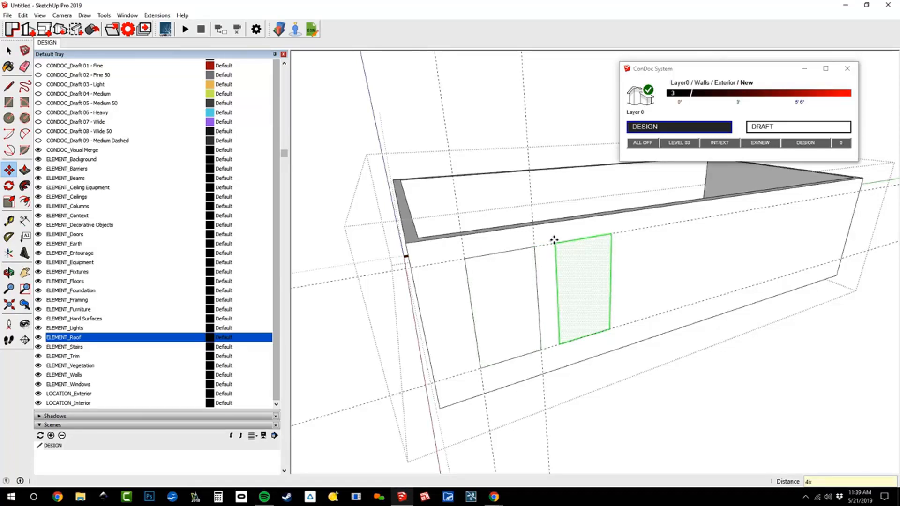
key(Return)
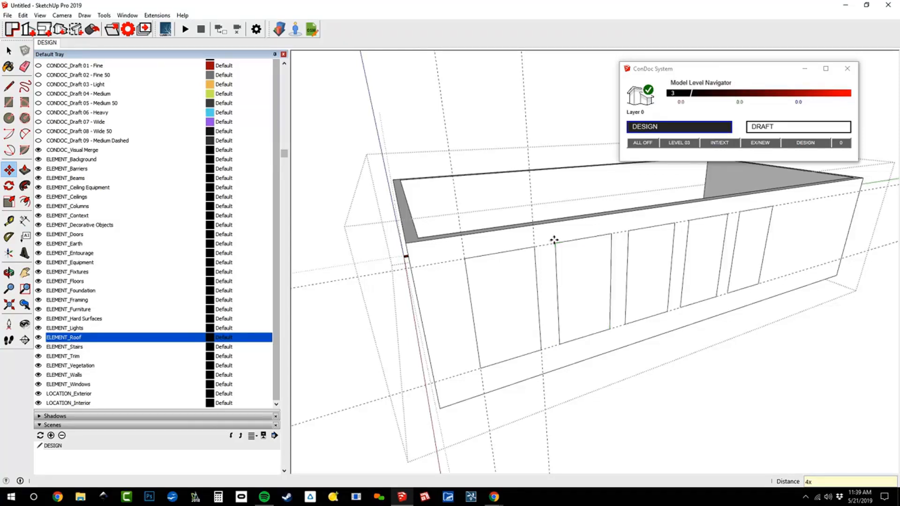
Push the row of window rectangles through the full thickness of the long wall to cut the openings.
scroll(615, 216, down, 4)
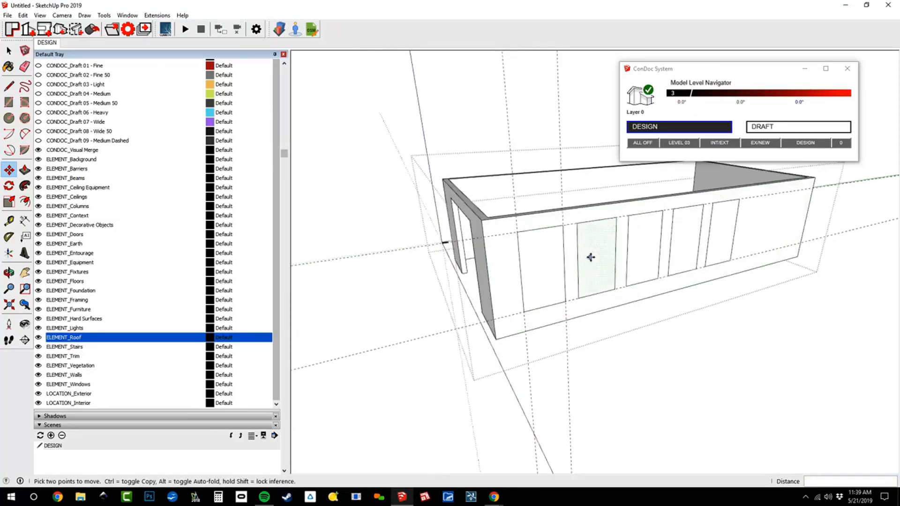
key(p)
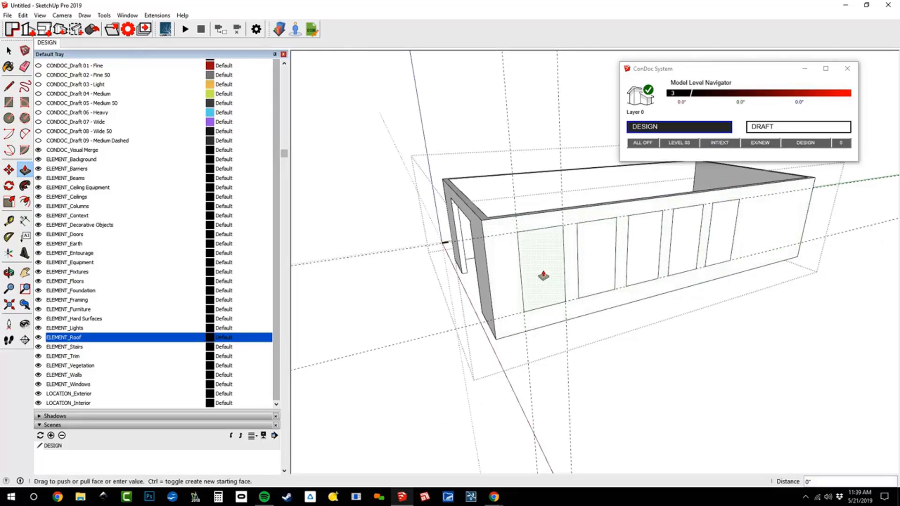
double_click(592, 266)
double_click(646, 251)
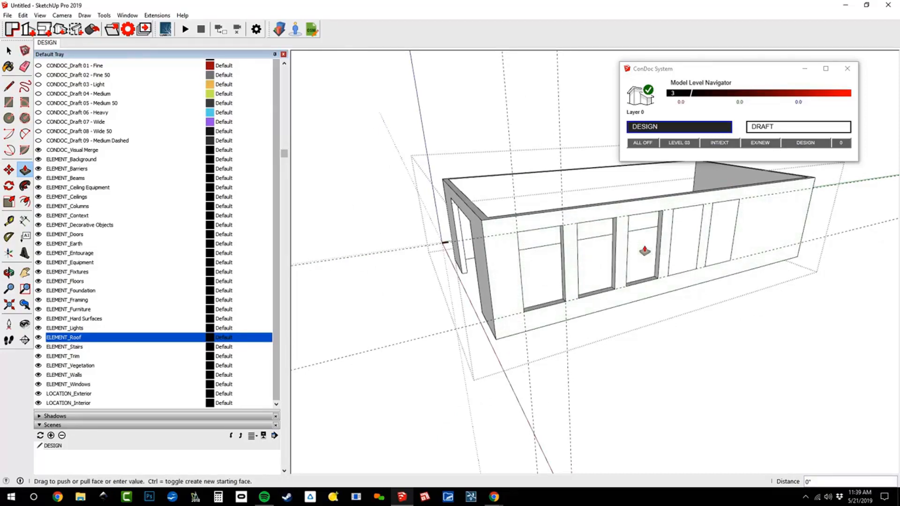
double_click(687, 244)
double_click(730, 240)
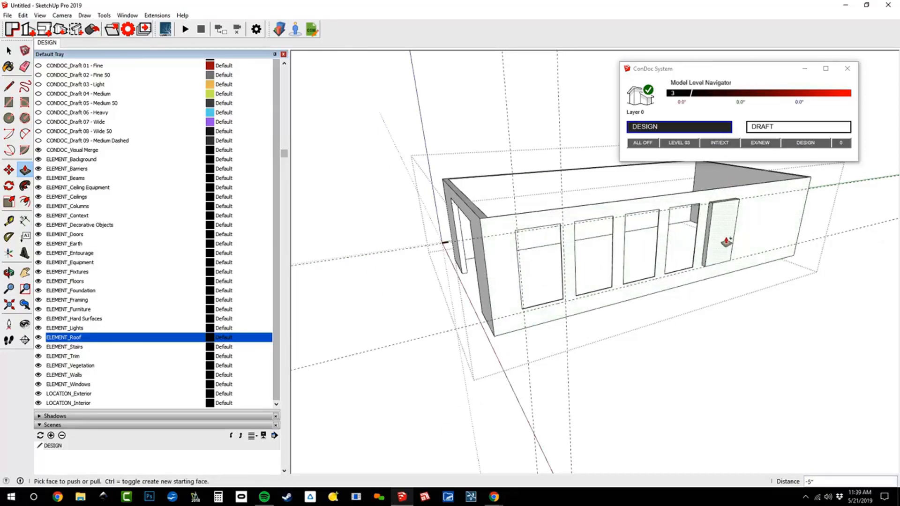
Undo the stray push on the last window rectangle and cut that opening through the long wall with Push/Pull.
key(ctrl+z)
click(724, 239)
click(720, 235)
scroll(724, 247, up, 3)
key(ctrl+z)
click(719, 243)
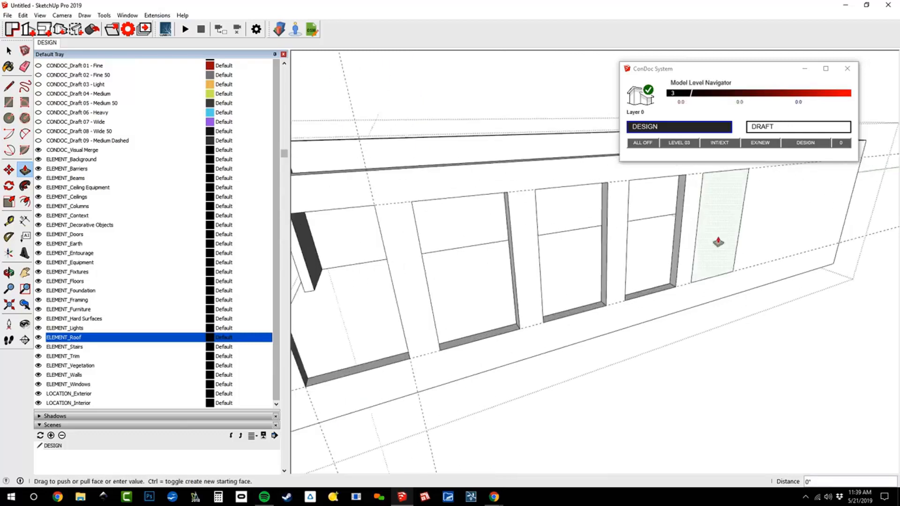
click(715, 225)
scroll(714, 234, down, 4)
shift+middle_drag(703, 279, 764, 262)
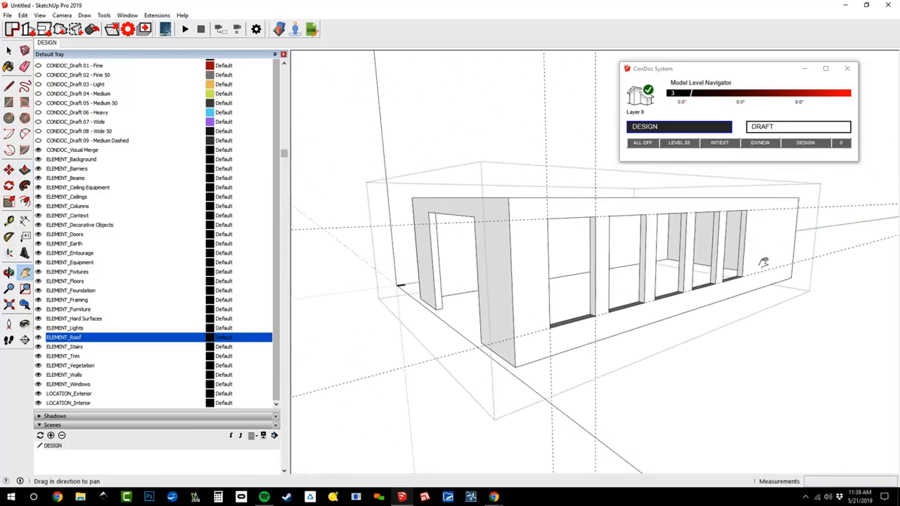
Close the wall group and delete all the construction guides.
scroll(764, 262, down, 3)
key(space)
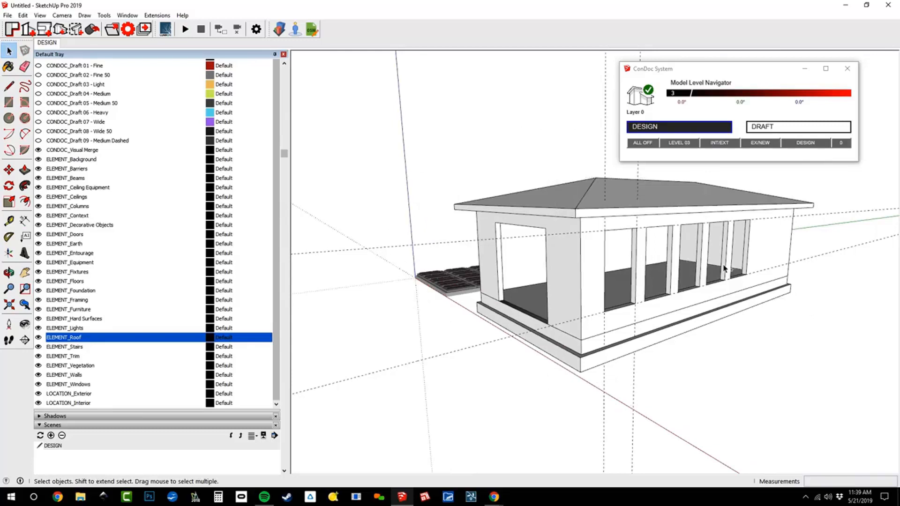
key(shift+d)
scroll(589, 274, up, 3)
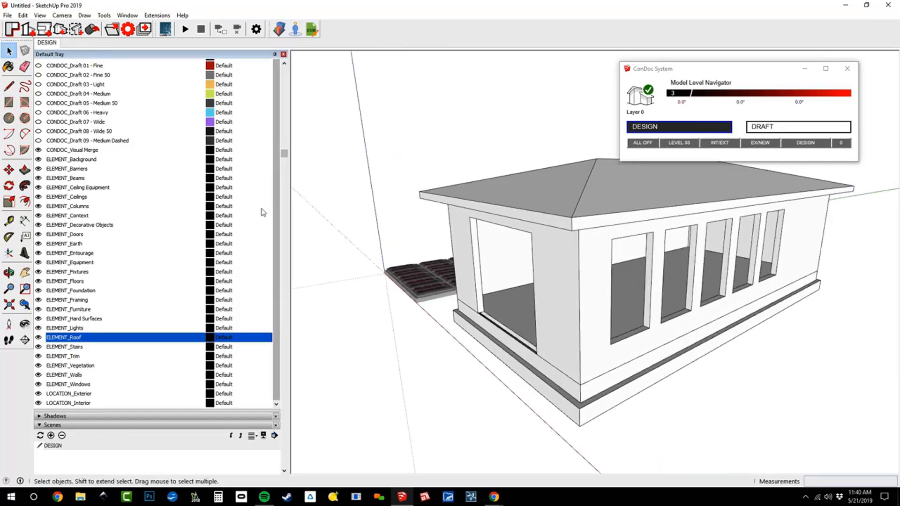
Insert the ConDoc 4 Dynamic Door component in the door opening and rotate it 90 degrees.
scroll(261, 209, up, 5)
click(87, 81)
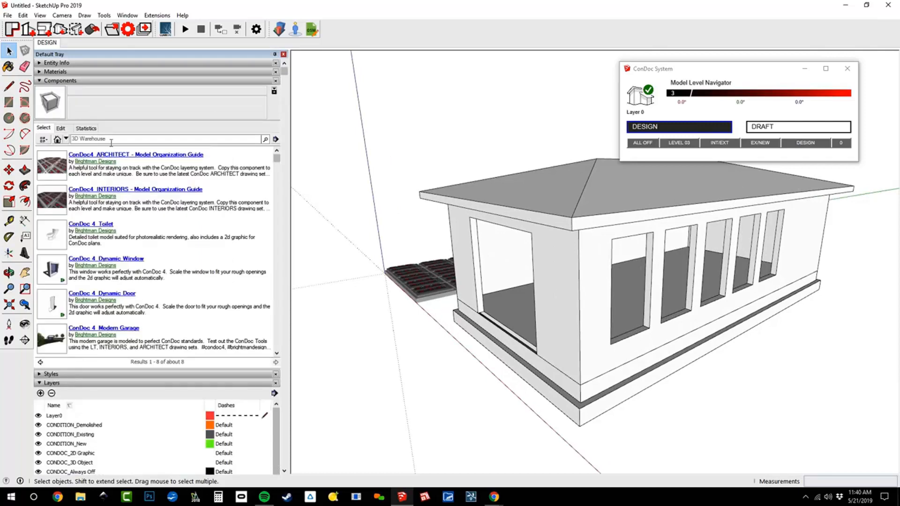
click(114, 139)
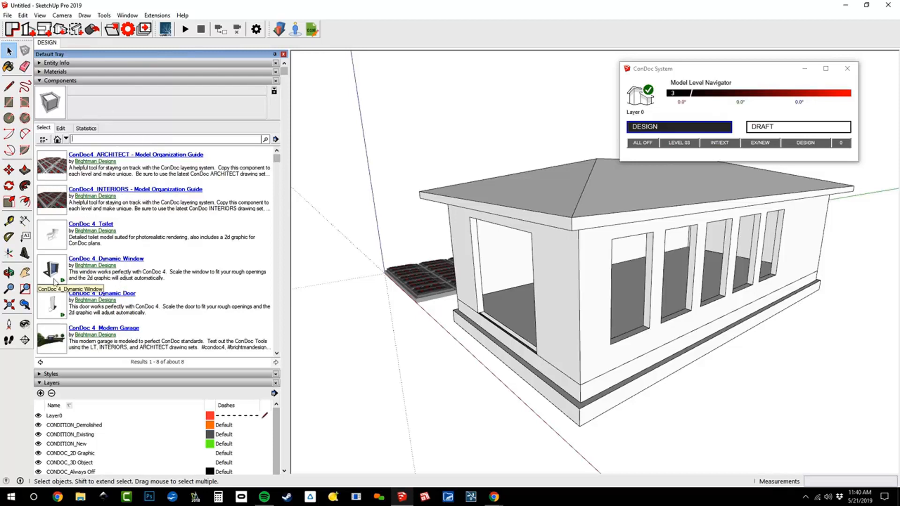
click(53, 308)
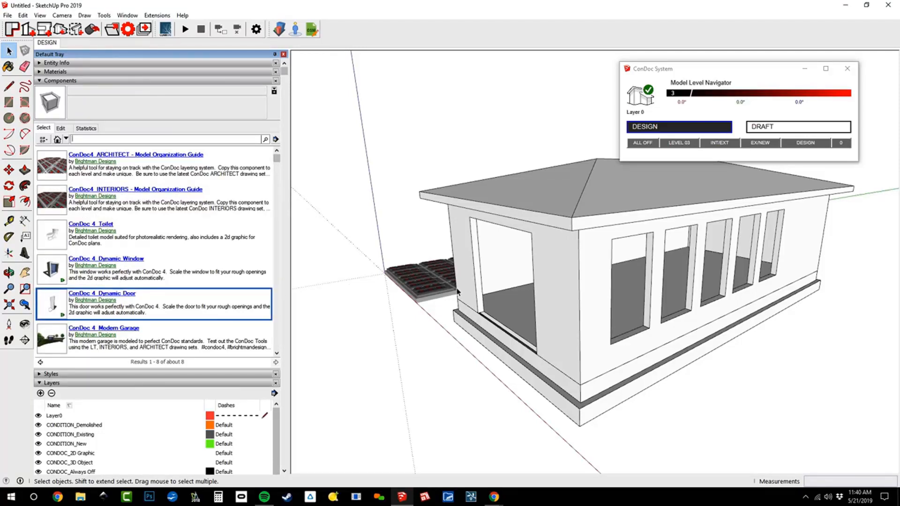
scroll(490, 324, up, 5)
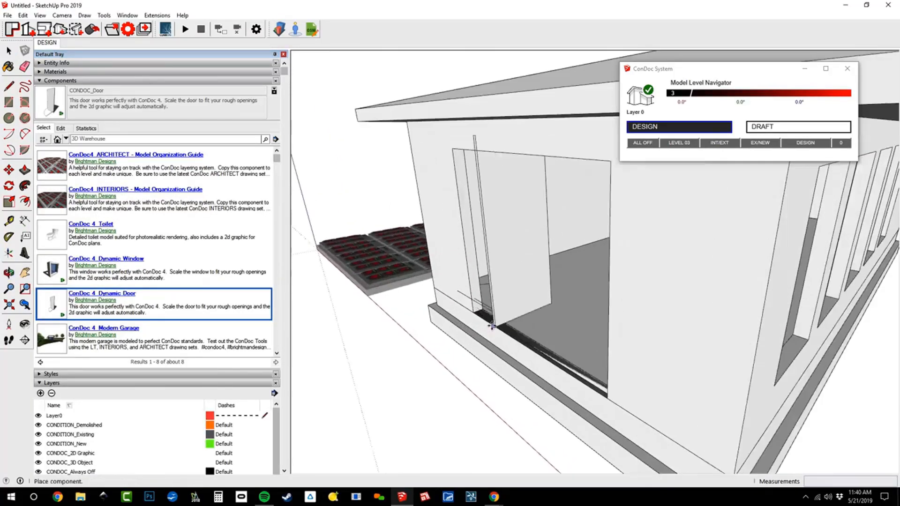
scroll(492, 325, up, 4)
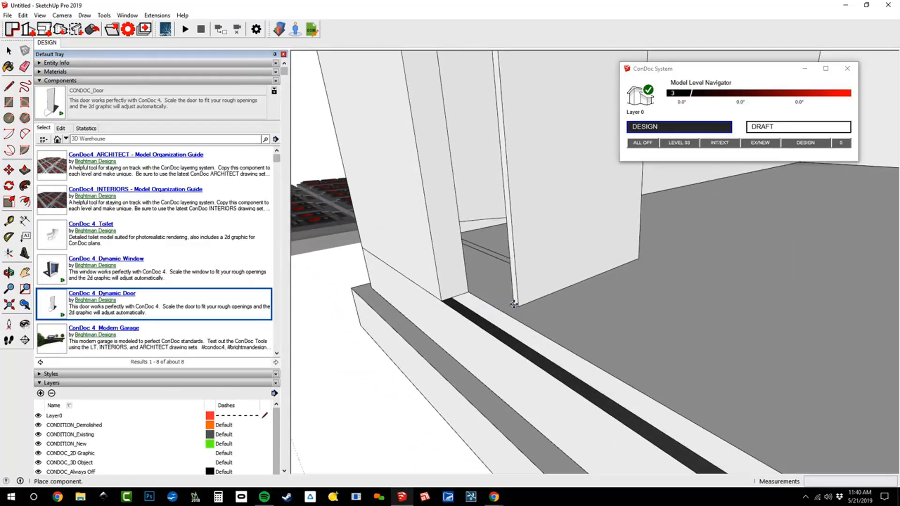
click(514, 304)
key(q)
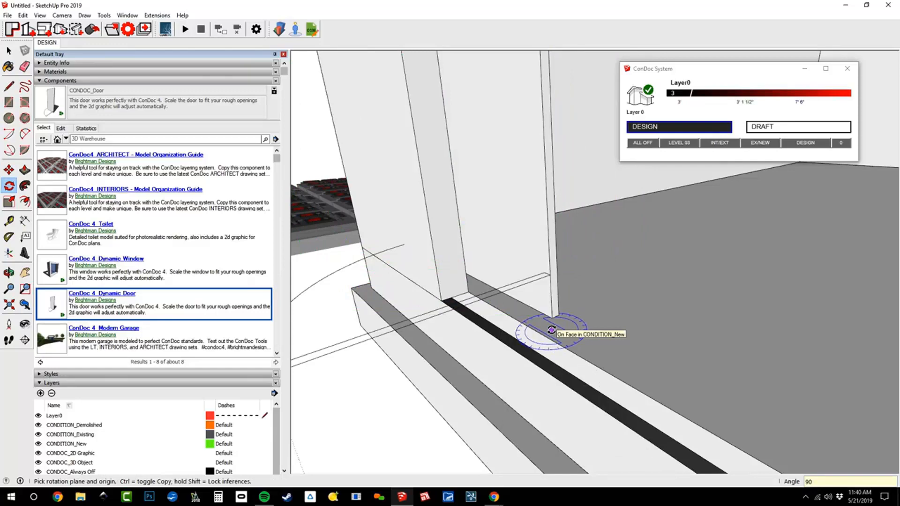
Copy the door 3' along the wall so the second leaf stands beside the first.
key(h)
drag(687, 410, 599, 354)
key(o)
scroll(635, 373, up, 3)
key(m)
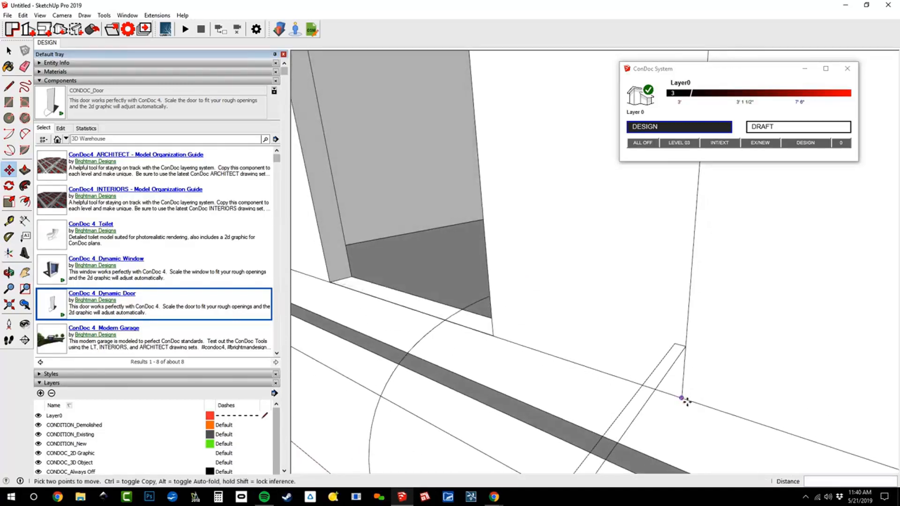
click(682, 399)
key(ctrl)
middle_drag(683, 396, 597, 380)
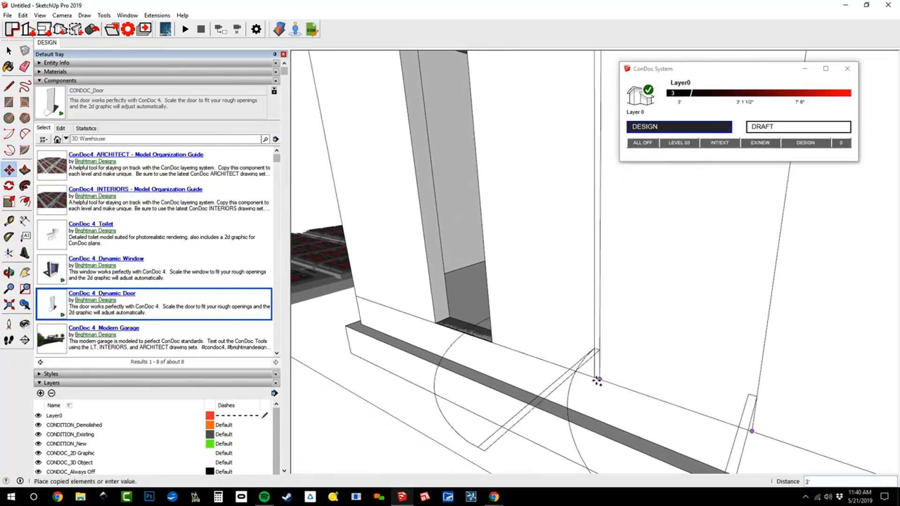
click(596, 379)
Mirror the copied door along its width with the Scale tool to form a double door, undoing any oversized scaling.
scroll(594, 379, down, 3)
key(s)
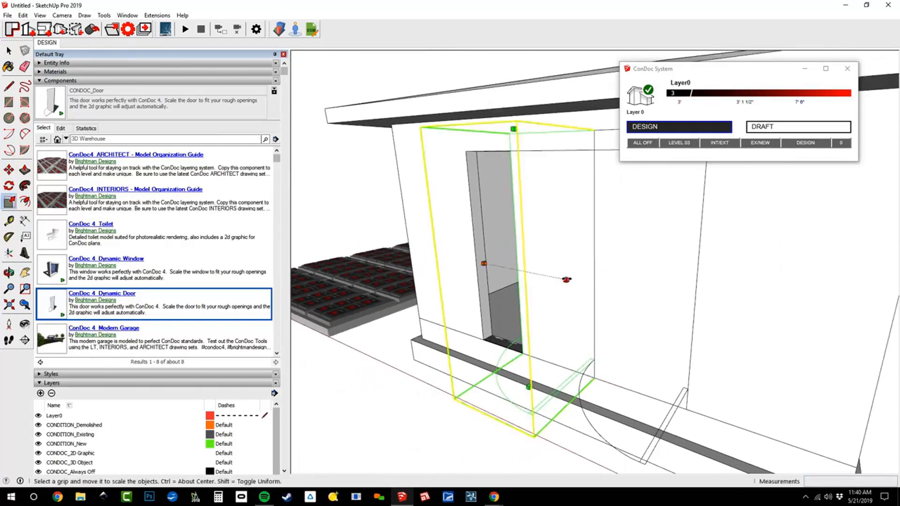
click(566, 279)
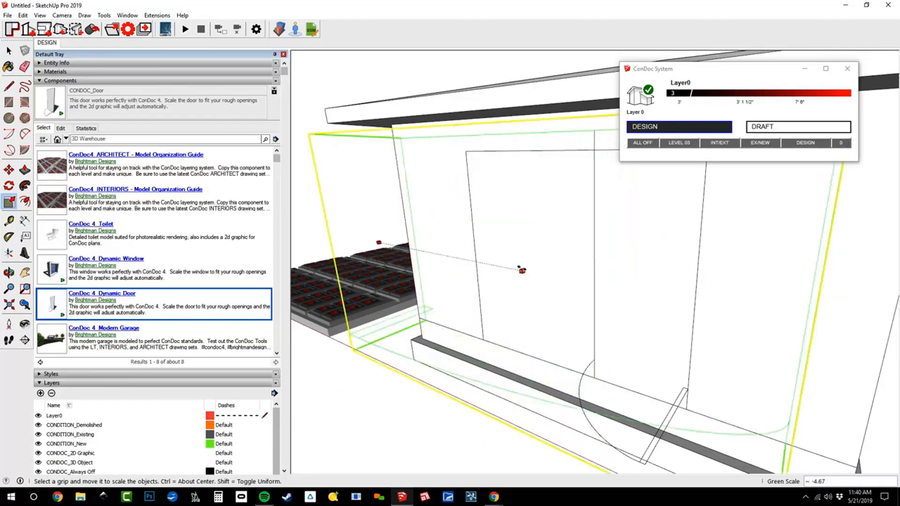
click(567, 247)
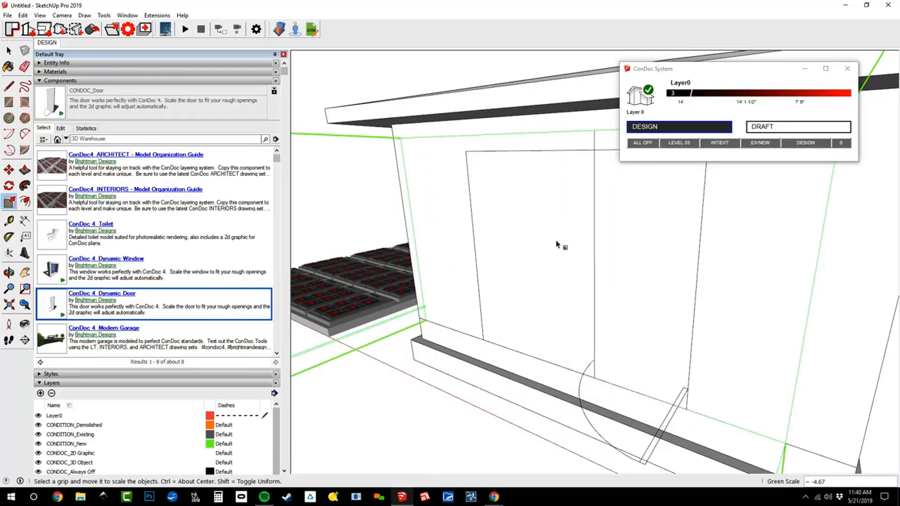
key(ctrl+z)
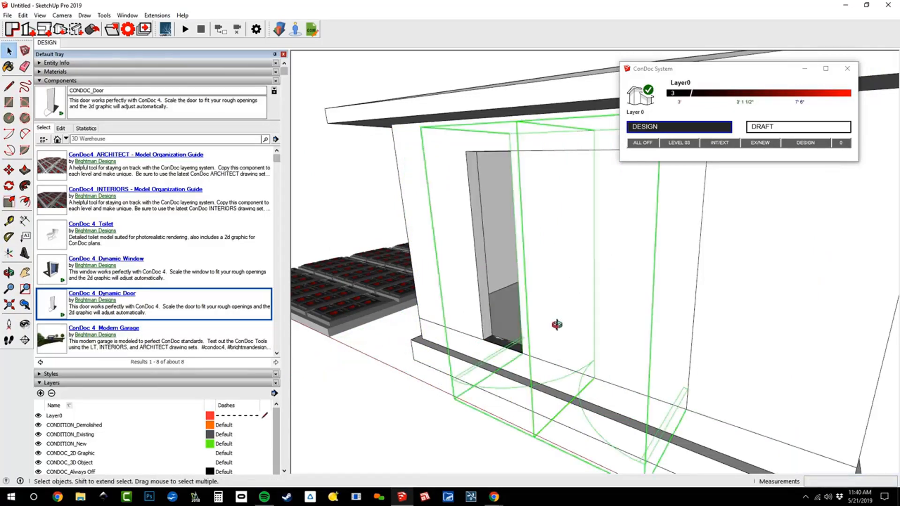
Scale both doors together along the red axis by about 1.33 so the pair spans the full width of the opening.
middle_drag(557, 325, 653, 360)
scroll(653, 360, down, 2)
key(s)
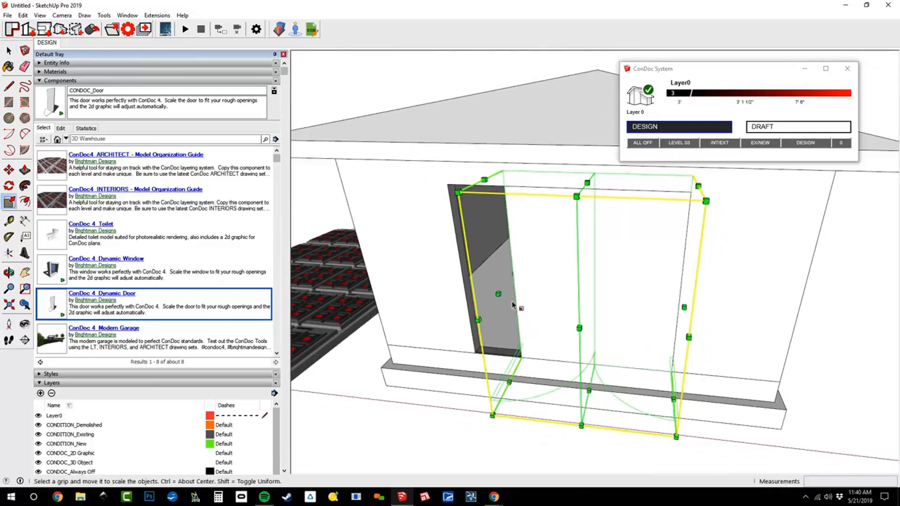
drag(498, 293, 433, 299)
scroll(512, 337, up, 3)
drag(550, 320, 459, 385)
scroll(512, 337, down, 2)
scroll(477, 374, up, 2)
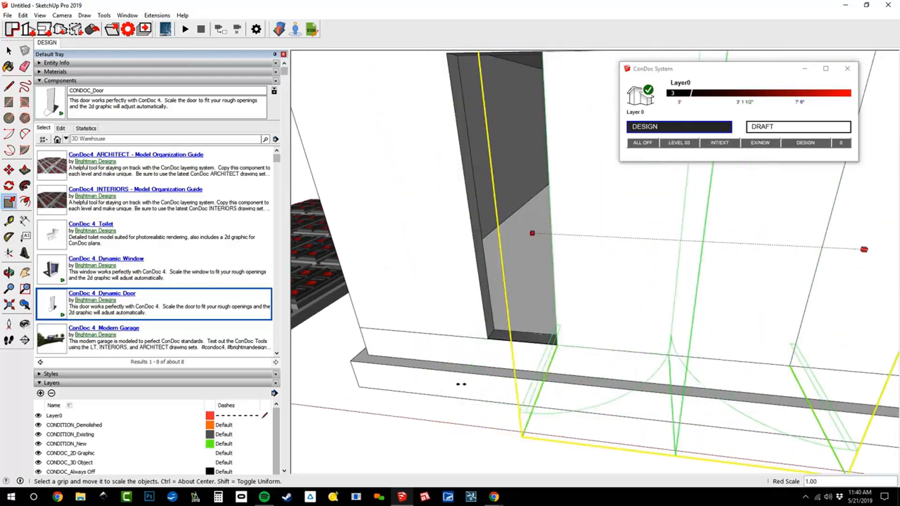
drag(529, 374, 487, 389)
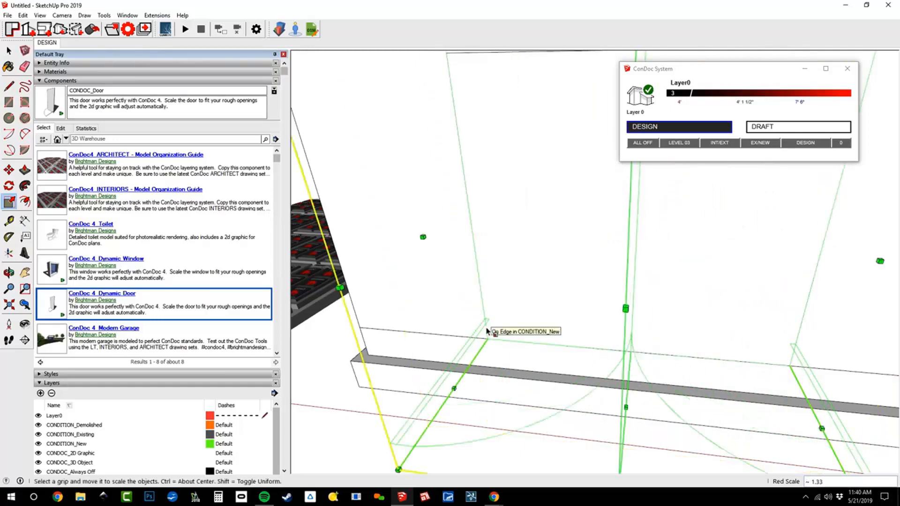
Scale the double door vertically to a height of 7' to match the top of the opening.
middle_drag(487, 389, 635, 278)
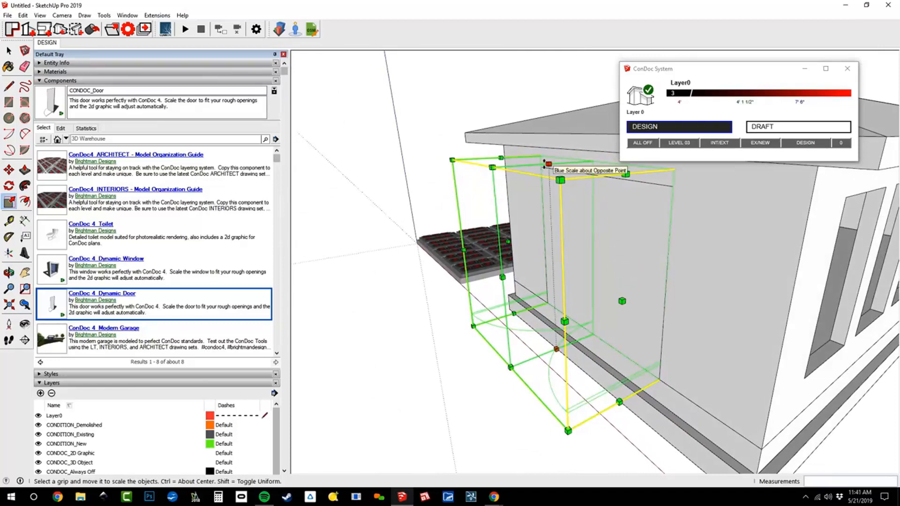
drag(545, 164, 558, 172)
scroll(553, 281, down, 4)
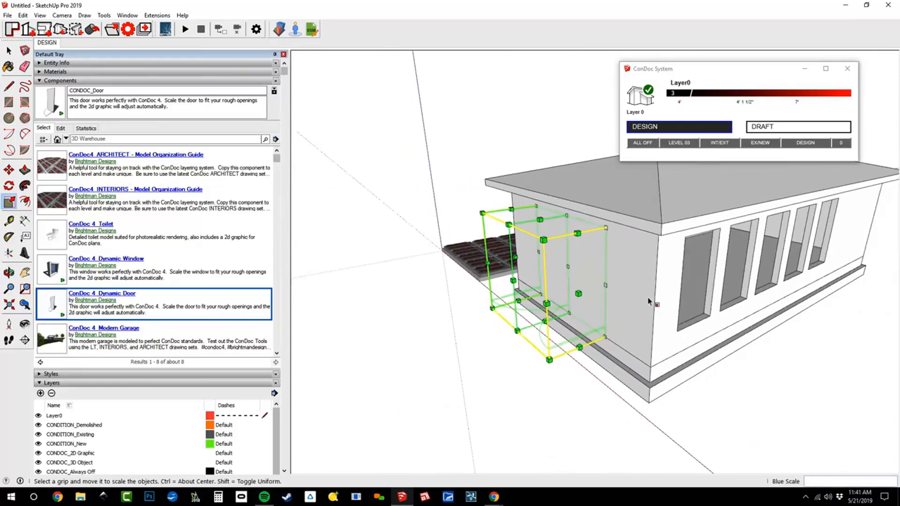
Insert the ConDoc 4 Dynamic Window component on the sill of the first window opening in the long wall.
middle_drag(649, 301, 430, 328)
scroll(605, 332, up, 3)
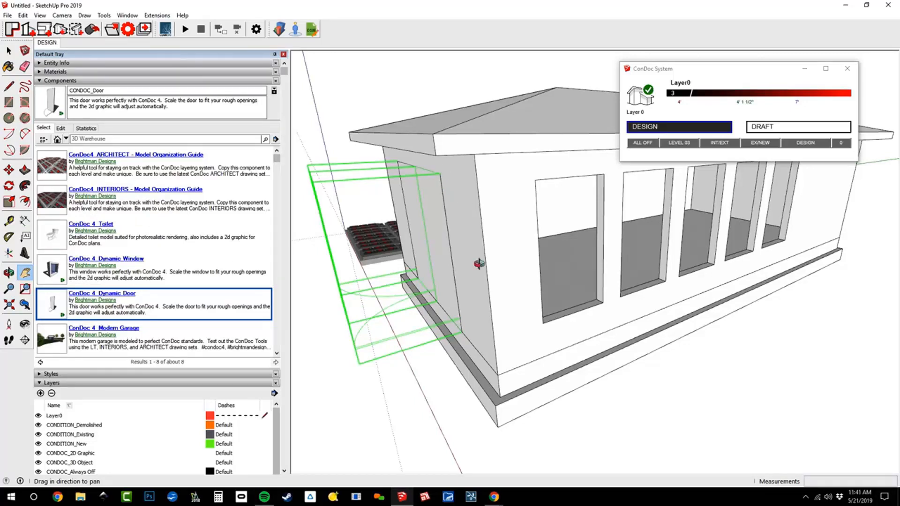
middle_drag(479, 264, 486, 288)
click(56, 271)
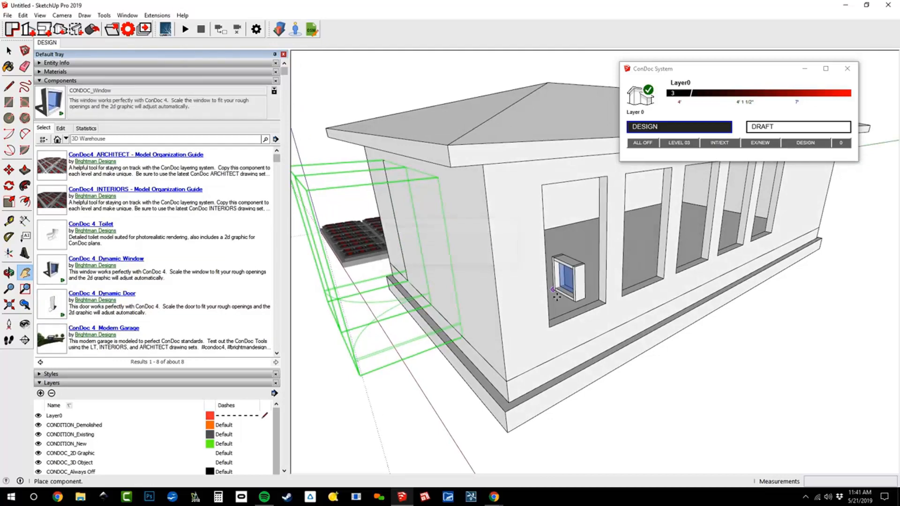
scroll(572, 310, up, 5)
click(571, 310)
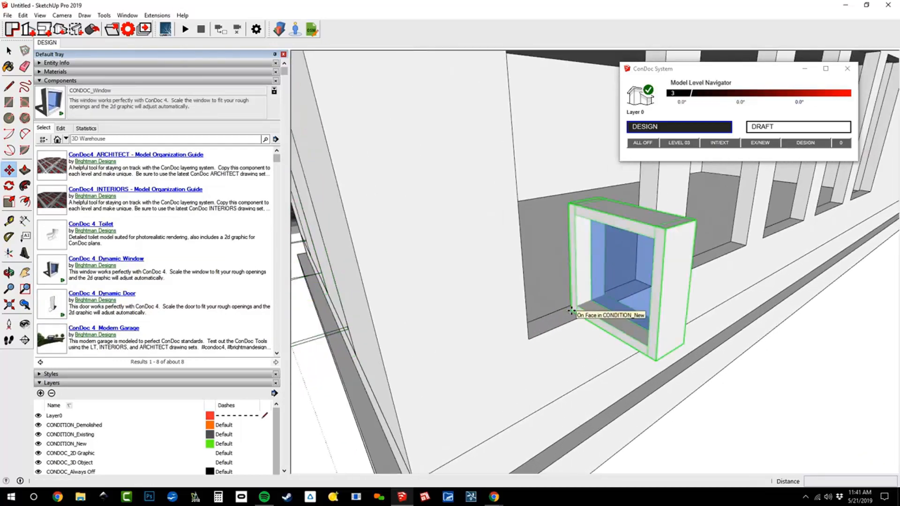
Rotate the window component 90 degrees about its base corner so it faces along the long wall.
key(q)
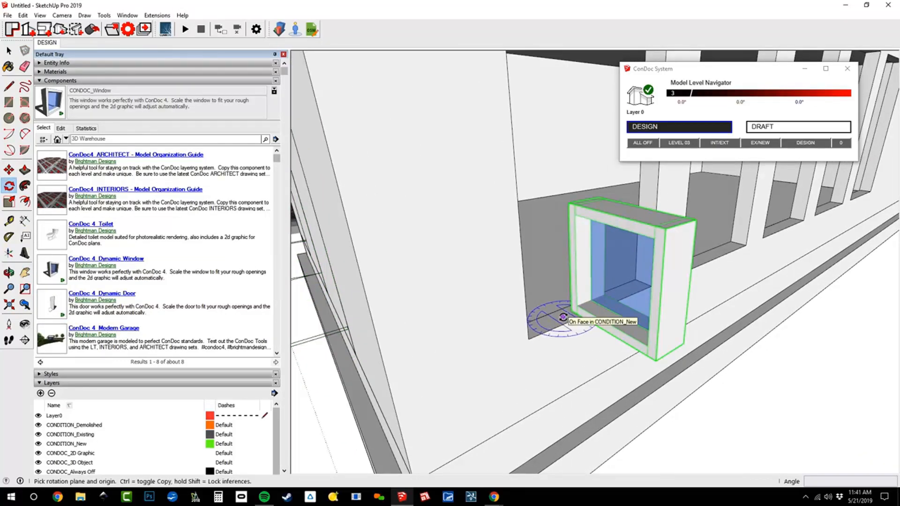
click(563, 317)
click(647, 336)
click(666, 322)
text(90)
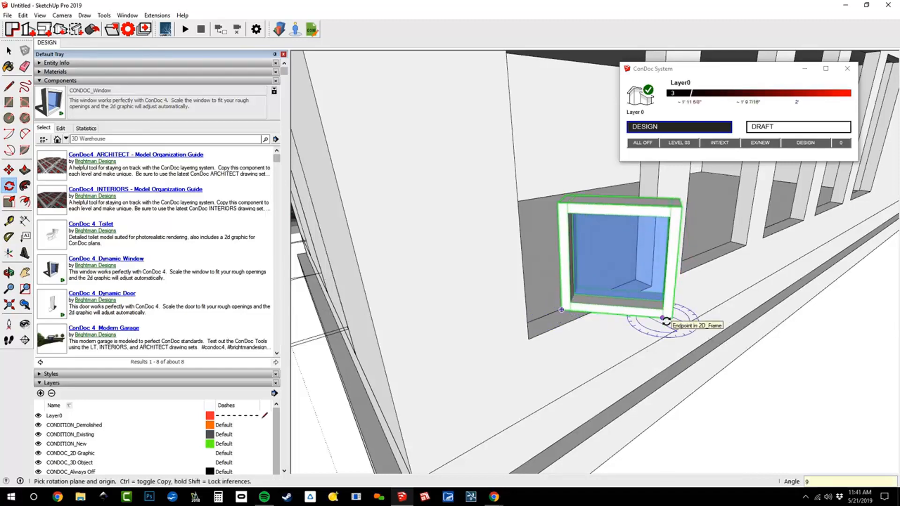
key(Return)
Move the window component by its lower front corner to the matching outer corner of the first opening.
key(m)
scroll(554, 309, up, 2)
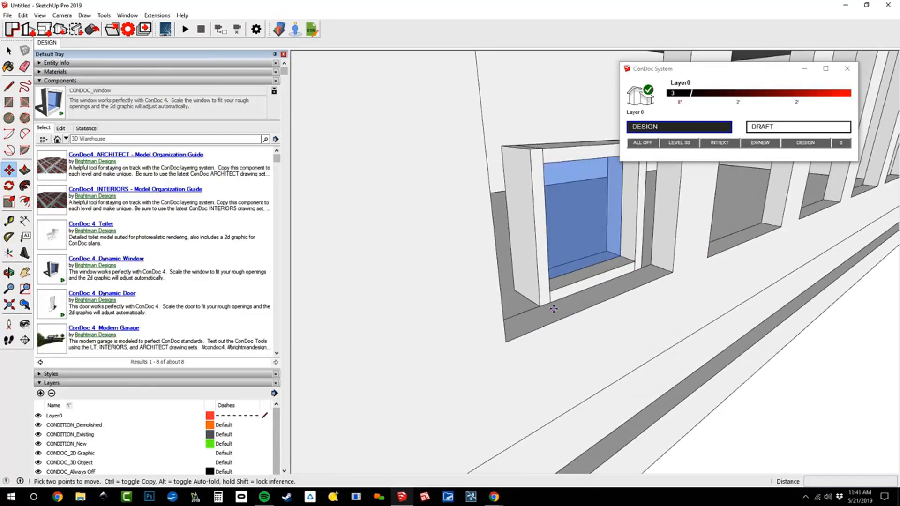
click(547, 305)
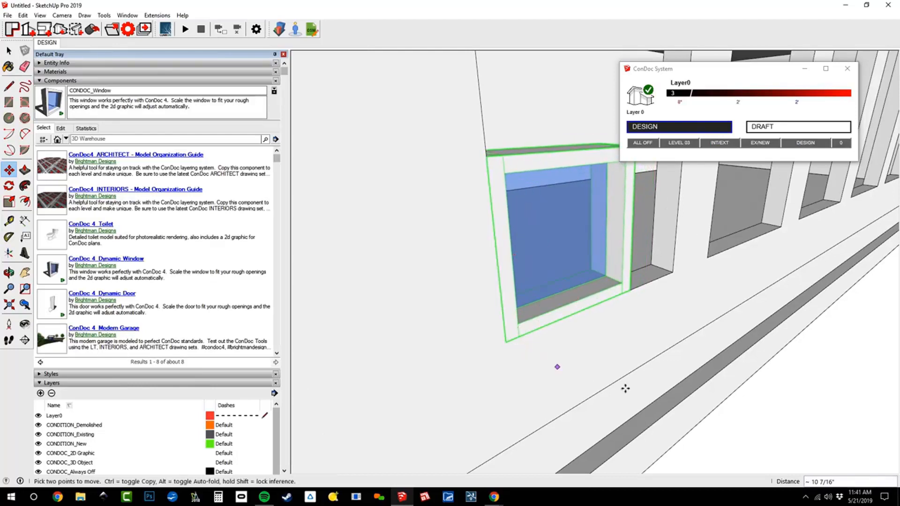
Scale the window component's width to 3' so it reaches the far lower corner of the first opening.
middle_drag(625, 388, 545, 375)
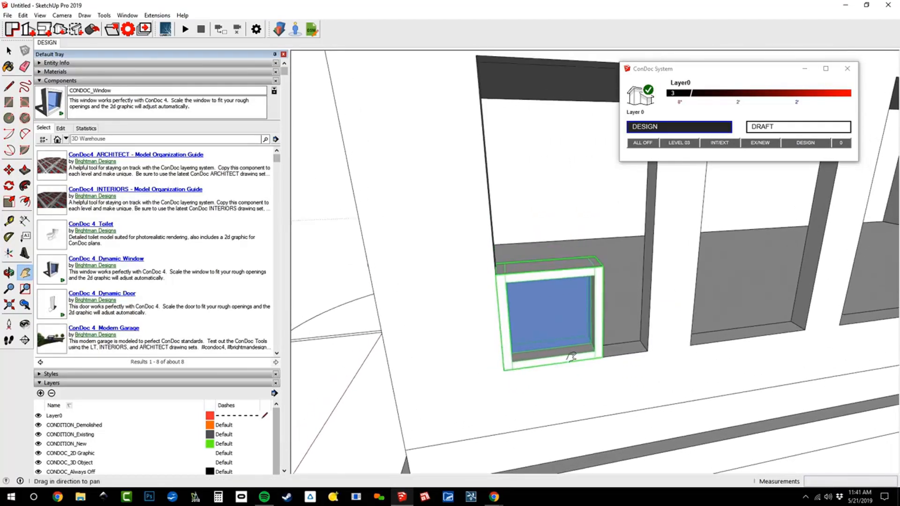
key(s)
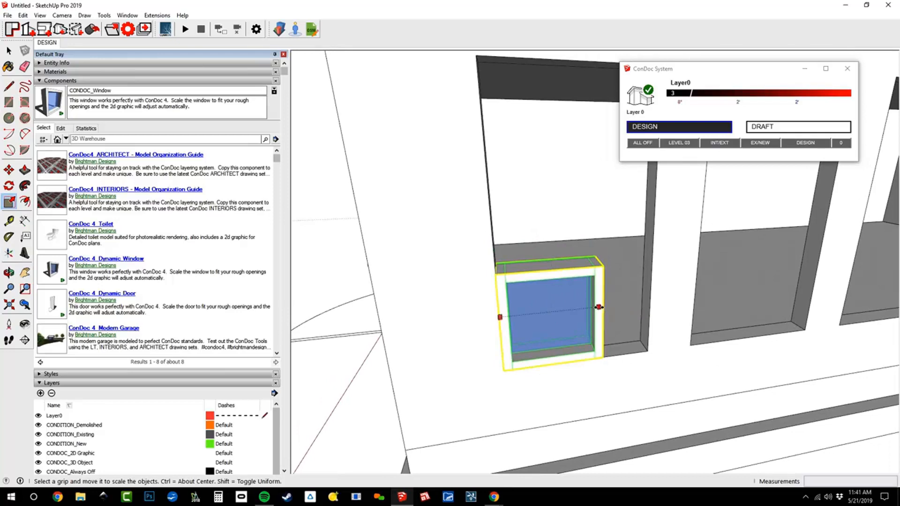
click(599, 307)
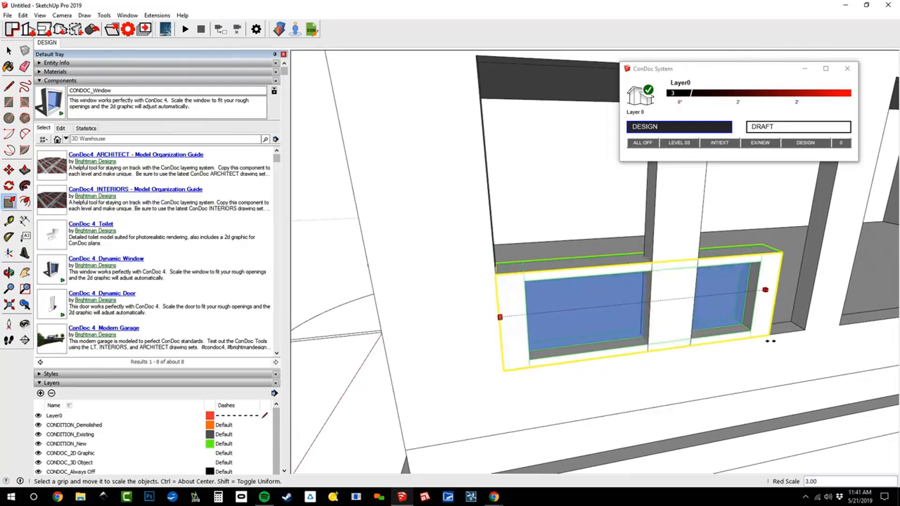
click(647, 351)
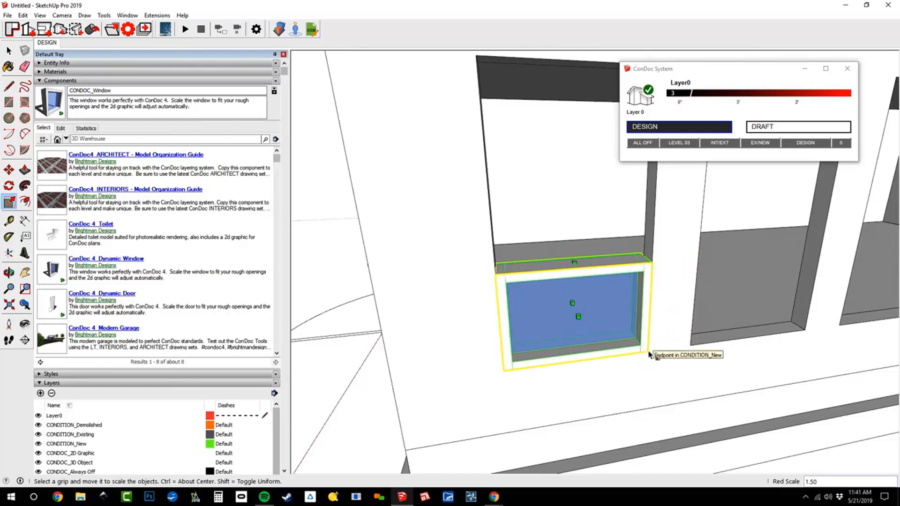
Scale the window component's height to 5' 6" to match the top corner of the opening.
shift+middle_drag(659, 278, 654, 350)
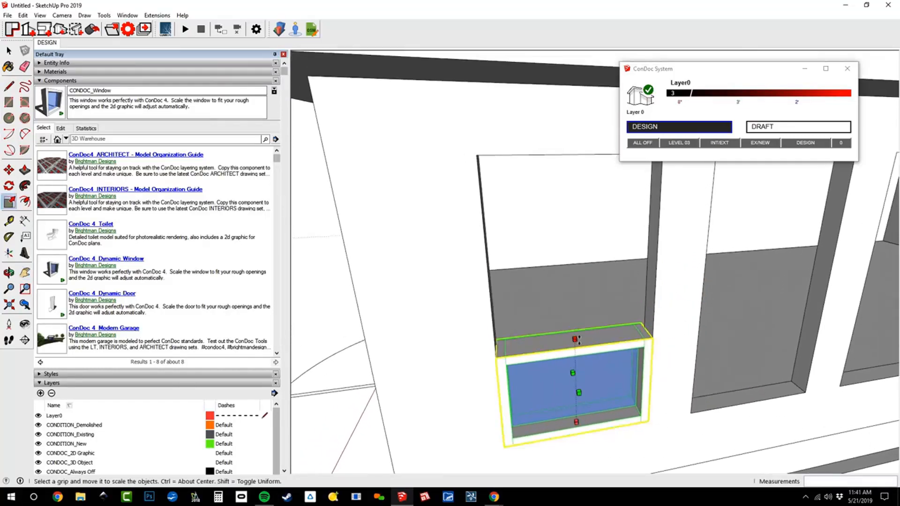
click(576, 338)
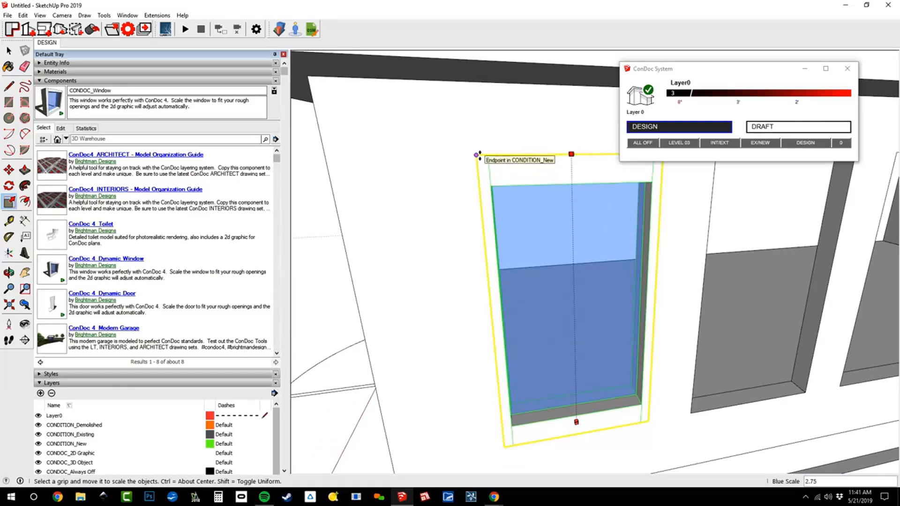
click(478, 155)
scroll(545, 274, down, 2)
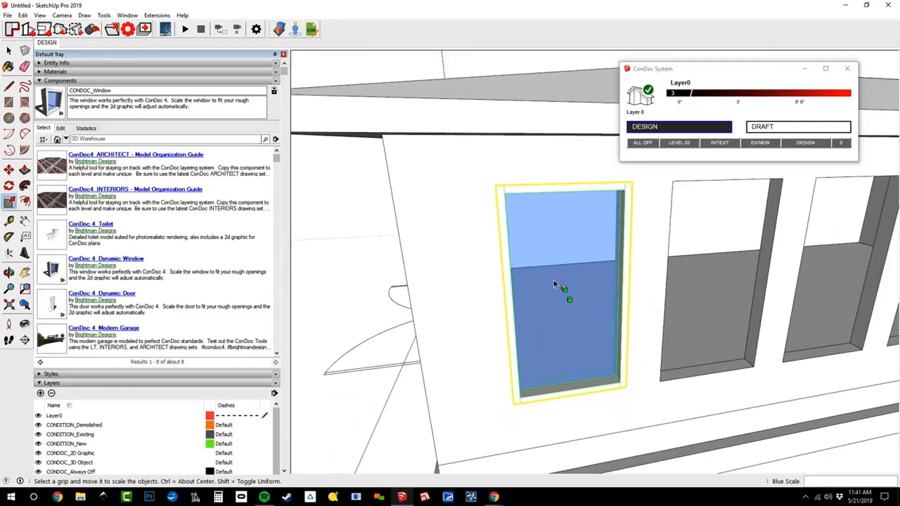
Scale the window component's depth to 5 1/2" so it ends at the inner face of the wall.
middle_drag(558, 356, 603, 300)
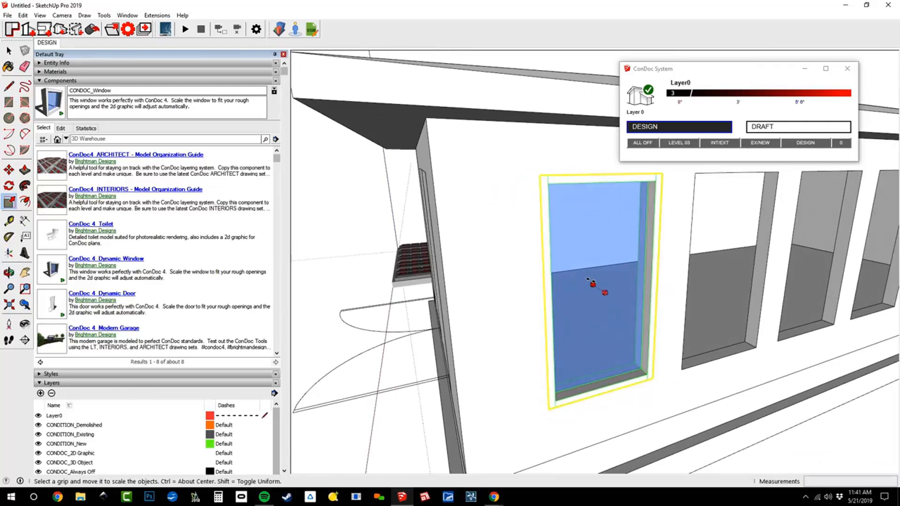
click(604, 295)
scroll(697, 201, down, 2)
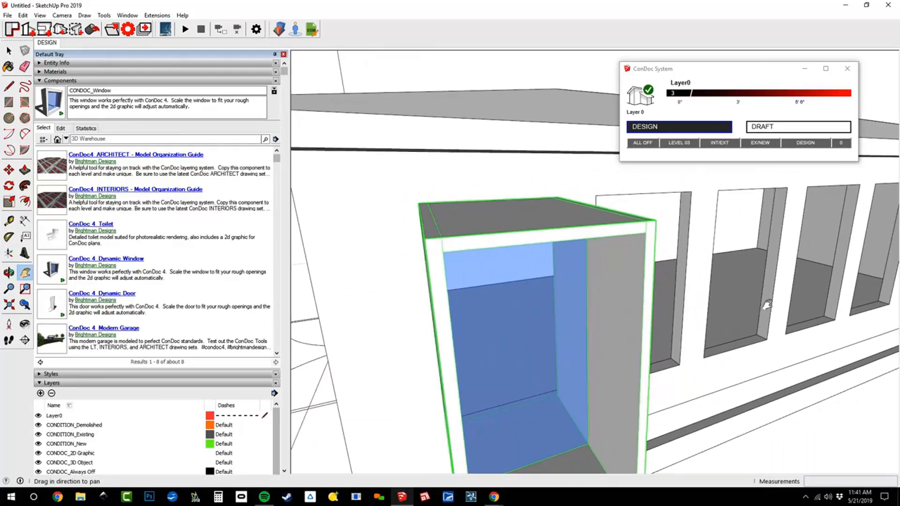
scroll(753, 343, up, 5)
scroll(753, 342, down, 6)
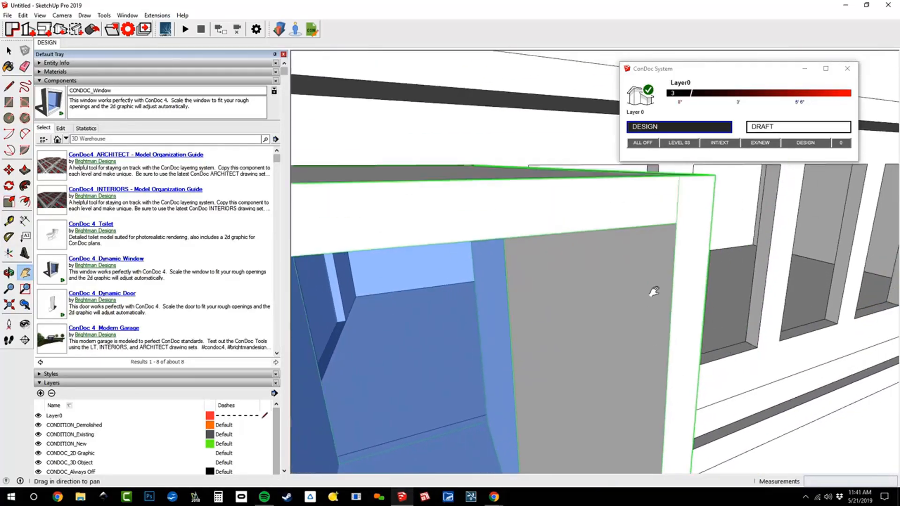
shift+middle_drag(653, 298, 824, 375)
scroll(650, 296, up, 8)
key(t)
click(595, 245)
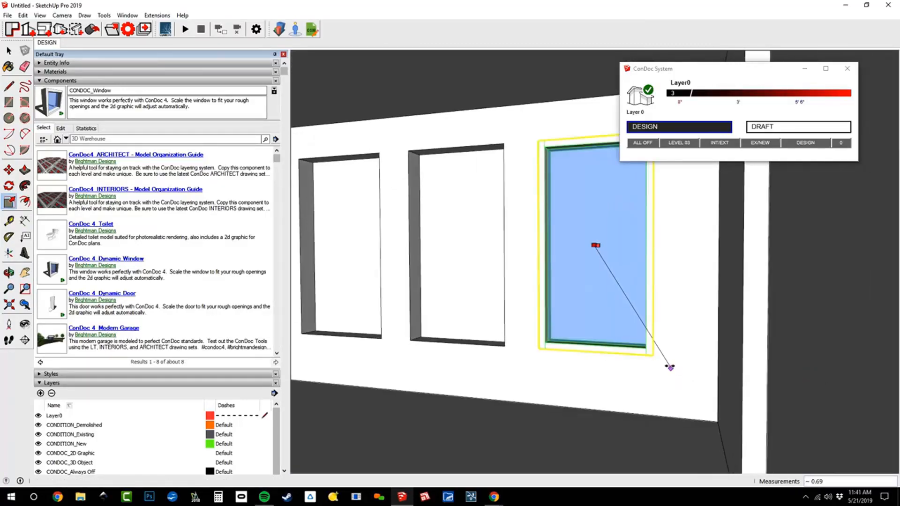
mouse_move(671, 370)
middle_down()
mouse_move(683, 327)
mouse_move(685, 363)
middle_up()
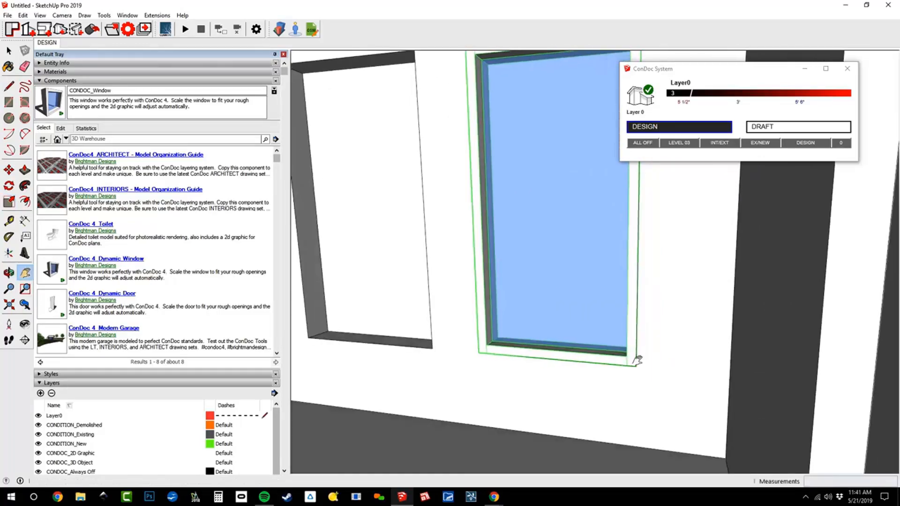
Copy the window by its lower outer corner to the second opening, 4' away, and array the copy 4x across the remaining openings.
middle_drag(712, 333, 565, 333)
key(m)
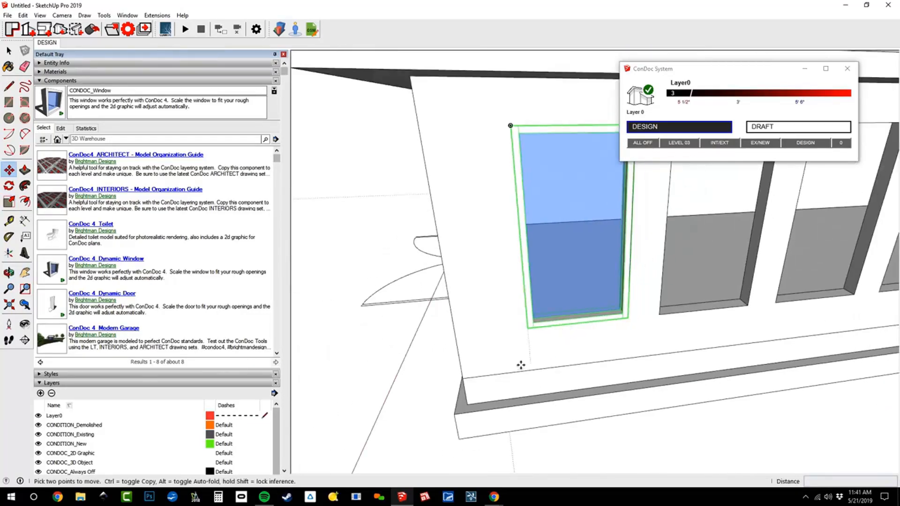
click(528, 330)
key(ctrl)
click(660, 315)
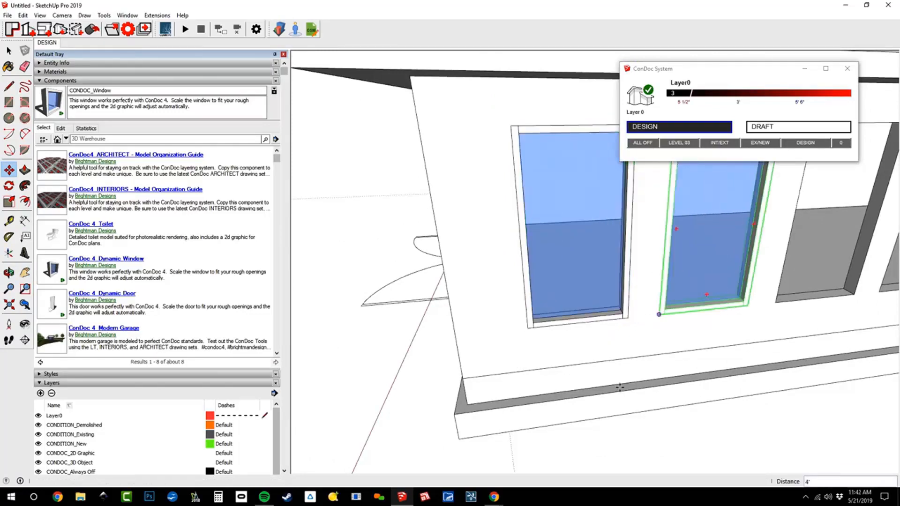
scroll(462, 363, down, 3)
scroll(462, 362, down, 2)
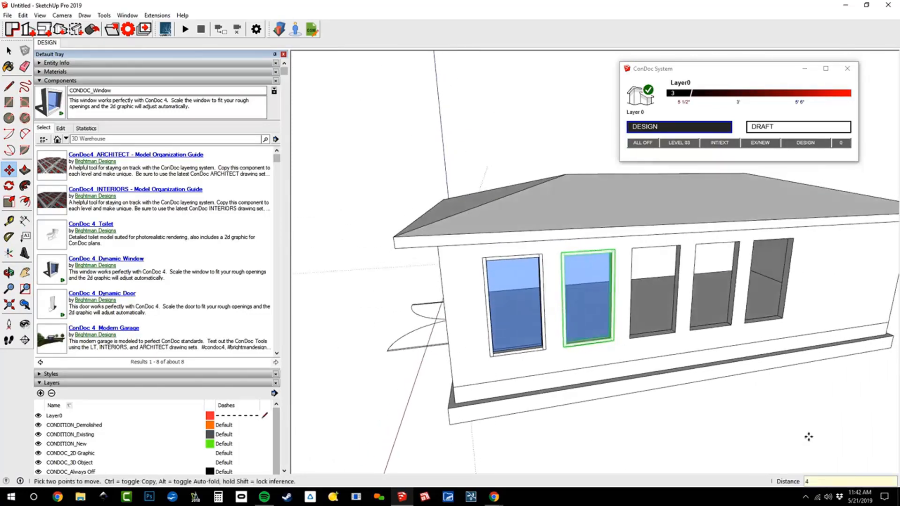
key(Return)
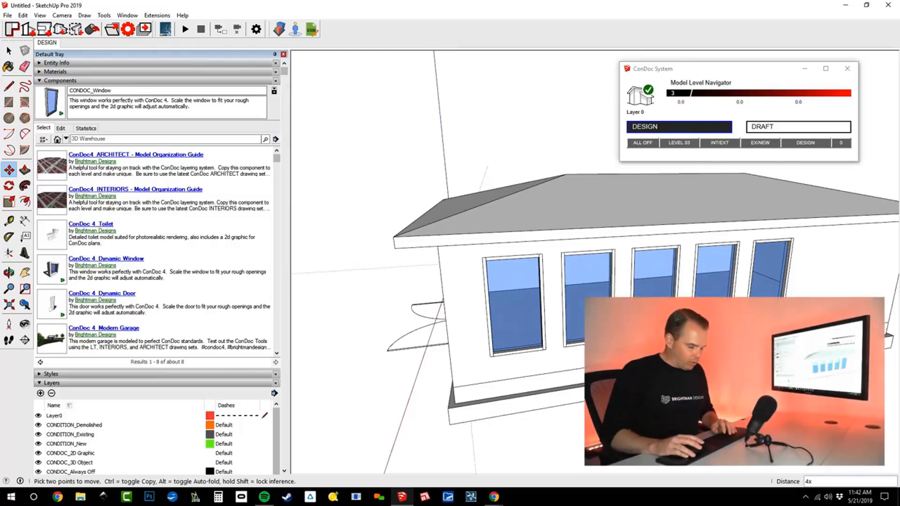
Select all five window components in the long wall and cut them from Layer0.
key(space)
middle_drag(515, 281, 595, 287)
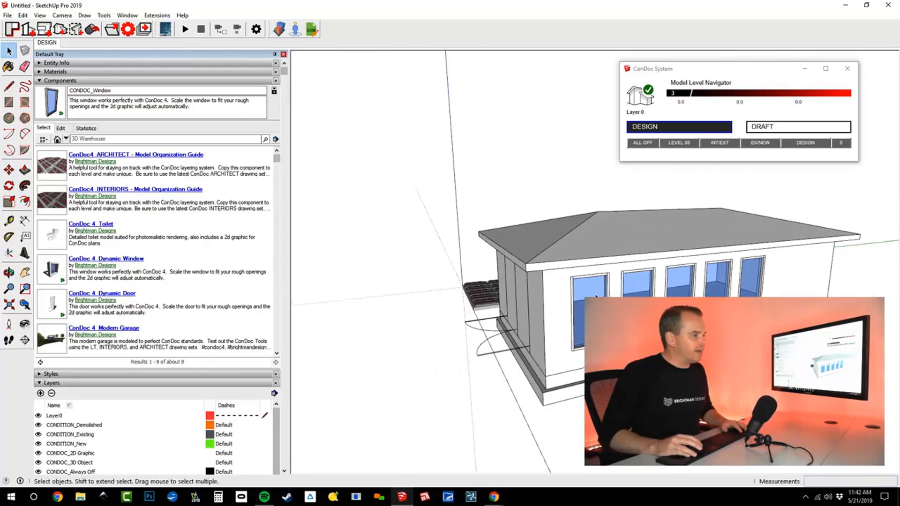
click(596, 296)
click(638, 296)
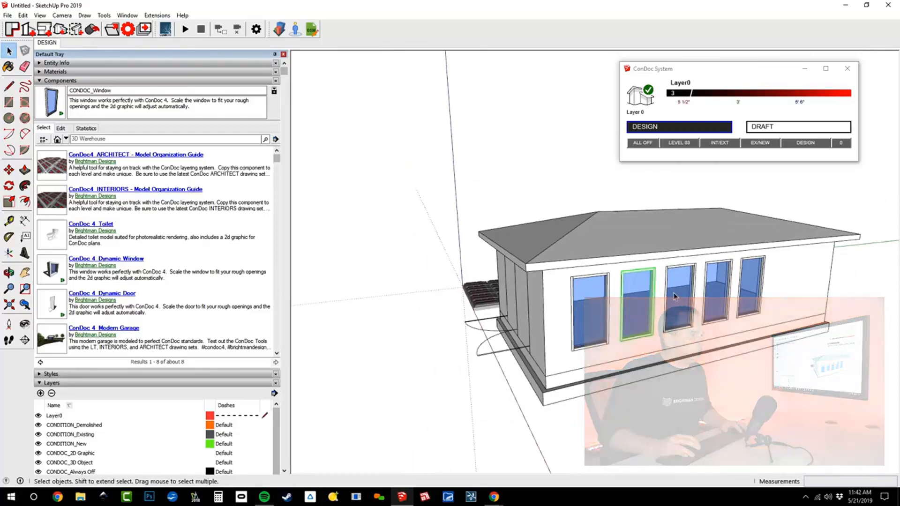
click(674, 296)
click(710, 291)
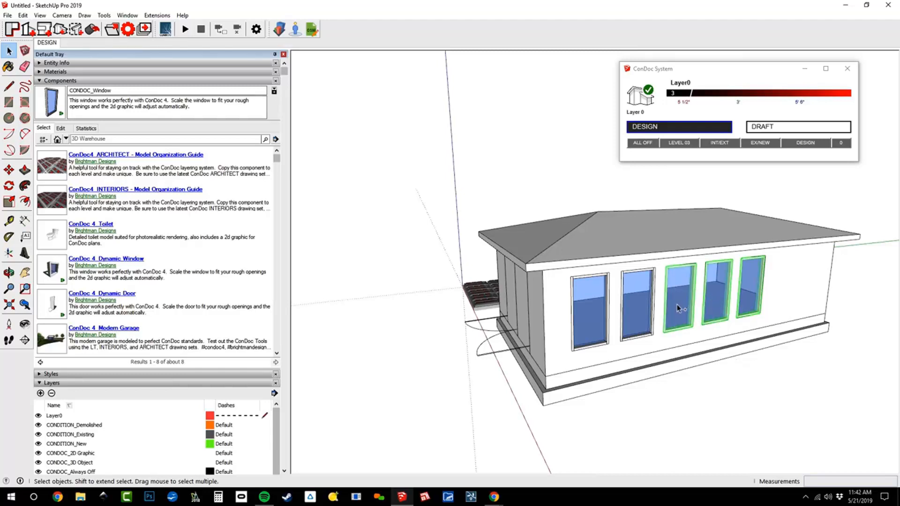
click(673, 420)
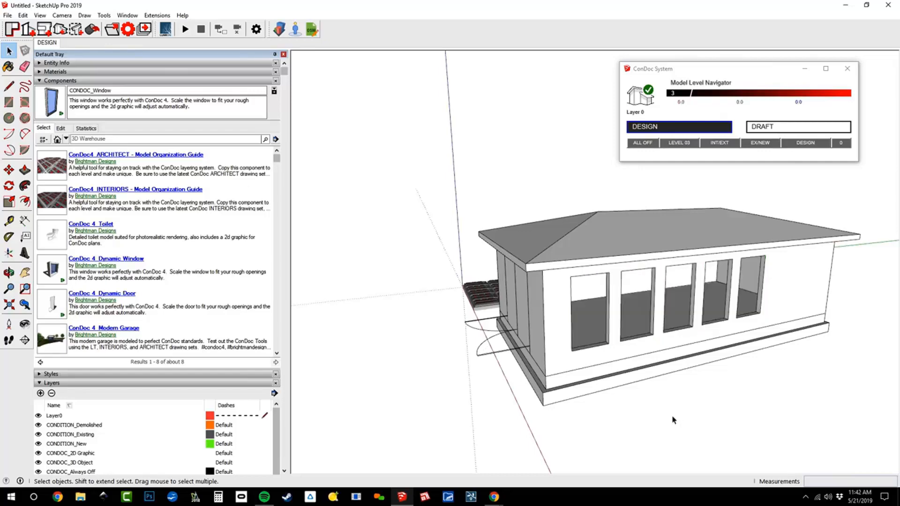
Open the Windows / Exterior / New group in the model organizer and paste the five windows in place.
middle_drag(505, 274, 793, 396)
scroll(474, 387, up, 4)
shift+middle_drag(474, 387, 598, 302)
scroll(492, 356, up, 2)
double_click(601, 294)
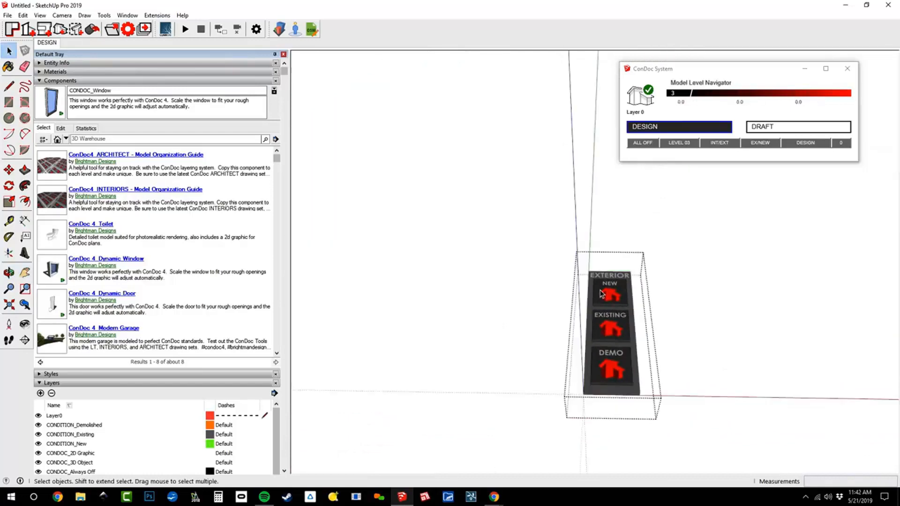
double_click(601, 293)
scroll(602, 294, down, 4)
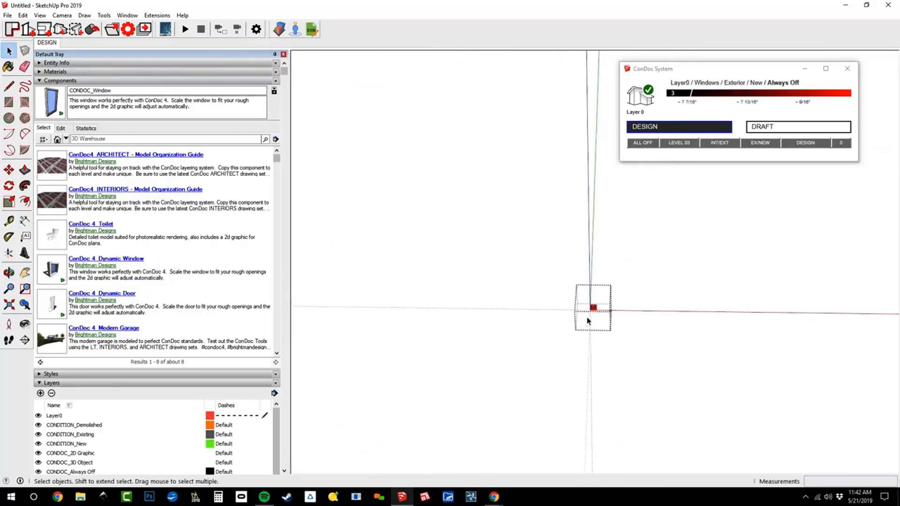
key(Escape)
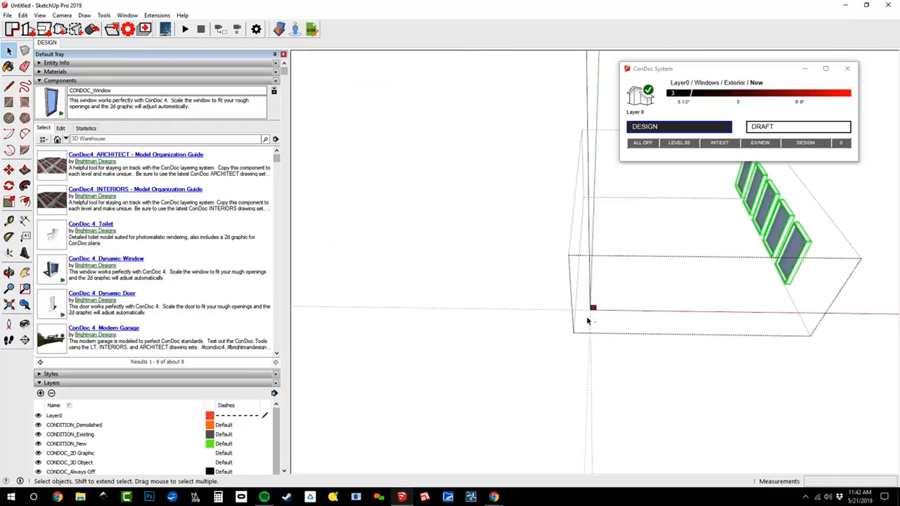
Show the rest of the model around the pasted windows and exit all nested Windows groups.
middle_drag(635, 327, 727, 260)
shift+middle_drag(761, 317, 777, 378)
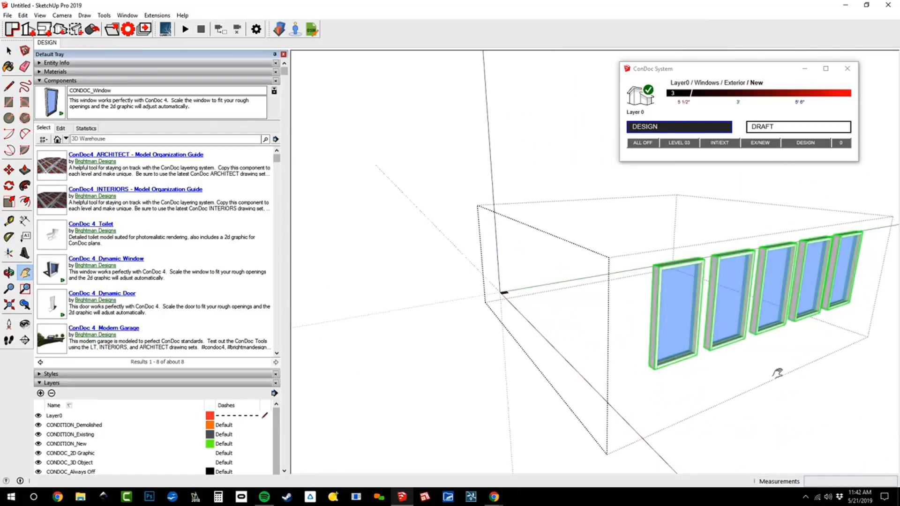
key(i)
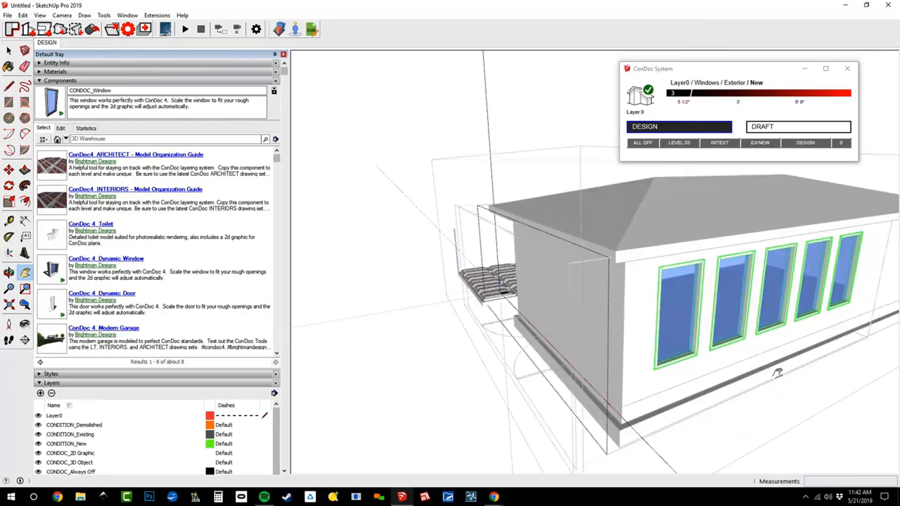
key(Escape)
key(Escape)
key(Escape)
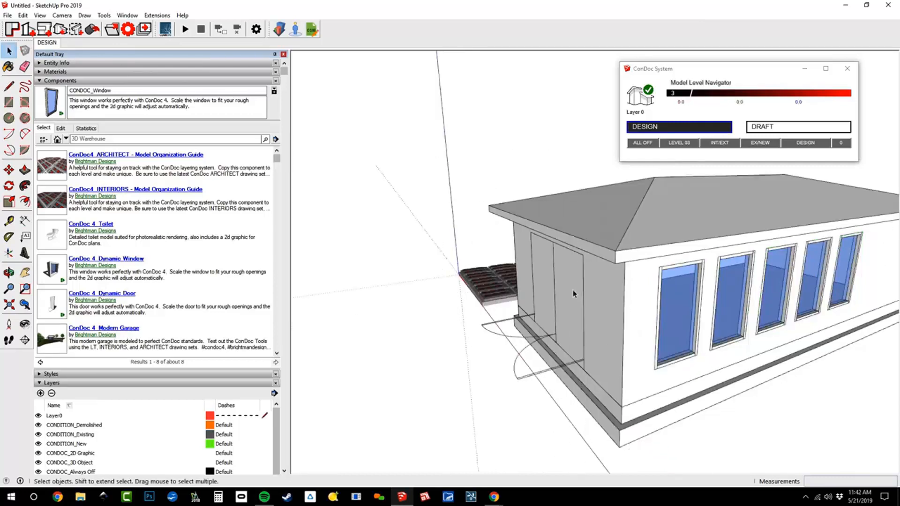
Select both door components in the end wall's opening and cut them from Layer0.
click(563, 283)
shift+click(544, 277)
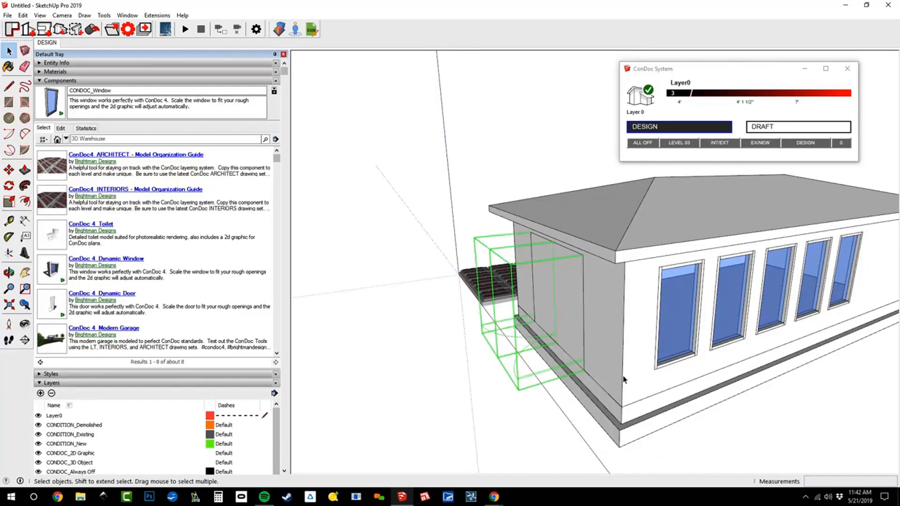
key(Delete)
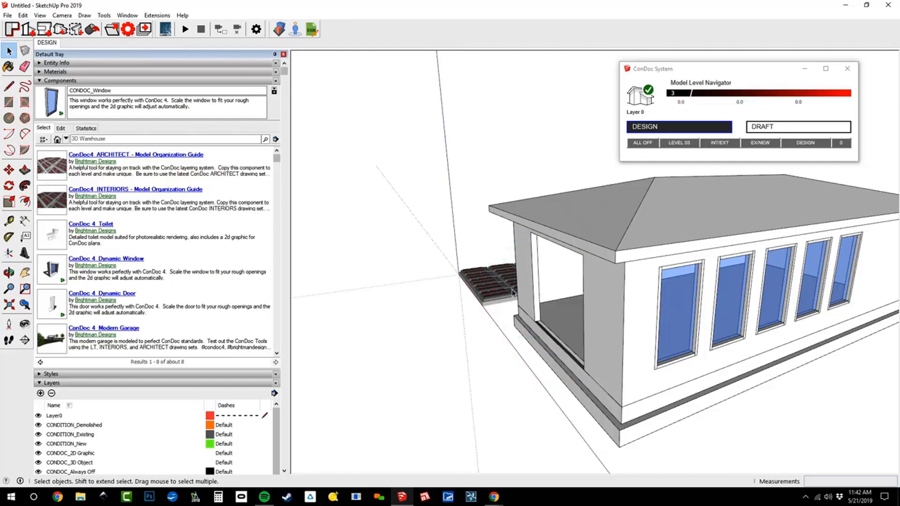
Paste the two doors in place inside the organizer's Doors / Exterior / New group and exit the nested groups.
scroll(513, 293, up, 10)
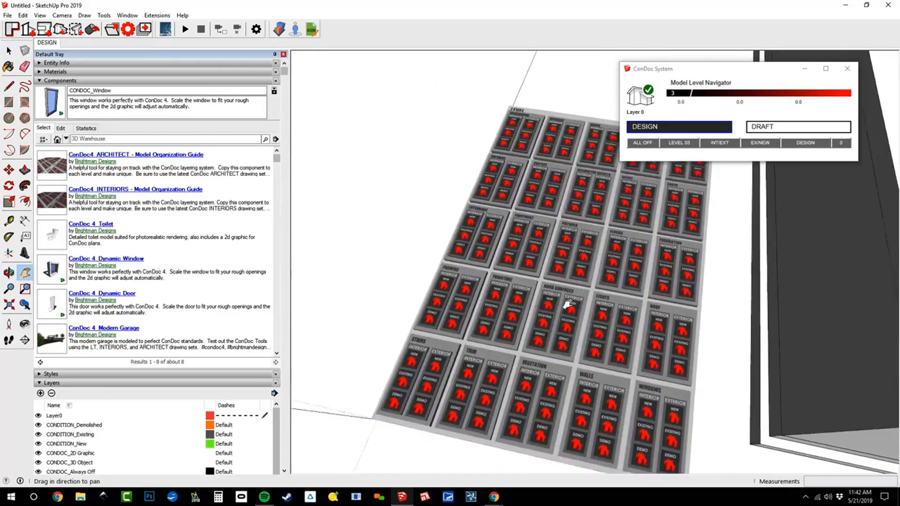
scroll(597, 249, up, 5)
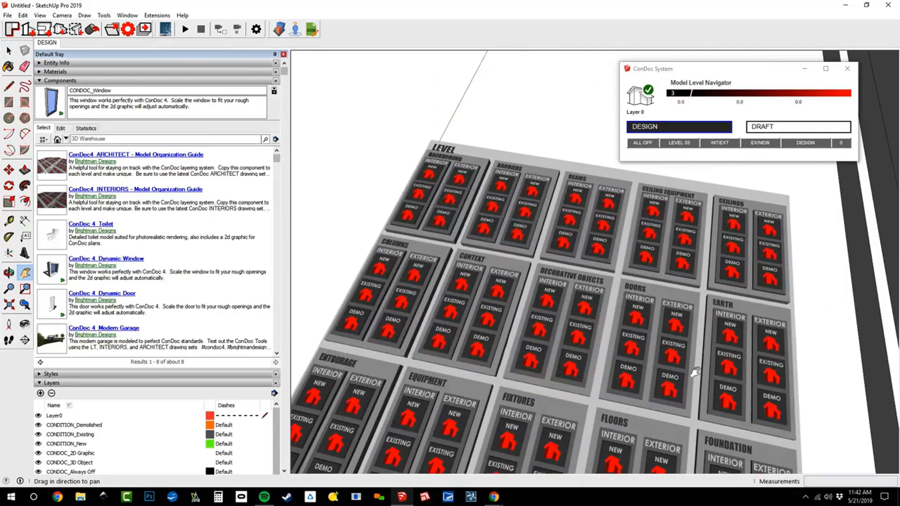
key(space)
double_click(676, 329)
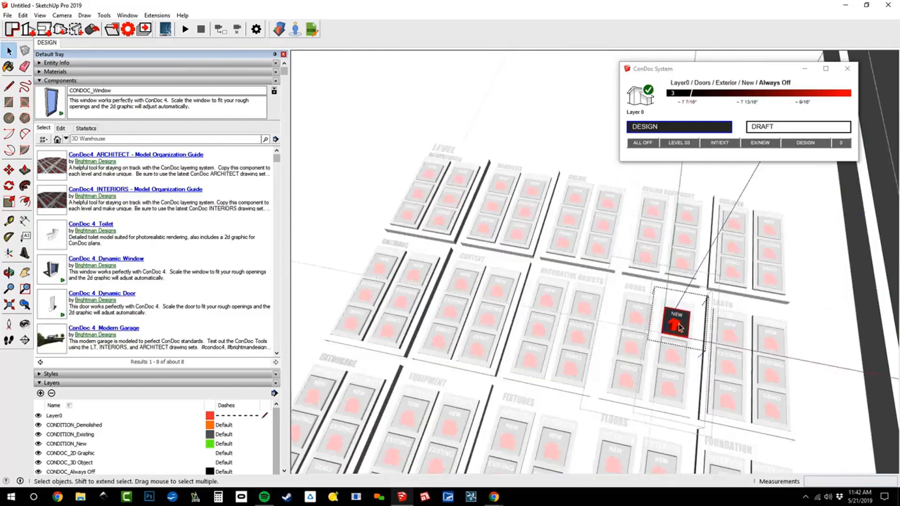
scroll(530, 296, down, 5)
scroll(506, 261, up, 5)
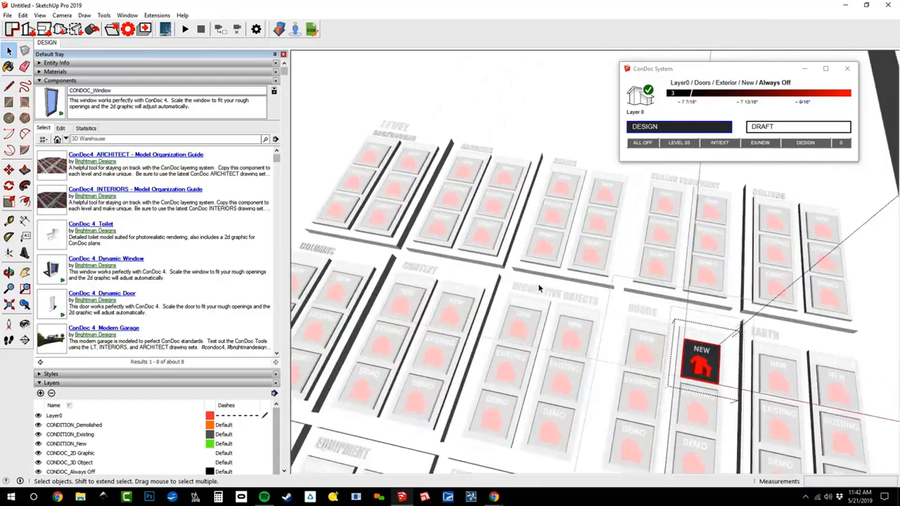
scroll(539, 288, down, 1)
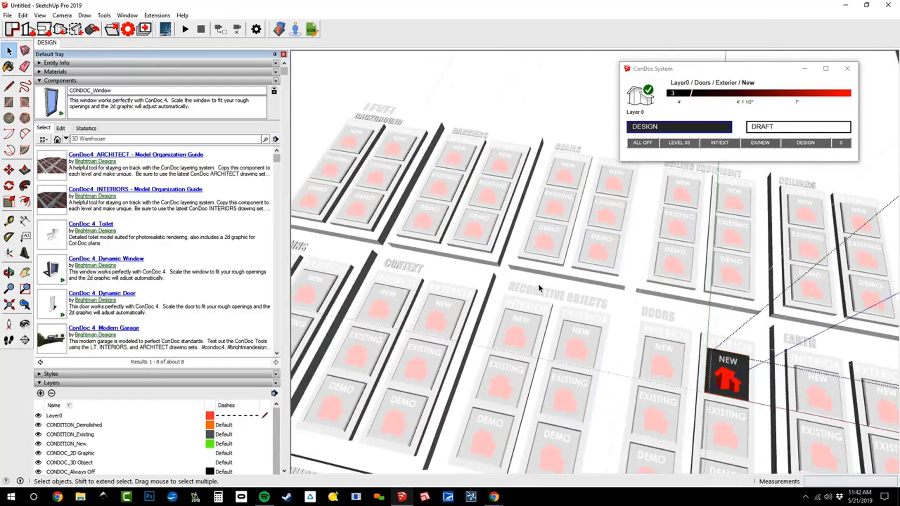
scroll(539, 288, down, 8)
shift+middle_drag(635, 263, 451, 211)
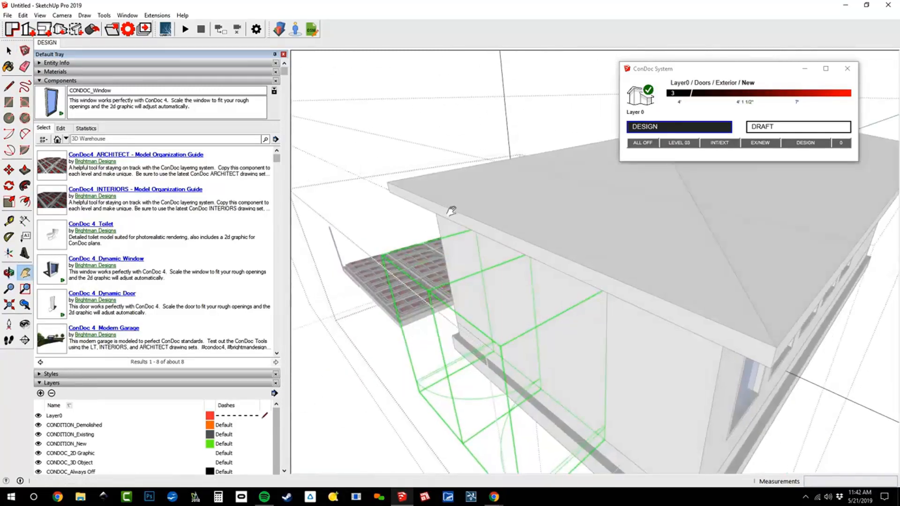
scroll(451, 211, down, 5)
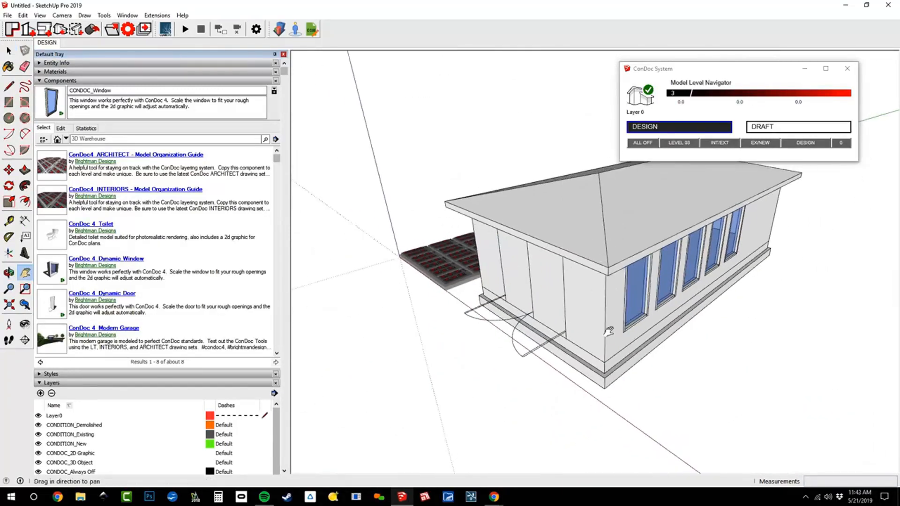
Open the Roof / Exterior / New group and examine how the roof geometry is nested.
middle_drag(609, 331, 630, 294)
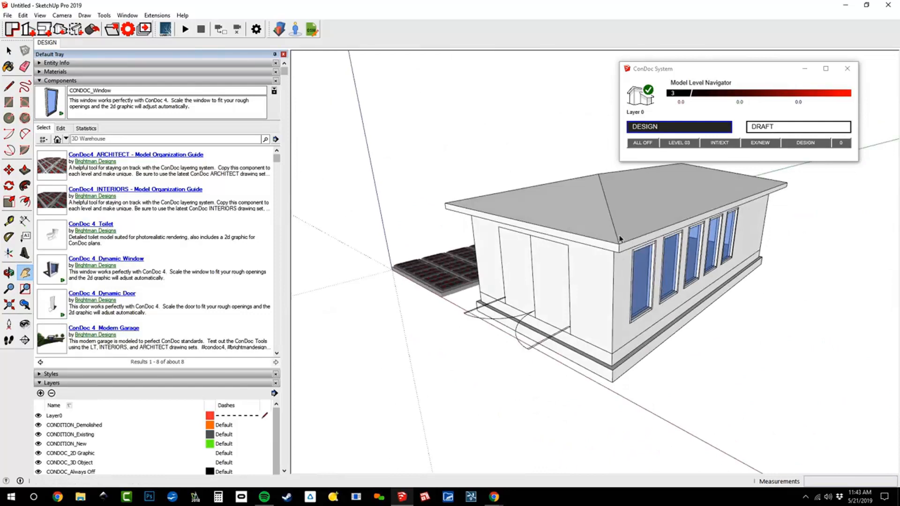
key(space)
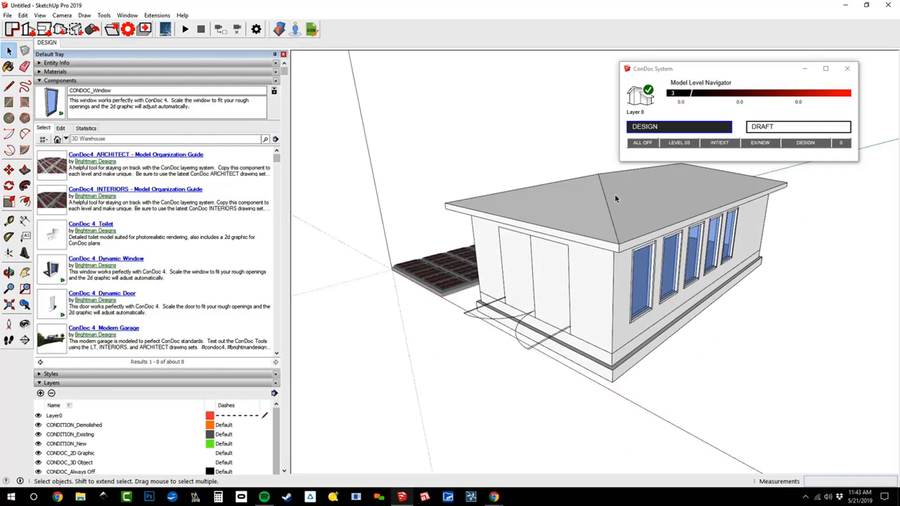
double_click(615, 199)
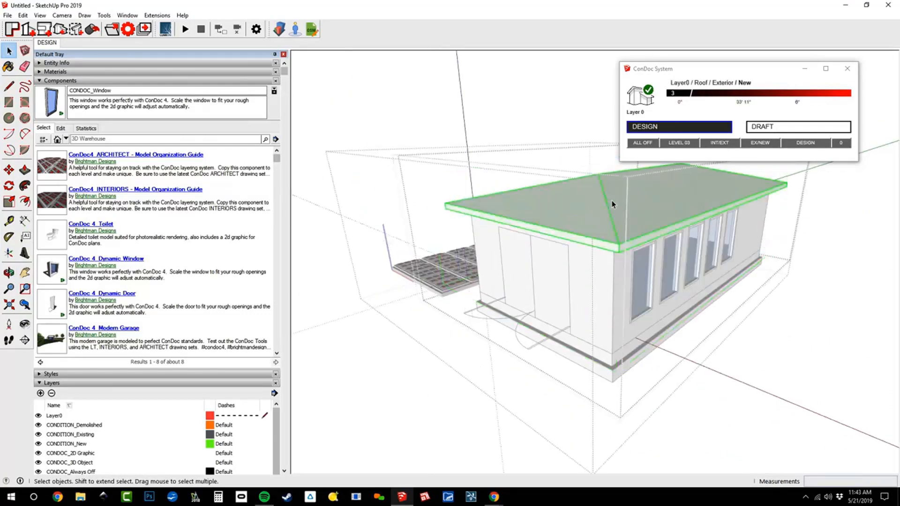
key(h)
middle_drag(634, 308, 657, 276)
key(space)
click(649, 356)
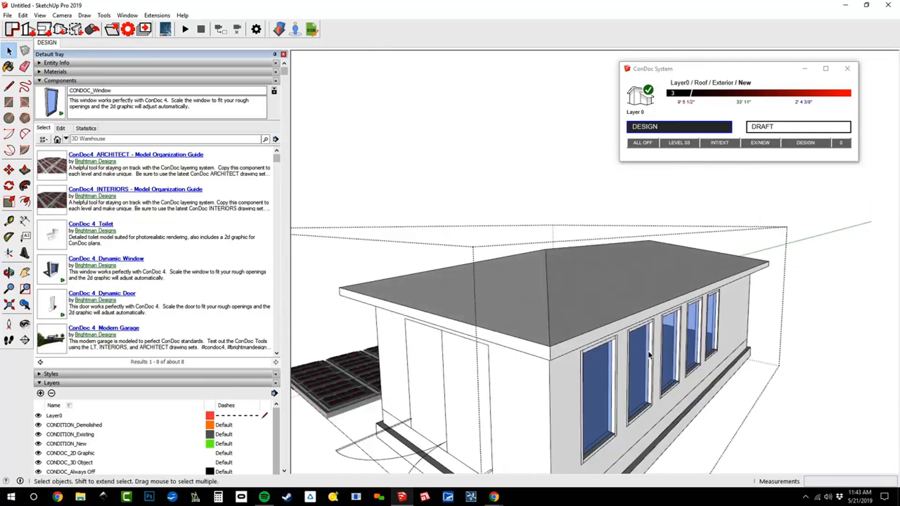
Open the Walls / Exterior / New group and show the entity information for its layer and instance name.
double_click(561, 398)
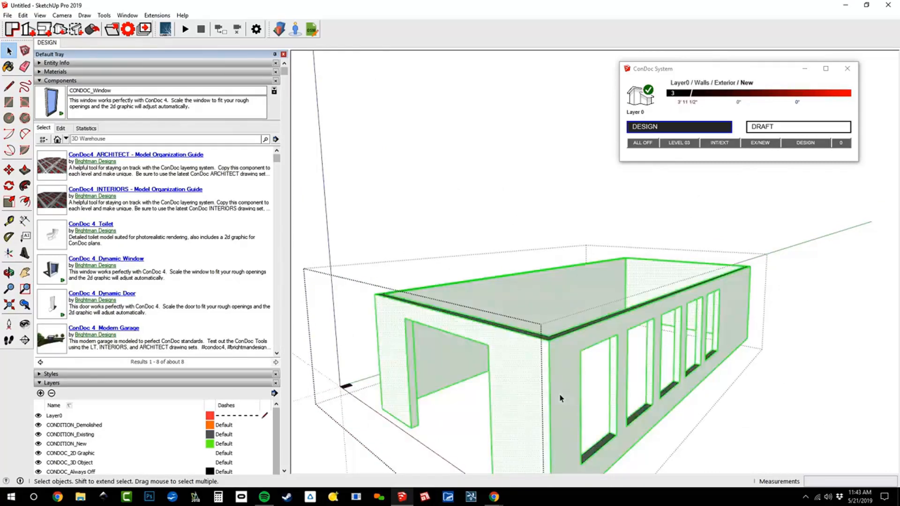
middle_drag(565, 392, 671, 219)
click(579, 182)
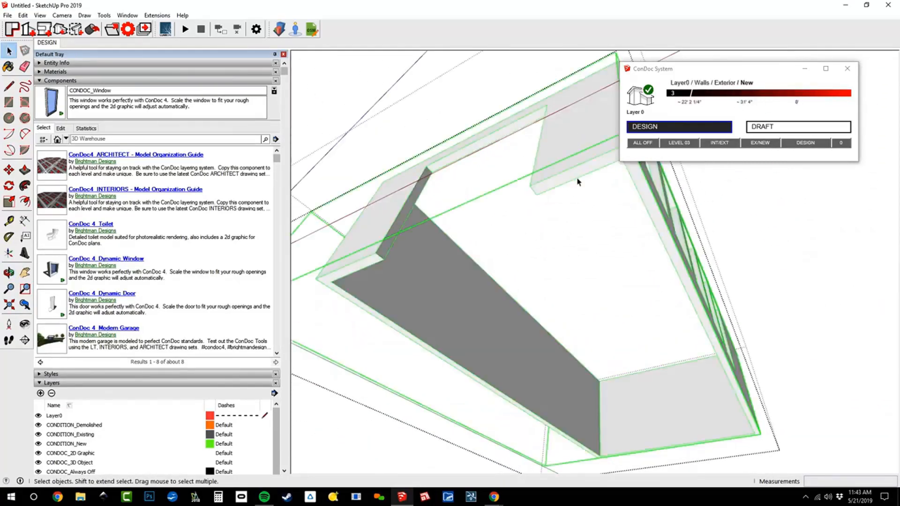
click(163, 63)
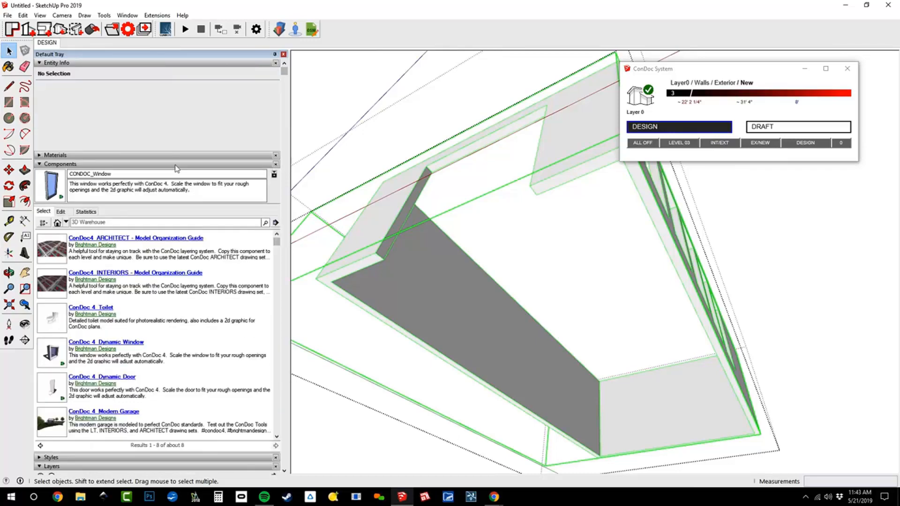
middle_drag(708, 220, 480, 240)
middle_drag(667, 347, 553, 315)
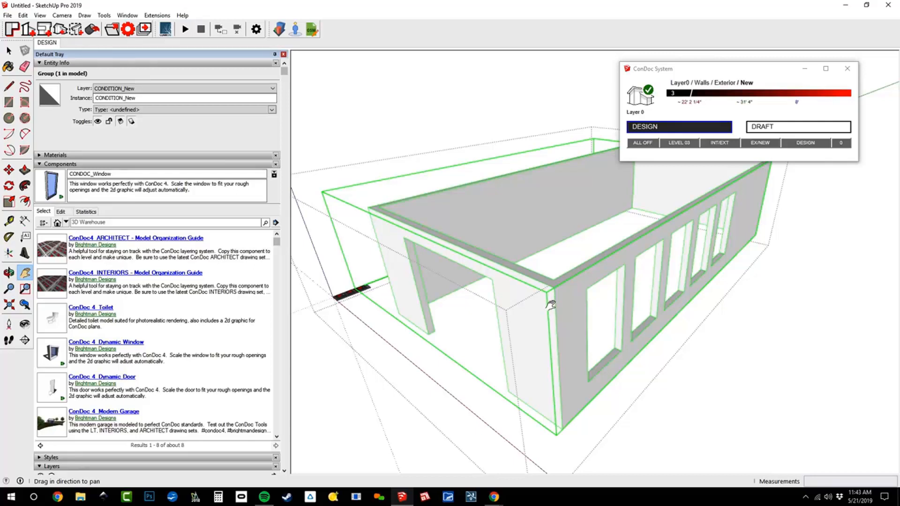
Select all the connected wall geometry, check whether its containing group is a solid, and exit the nested Walls groups.
key(space)
middle_drag(551, 305, 530, 332)
triple_click(530, 333)
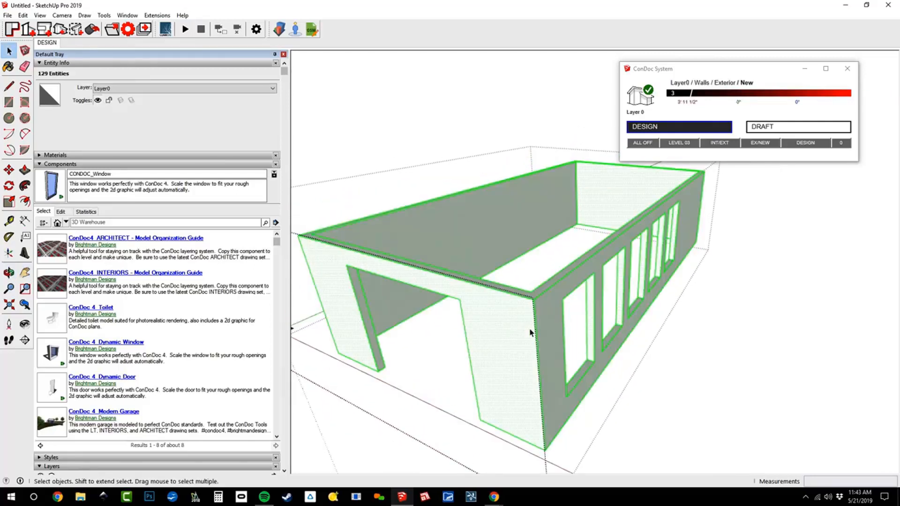
click(530, 333)
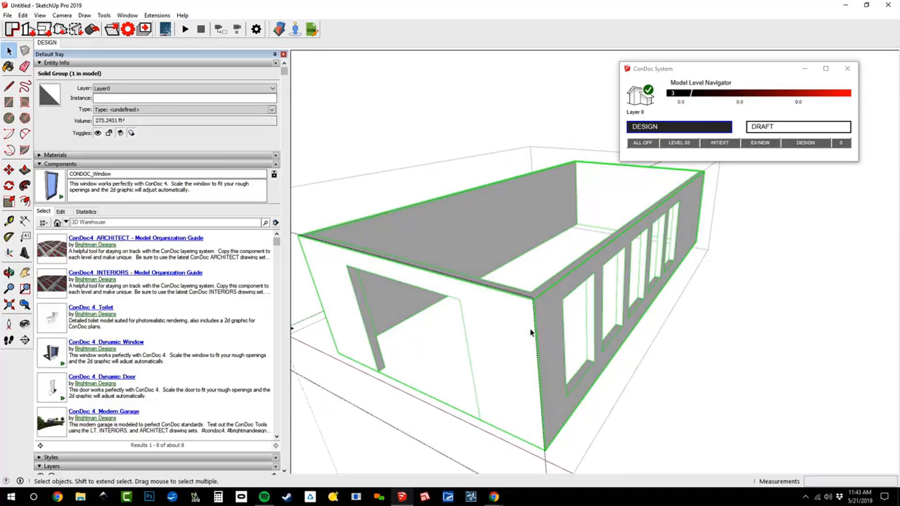
key(Escape)
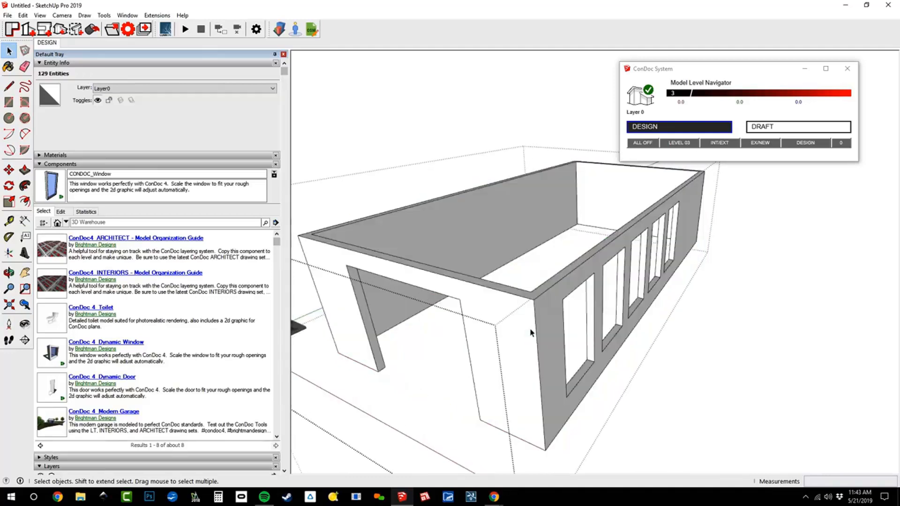
key(Escape)
shift+middle_drag(530, 333, 575, 314)
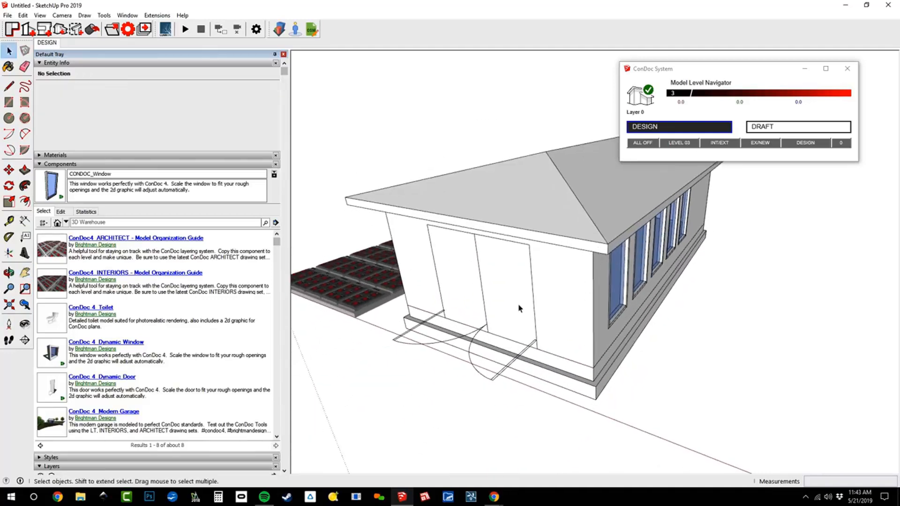
Open the Foundation / Exterior / New group down to its raw geometry and select all the connected faces and edges.
click(531, 228)
scroll(551, 373, up, 3)
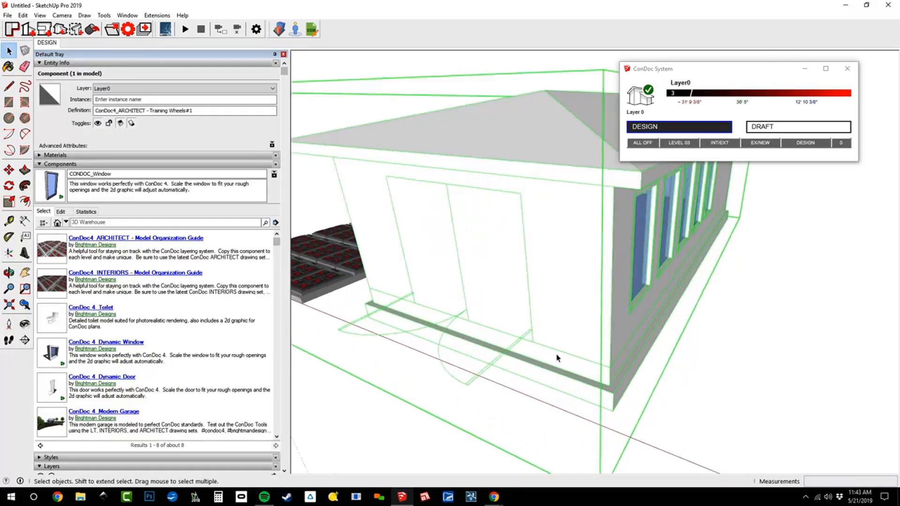
double_click(549, 376)
double_click(550, 376)
double_click(549, 376)
scroll(572, 366, up, 4)
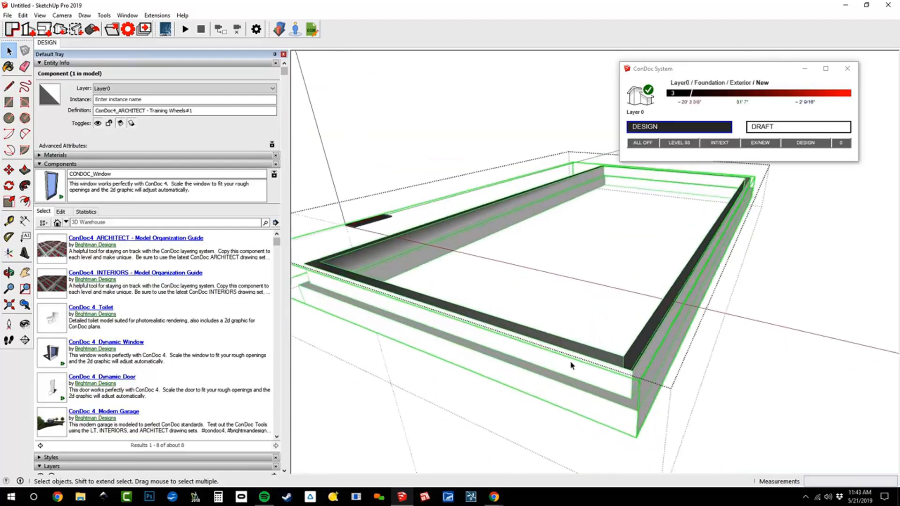
double_click(572, 366)
triple_click(571, 366)
Draw a line between the inner and outer corners of the foundation's top face and erase the diagonal edges there.
middle_drag(579, 370, 516, 417)
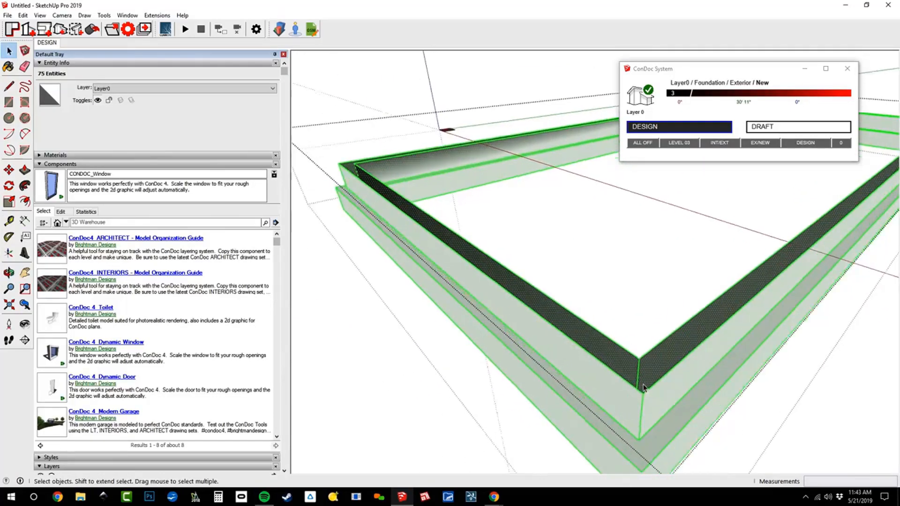
scroll(655, 375, up, 3)
key(l)
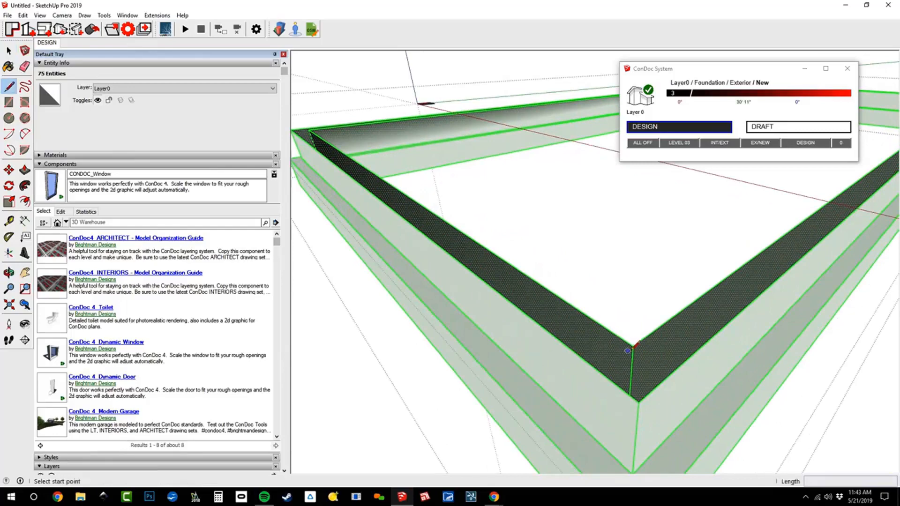
click(633, 346)
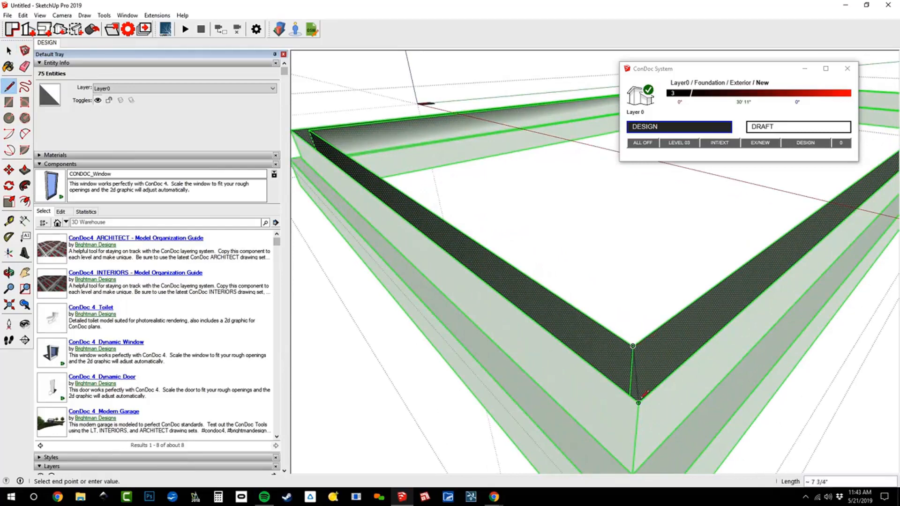
click(645, 337)
key(e)
drag(648, 366, 626, 367)
Unsoften the inside vertical corner edge of the foundation's upper wall with the Eraser.
key(h)
scroll(626, 366, down, 3)
middle_drag(607, 366, 486, 230)
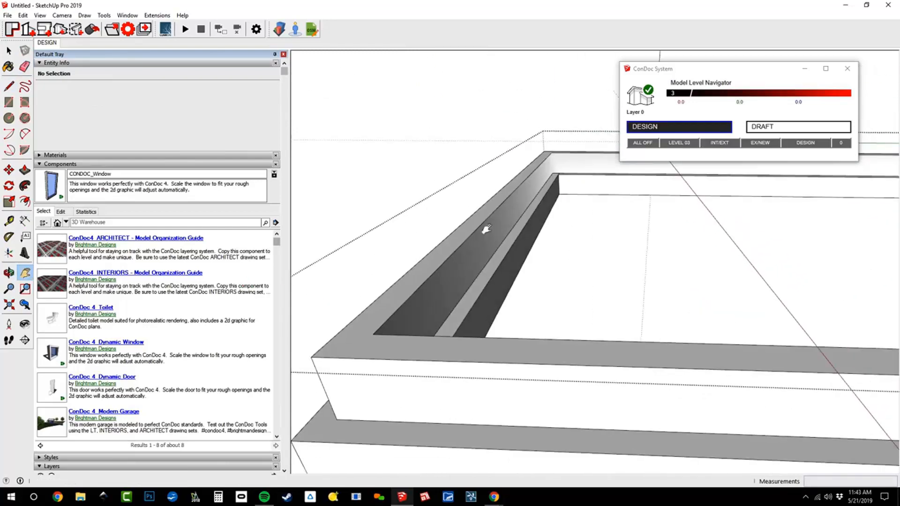
key(e)
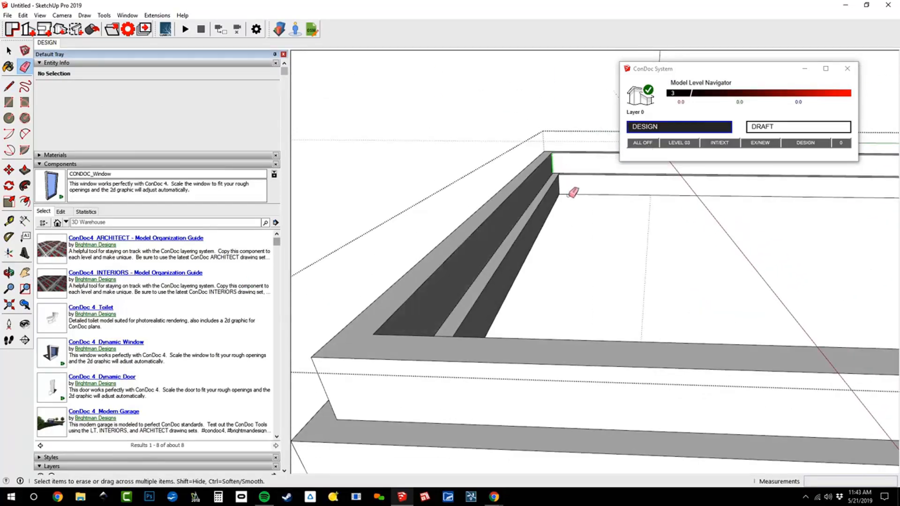
mouse_move(577, 187)
shift+middle_down()
mouse_move(559, 193)
mouse_move(534, 182)
mouse_move(783, 171)
shift+middle_up()
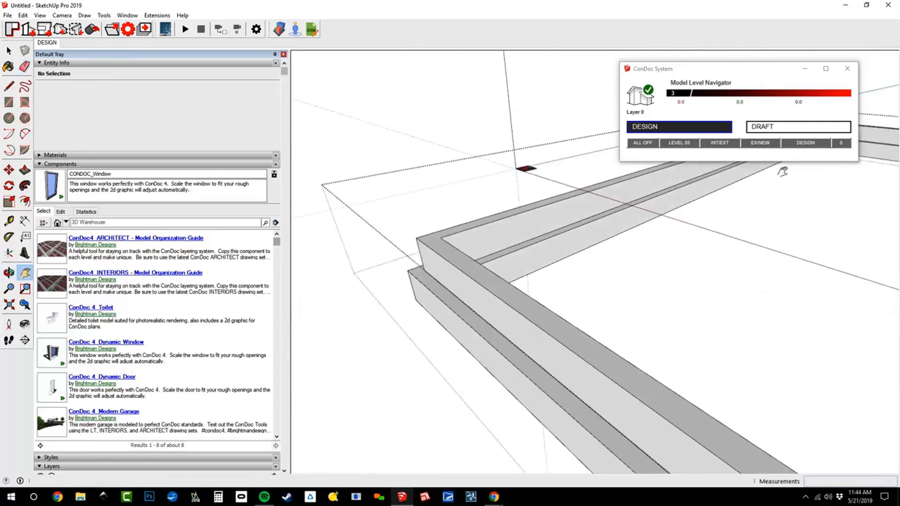
Examine the foundation's underside and inner corners for stray edges and exit its nested groups.
middle_drag(483, 306, 426, 311)
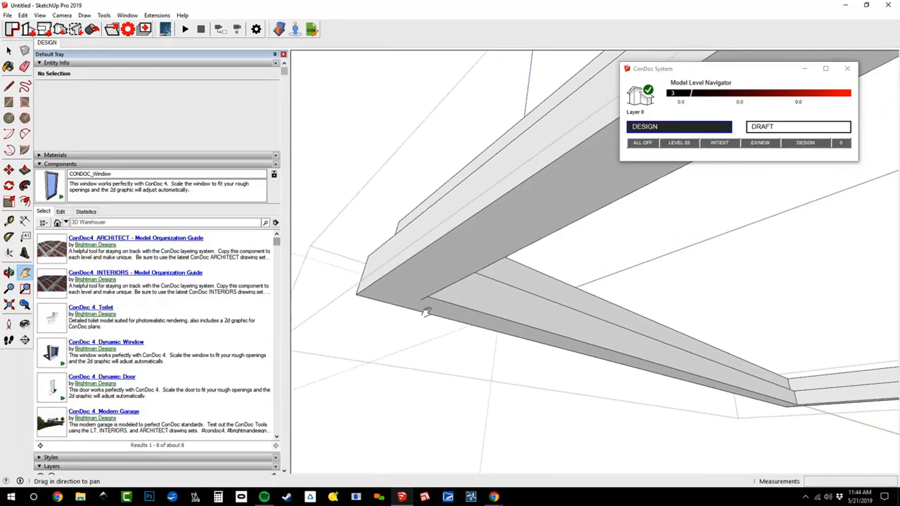
middle_drag(471, 277, 434, 305)
scroll(518, 295, up, 5)
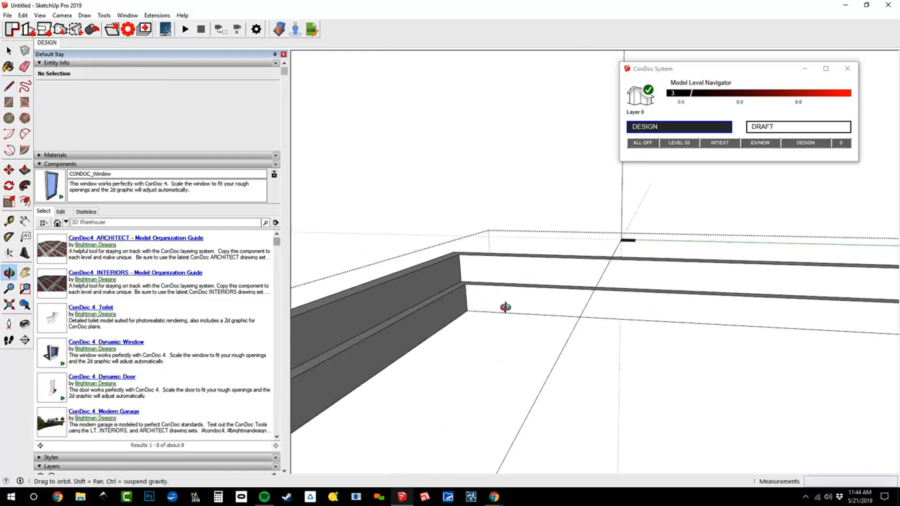
middle_drag(506, 307, 747, 305)
scroll(569, 269, down, 5)
scroll(829, 296, up, 2)
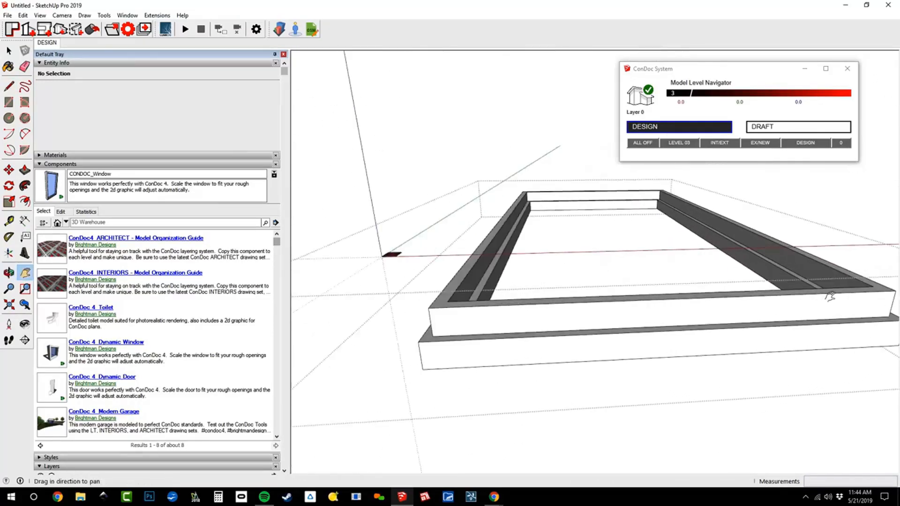
middle_drag(830, 296, 588, 347)
shift+middle_drag(703, 364, 685, 334)
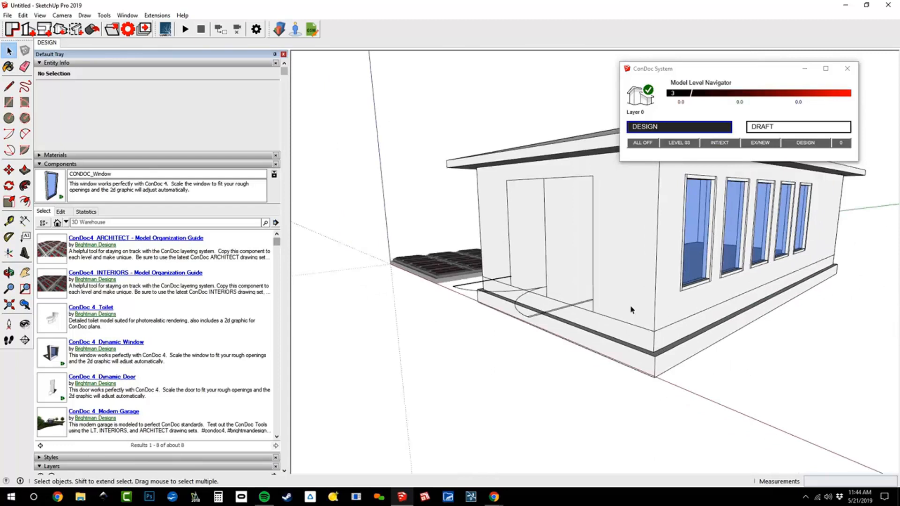
middle_drag(729, 251, 730, 287)
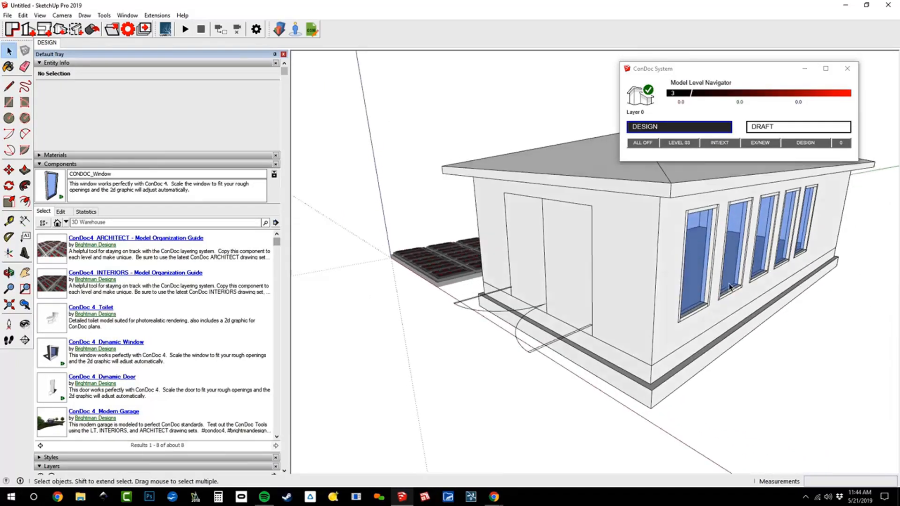
scroll(697, 335, down, 1)
shift+middle_drag(697, 336, 577, 285)
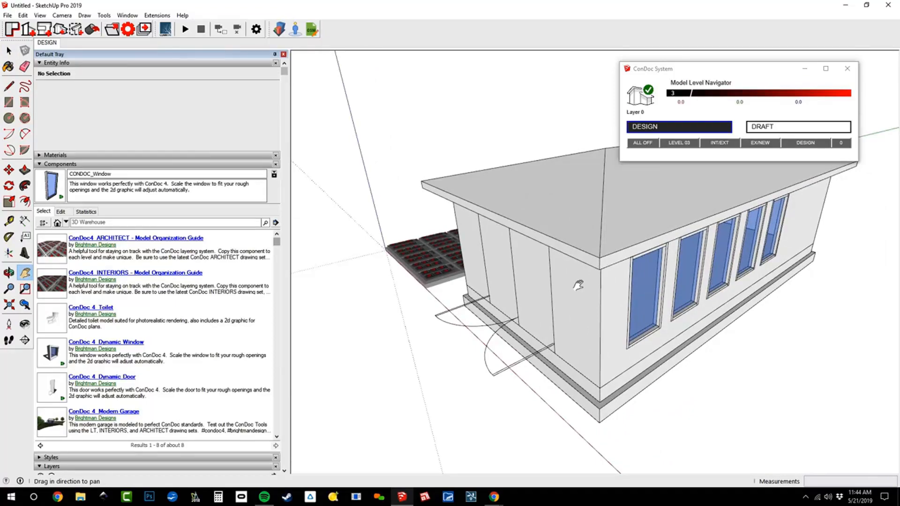